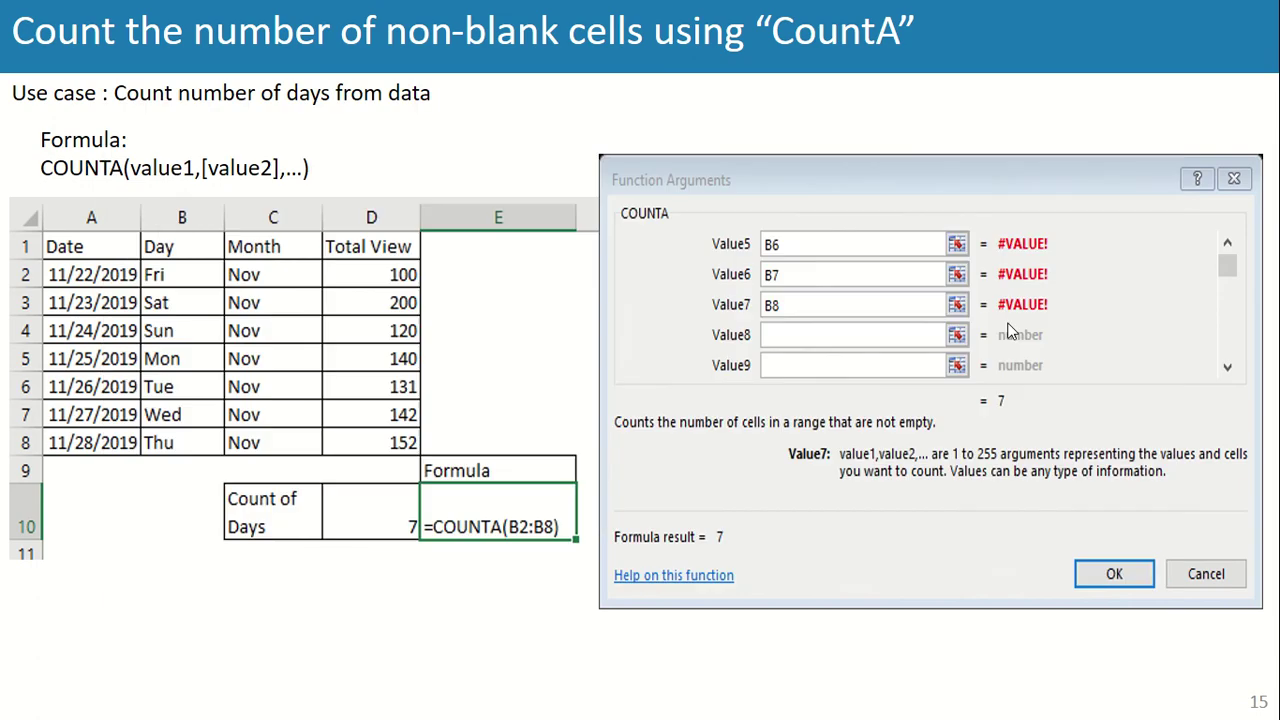
Switch from the PowerPoint COUNTA slide show to the Excel Data file workbook
key("alt+Tab")
key("Tab")
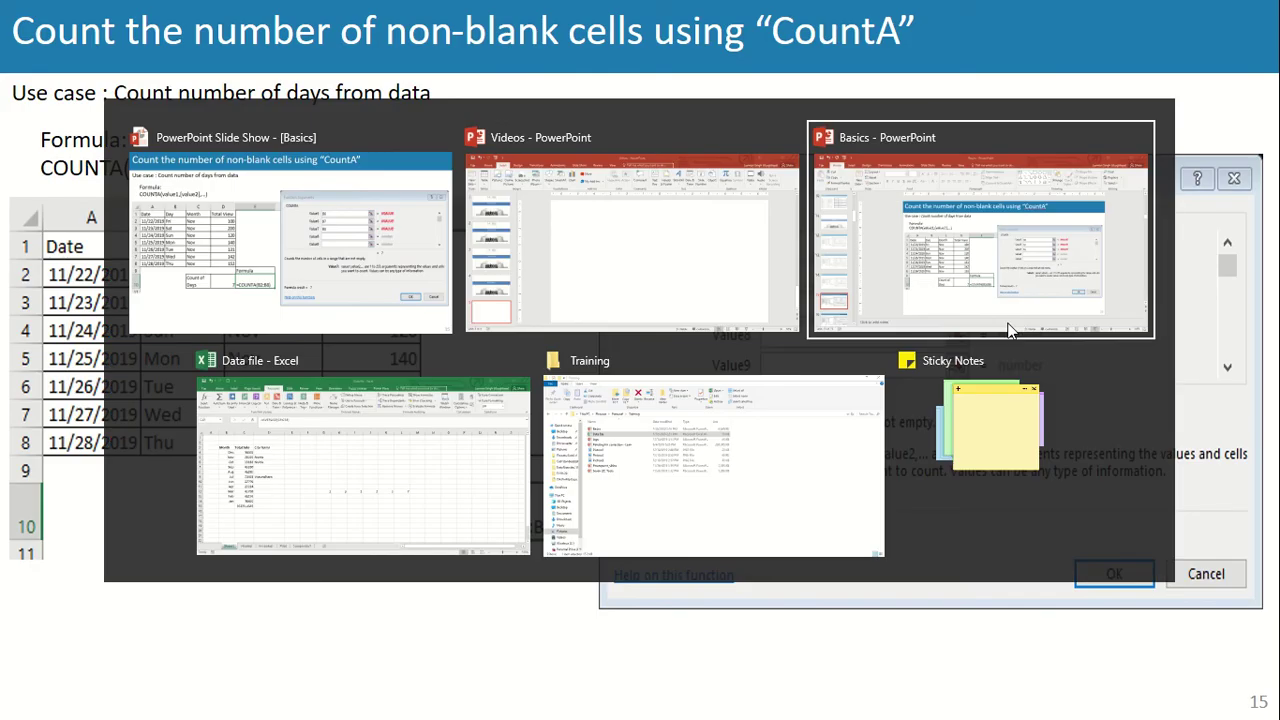
key("Tab")
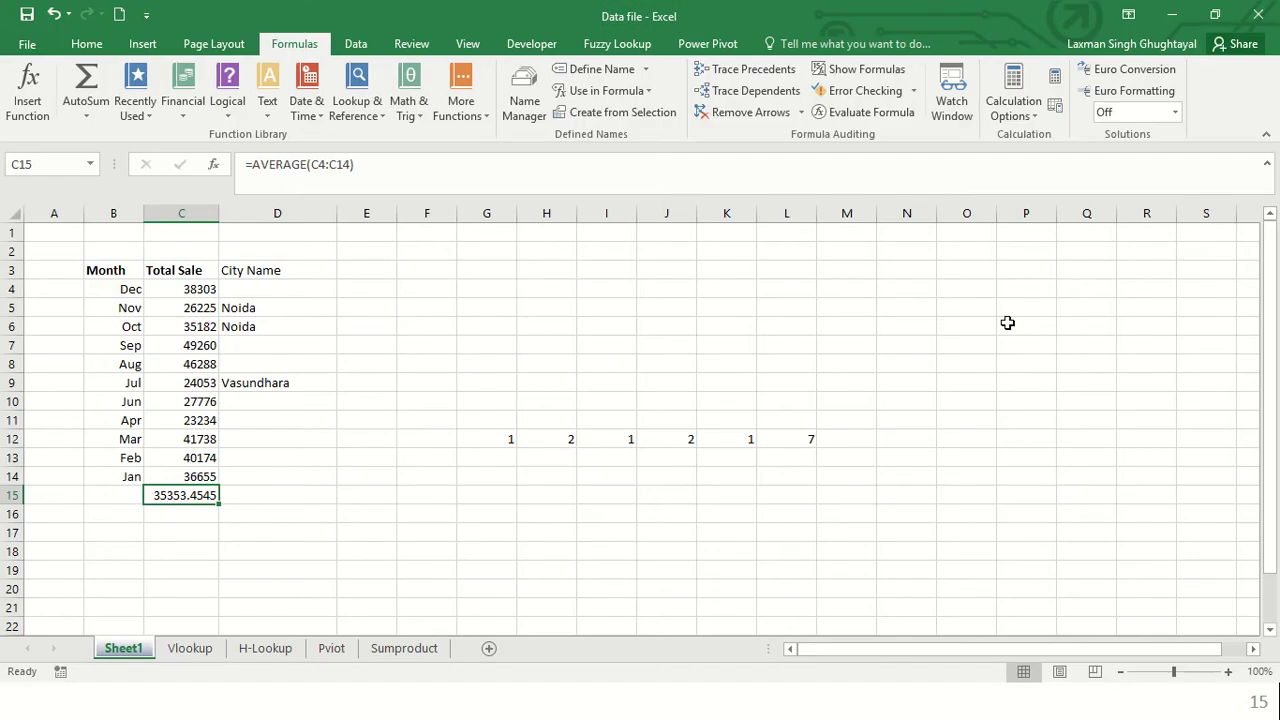
Delete the C15 average and enter =COUNT(C4:C14) in C15, which returns 11
key("Delete")
key("Left")
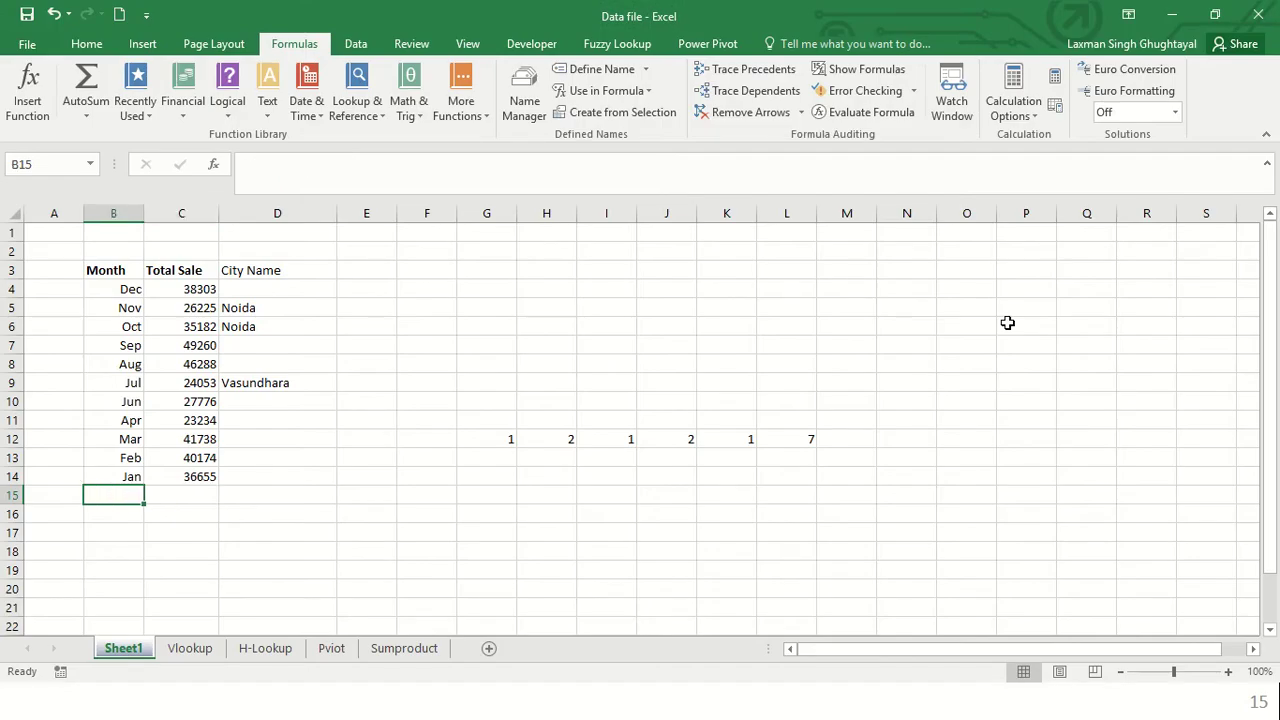
key("Right")
type("=")
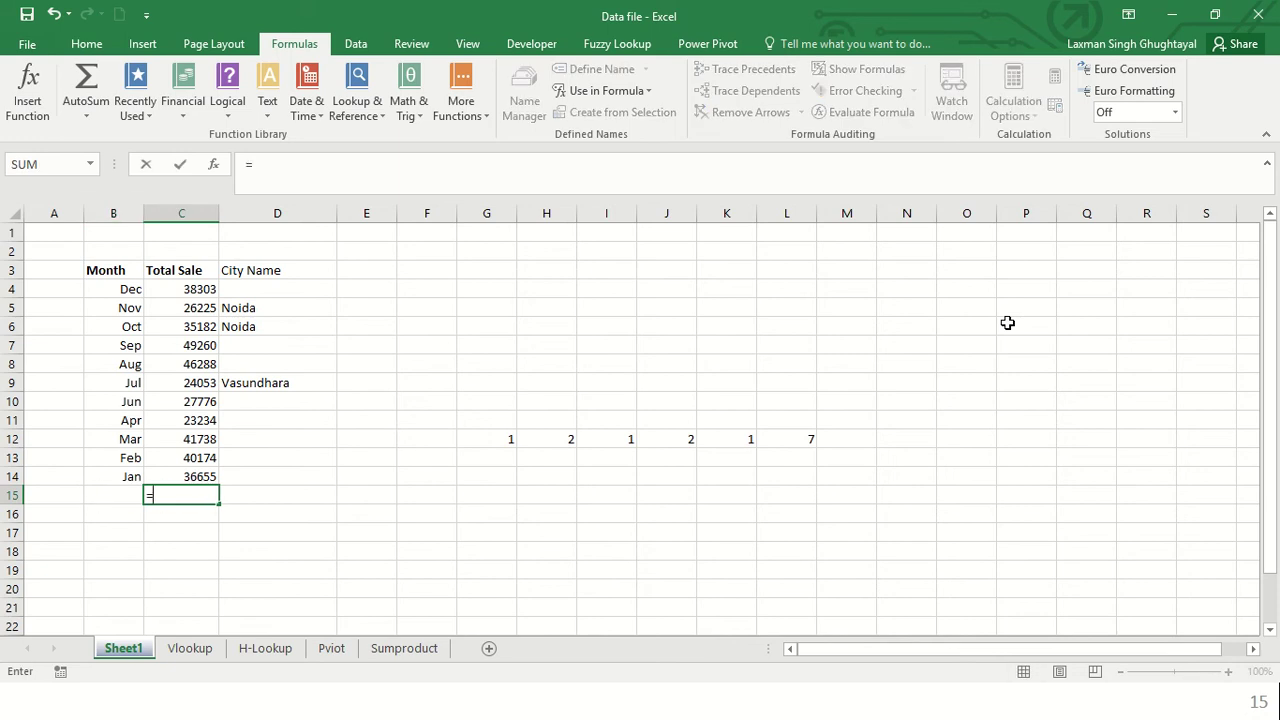
type("xi")
key("BackSpace")
key("BackSpace")
type("count")
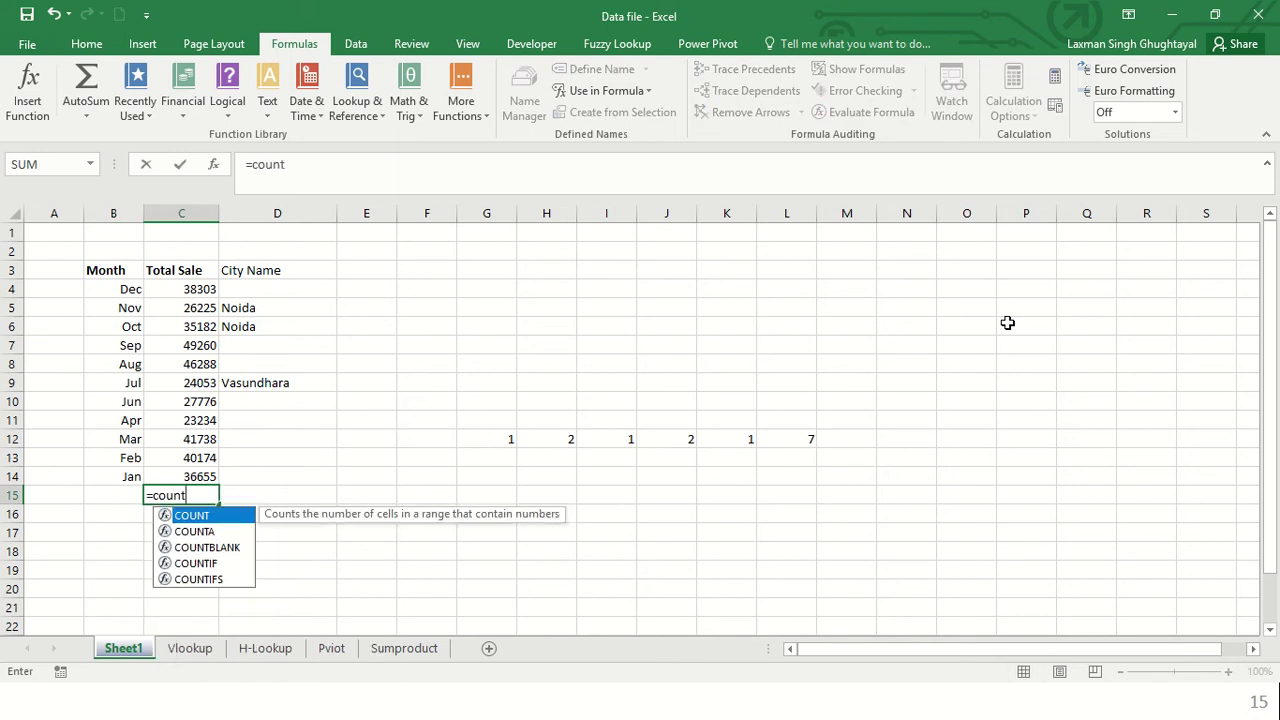
key("Tab")
key("Up")
key("ctrl+shift+Up")
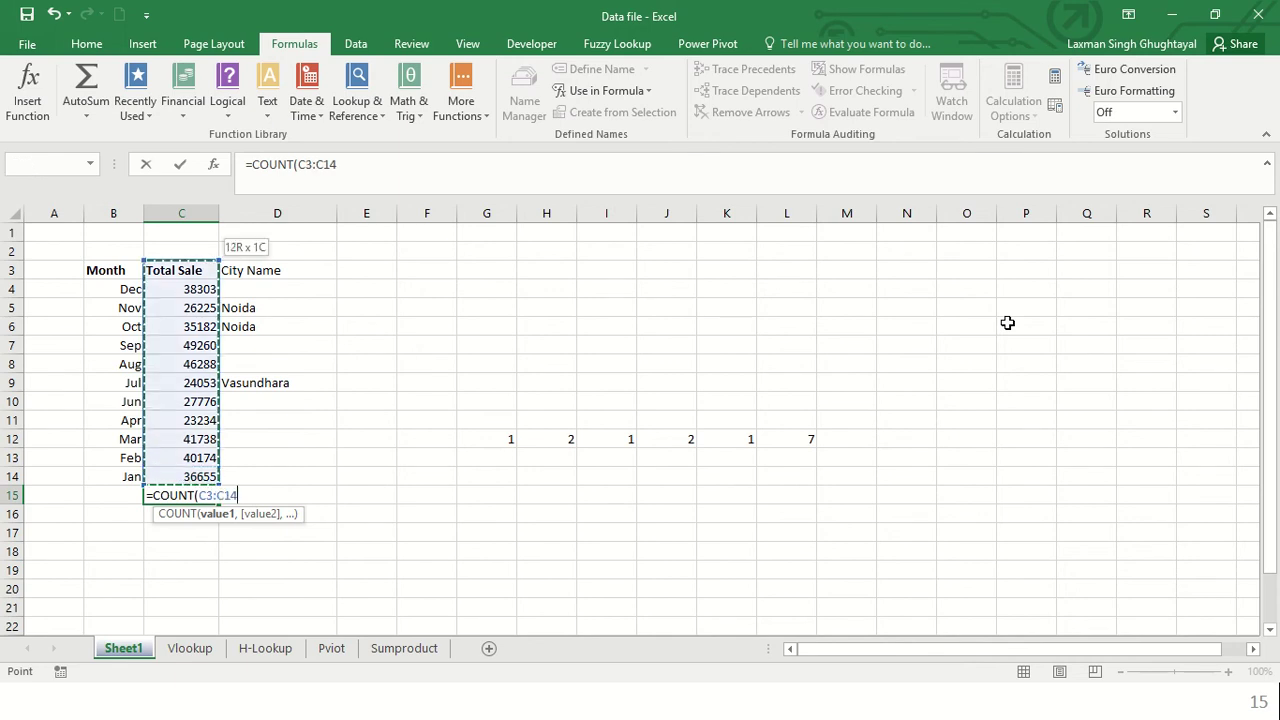
key("Return")
key("Up")
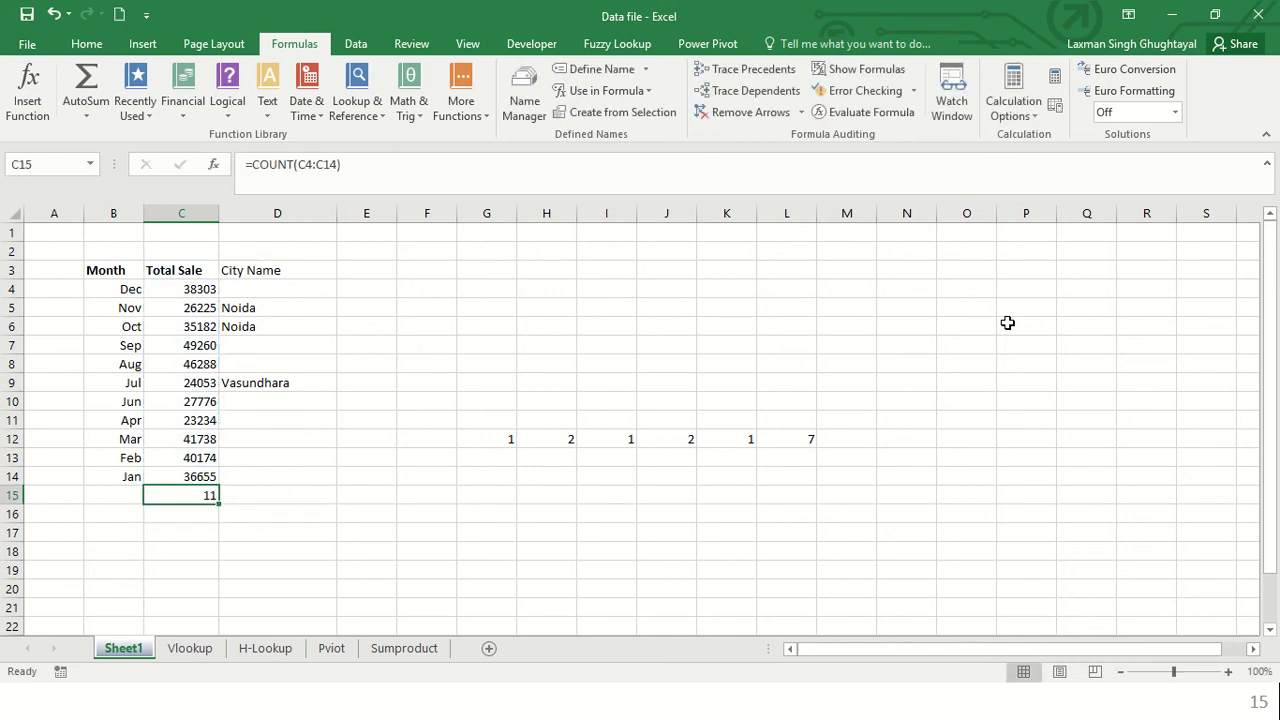
Enter =COUNT(B4:B14) in B15, then clear both COUNT results from B15:C15
key("Left")
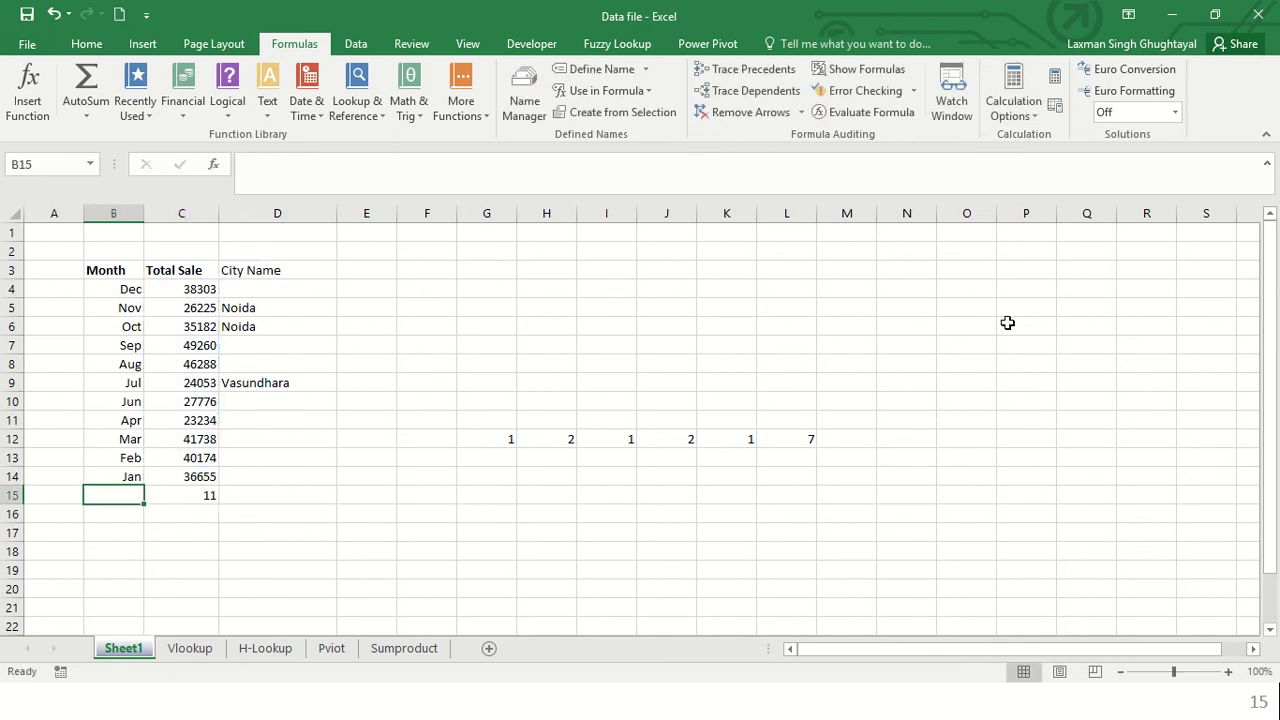
type("=c")
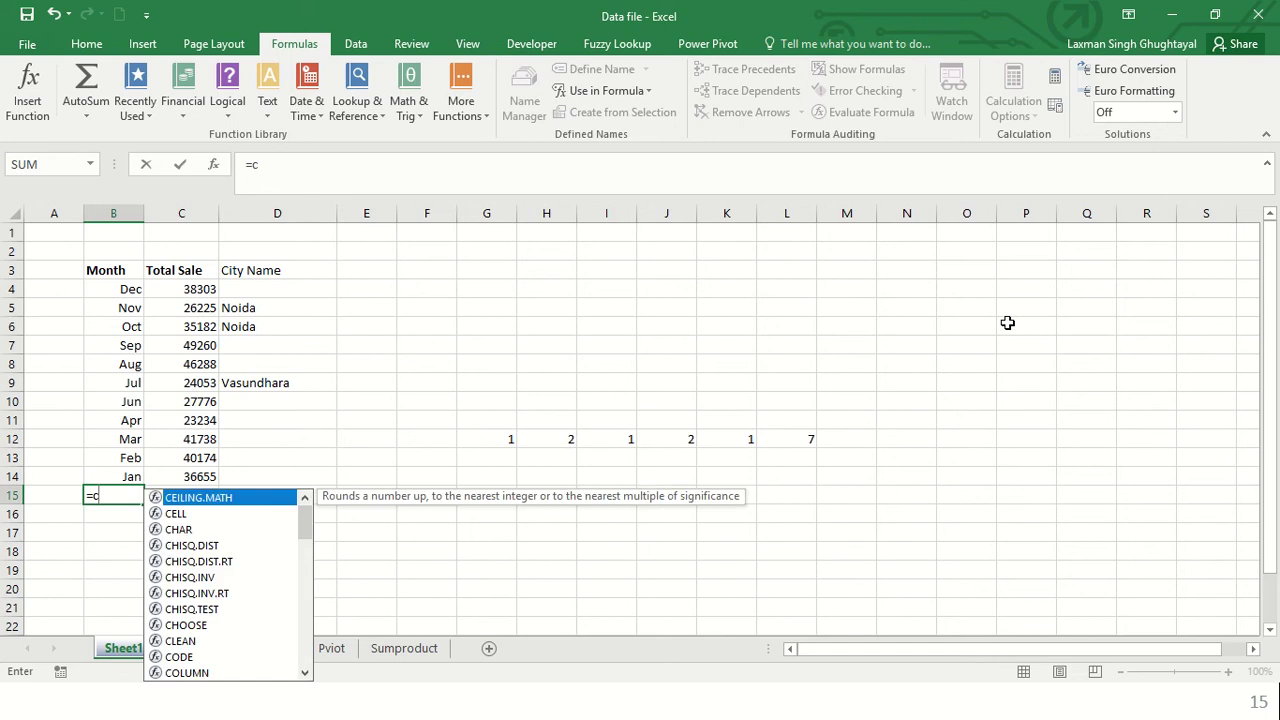
type("ou")
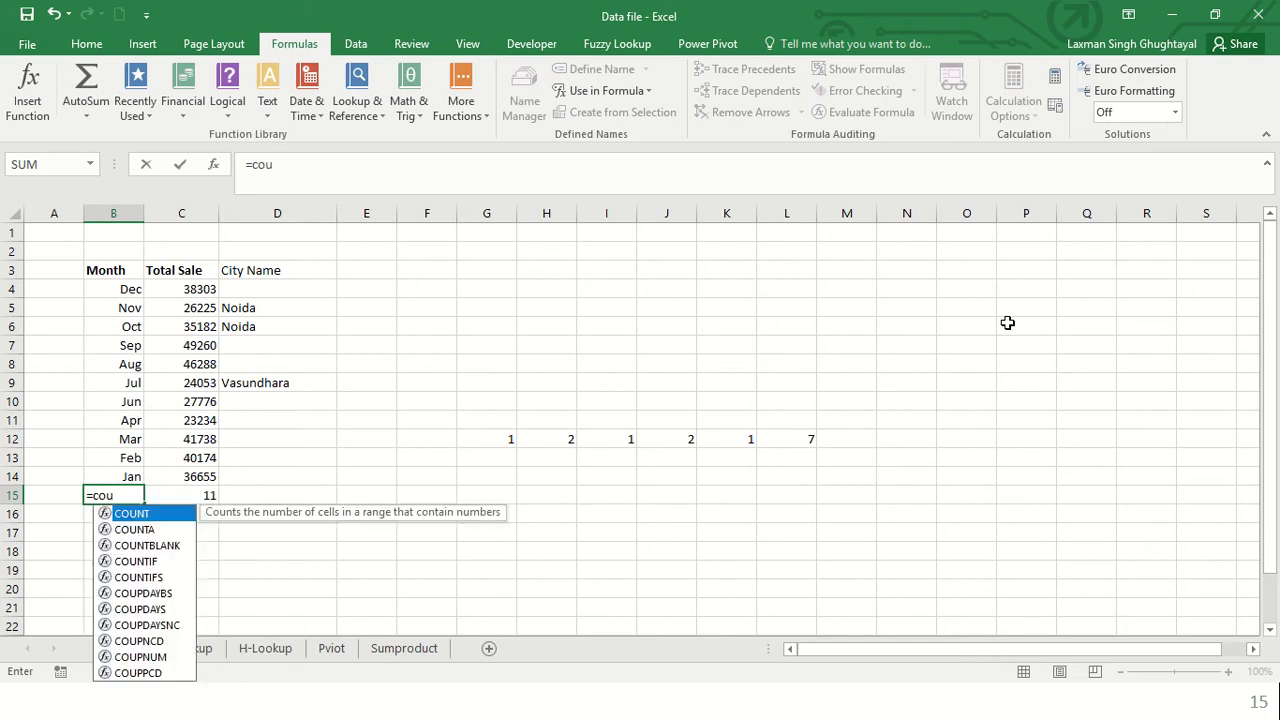
type("n")
key("Tab")
key("Up")
key("ctrl+shift+Up")
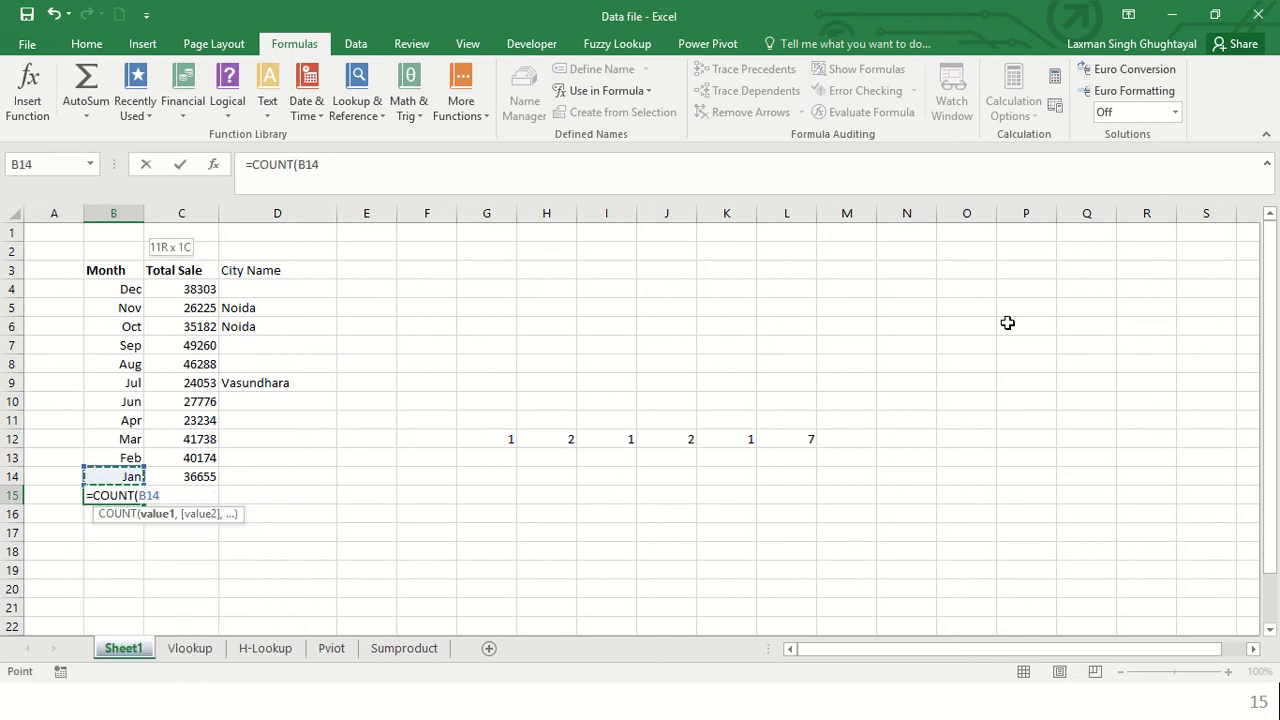
key("Return")
key("Up")
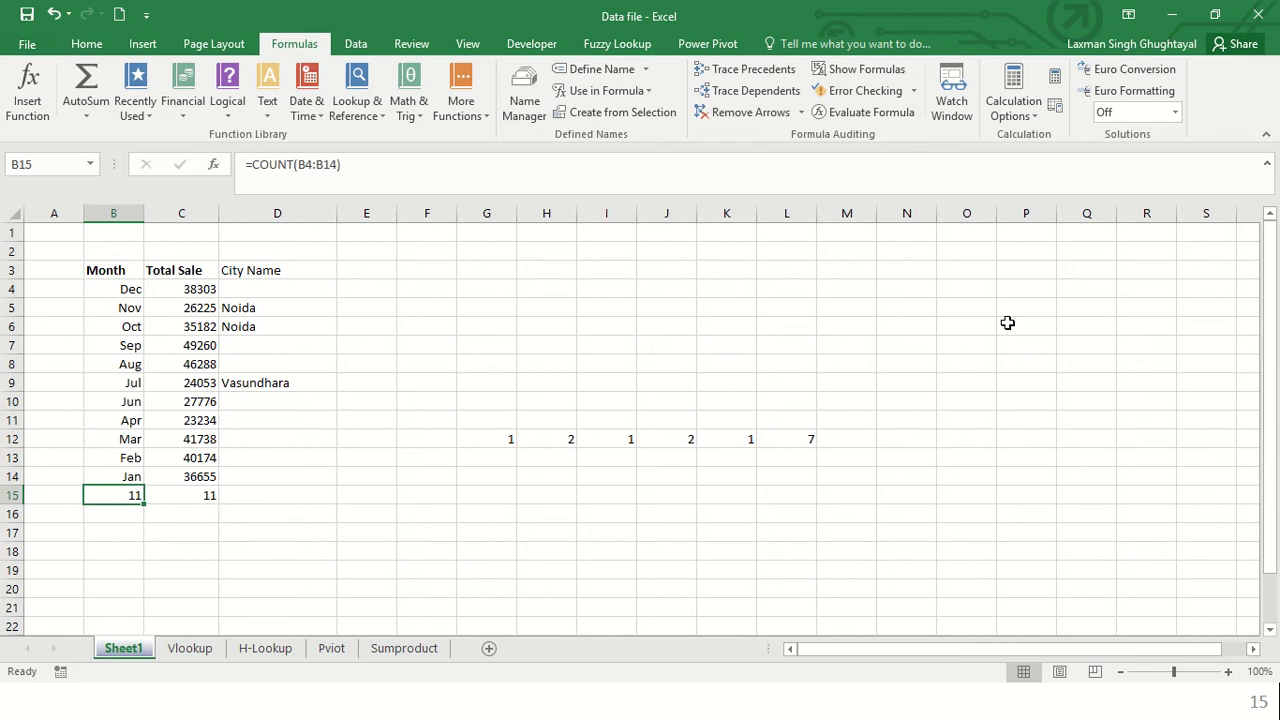
key("shift+Right")
key("Delete")
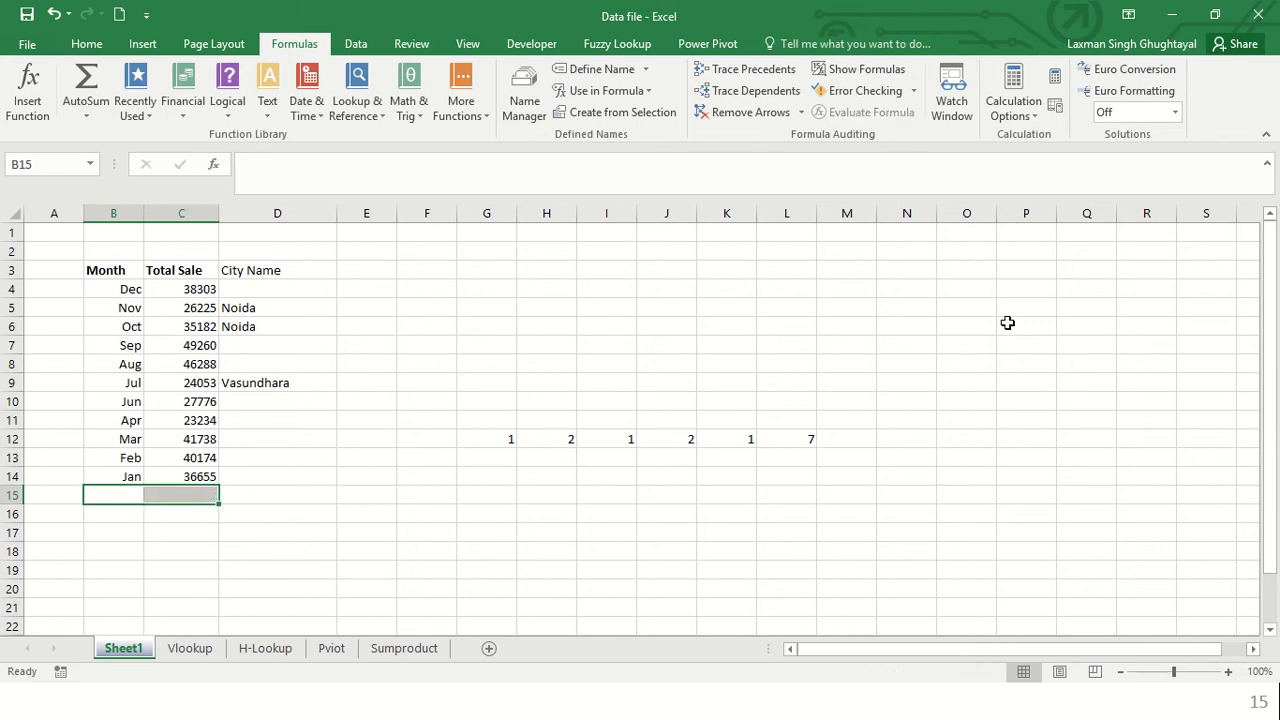
key("Right")
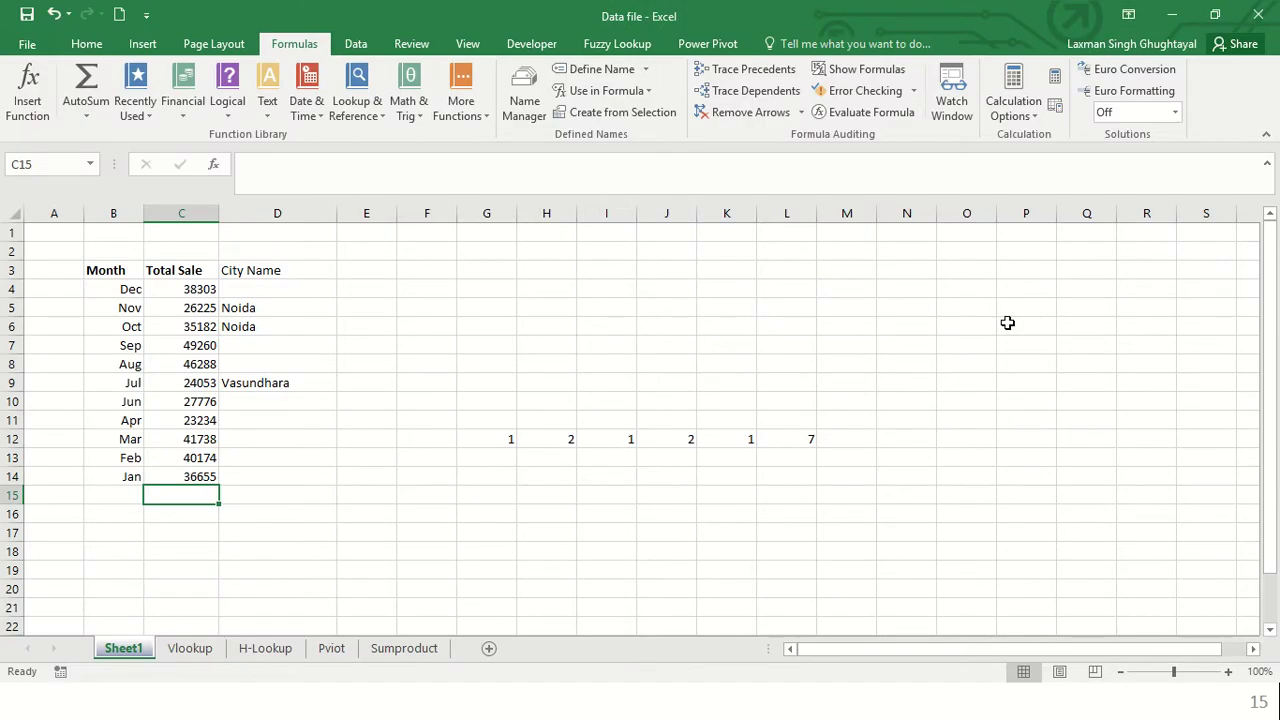
Preview the COUNTA function description, then clear the #NAME? error from C15
type("=coun")
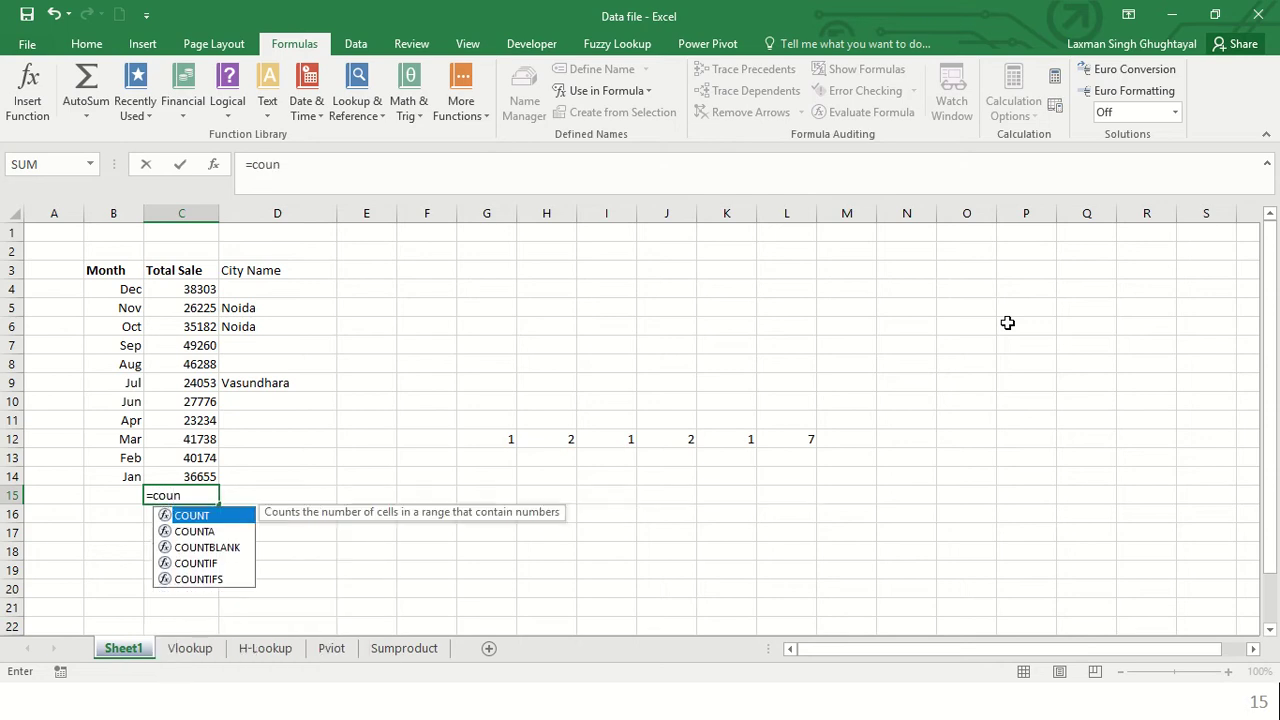
key("Down")
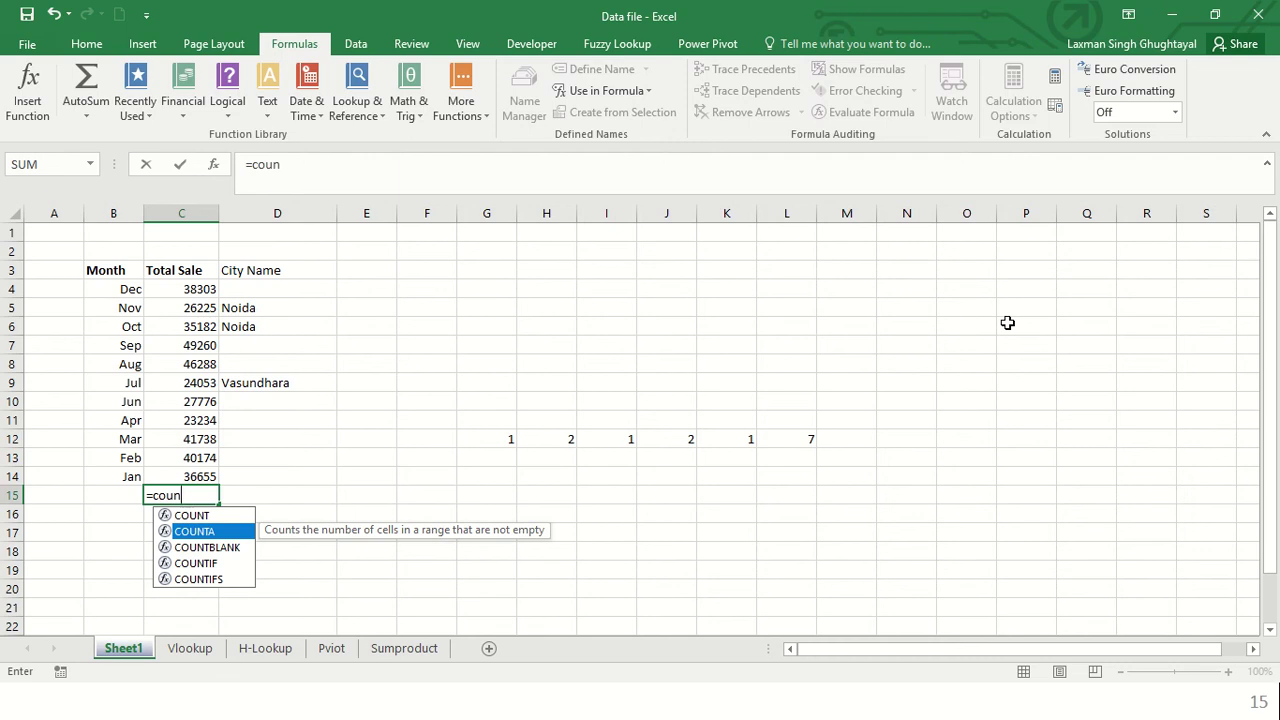
key("Up")
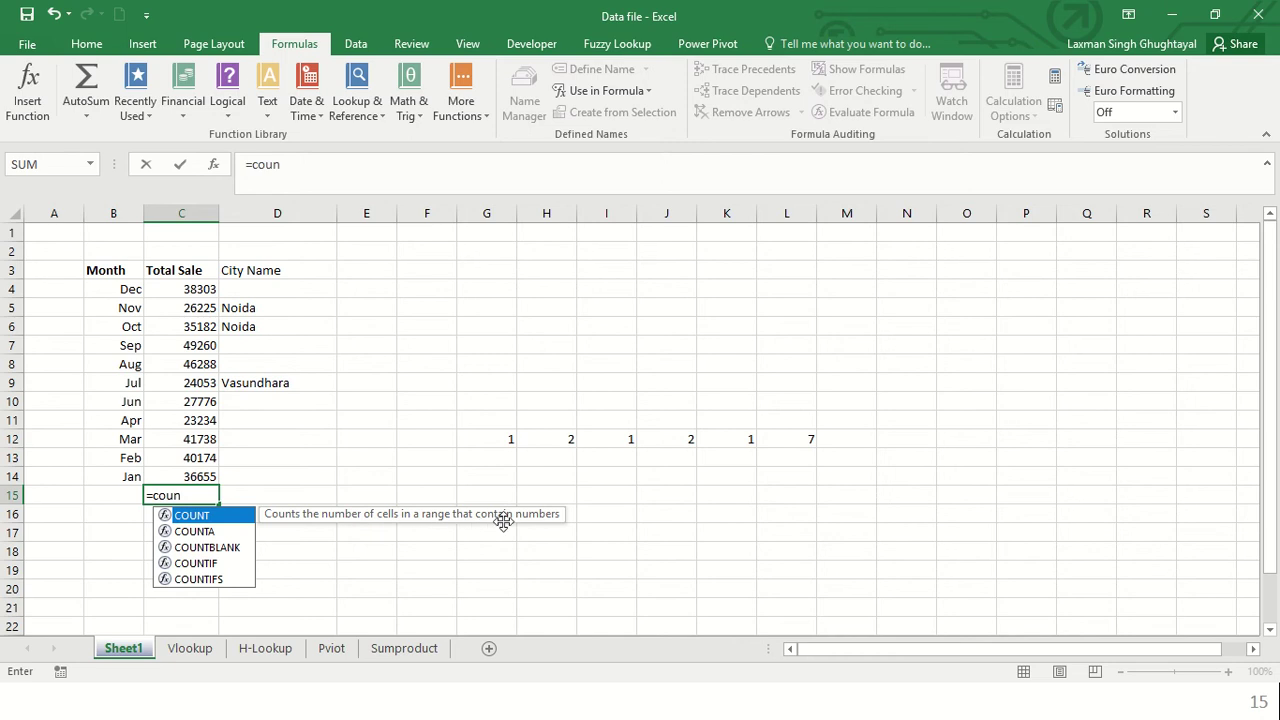
key("Escape")
key("Left")
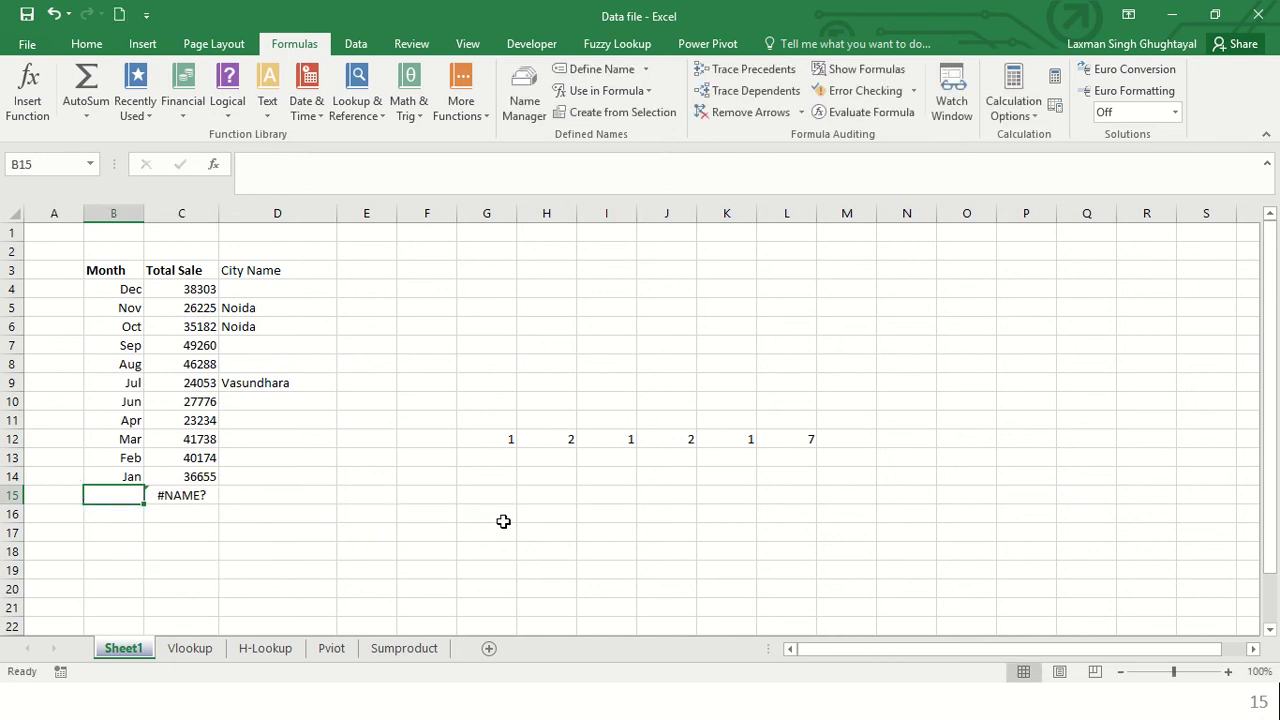
key("Right")
key("Delete")
Enter =COUNT(D4:D14) in B15, which returns 0 for the text city names
key("Left")
type("=cou")
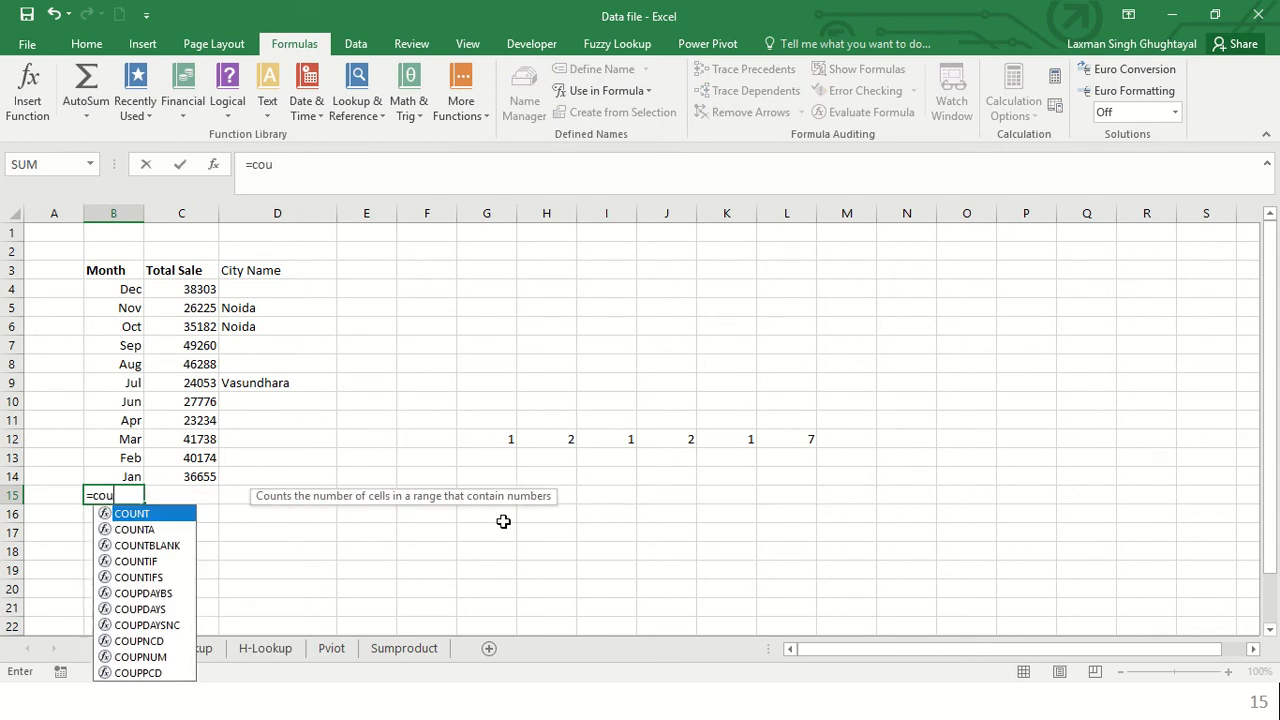
type("nt")
key("Tab")
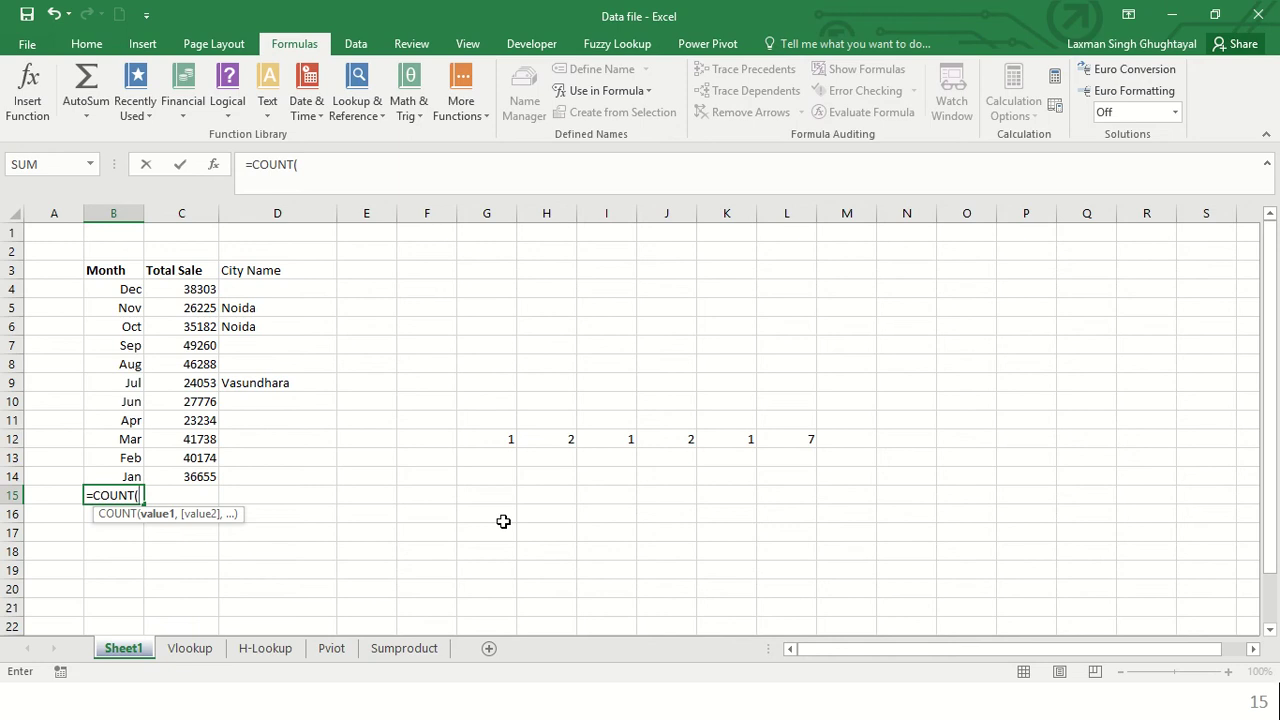
key("Up")
key("Right")
key("Right")
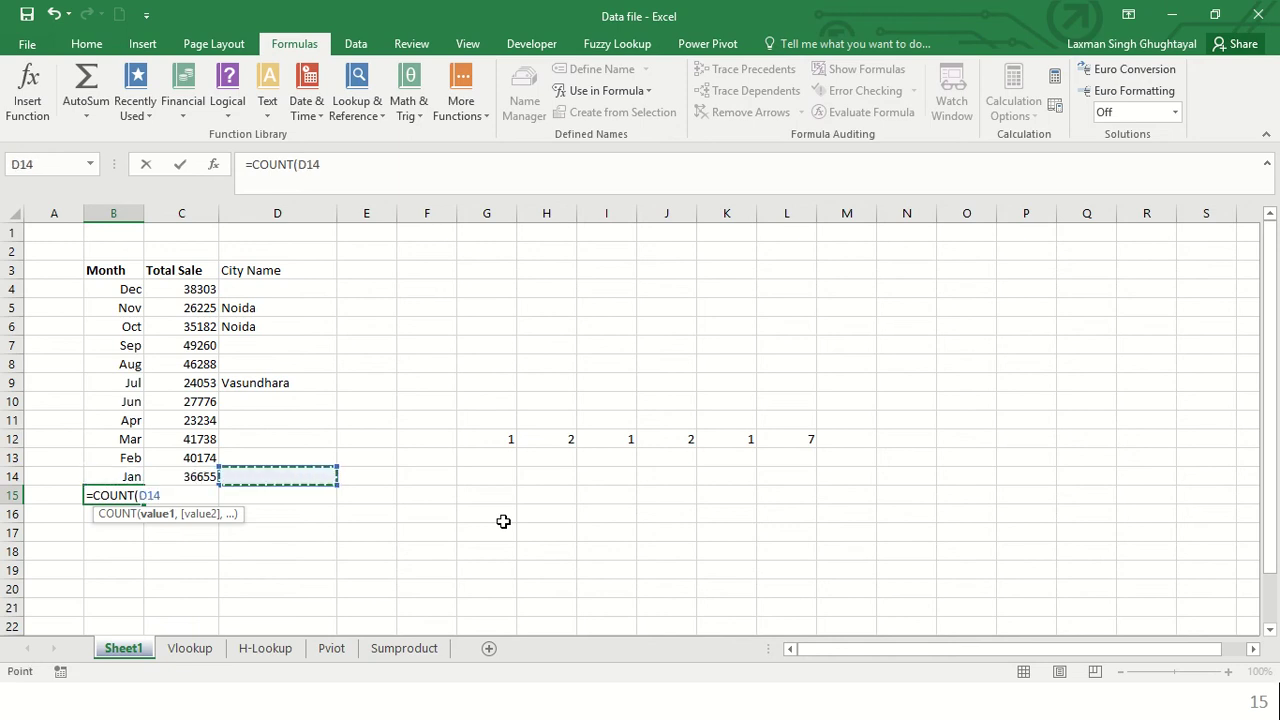
key("shift+Up")
key("shift+Up")
key("shift+Up")
key("shift+Up")
key("shift+Up")
key("shift+Up")
key("shift+Up")
key("shift+Up")
key("shift+Up")
key("shift+Up")
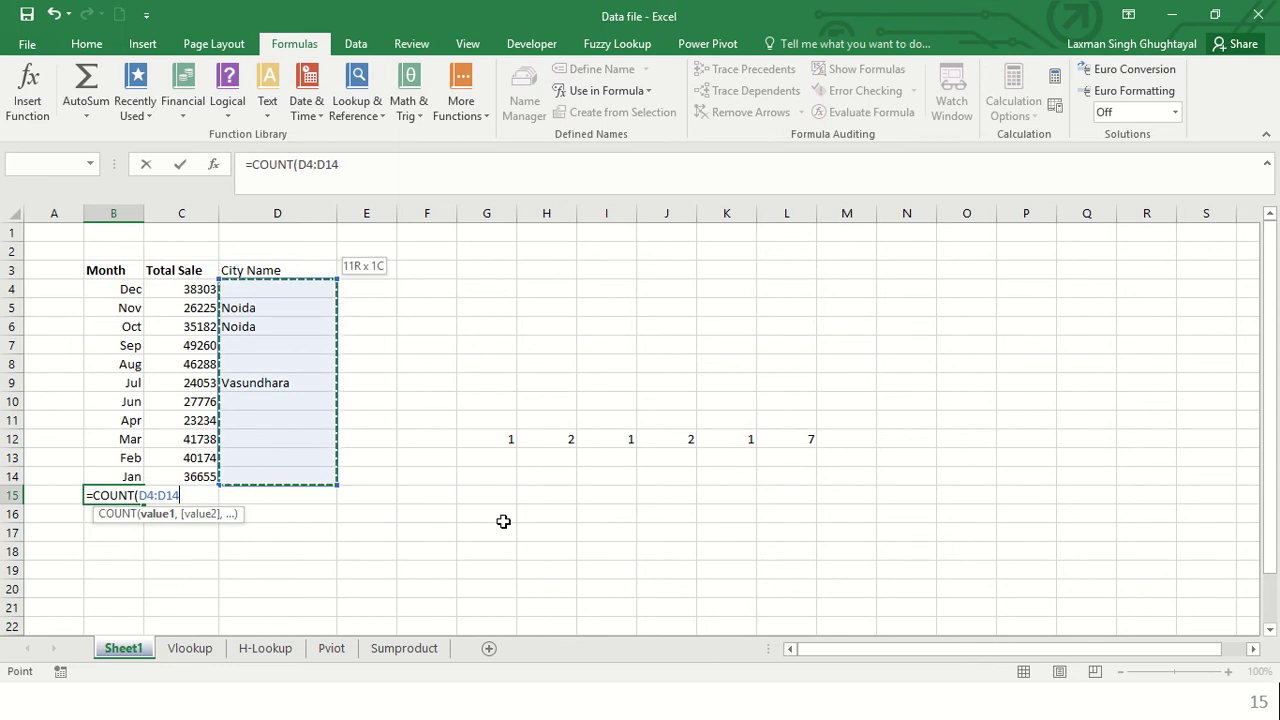
key("Return")
key("Up")
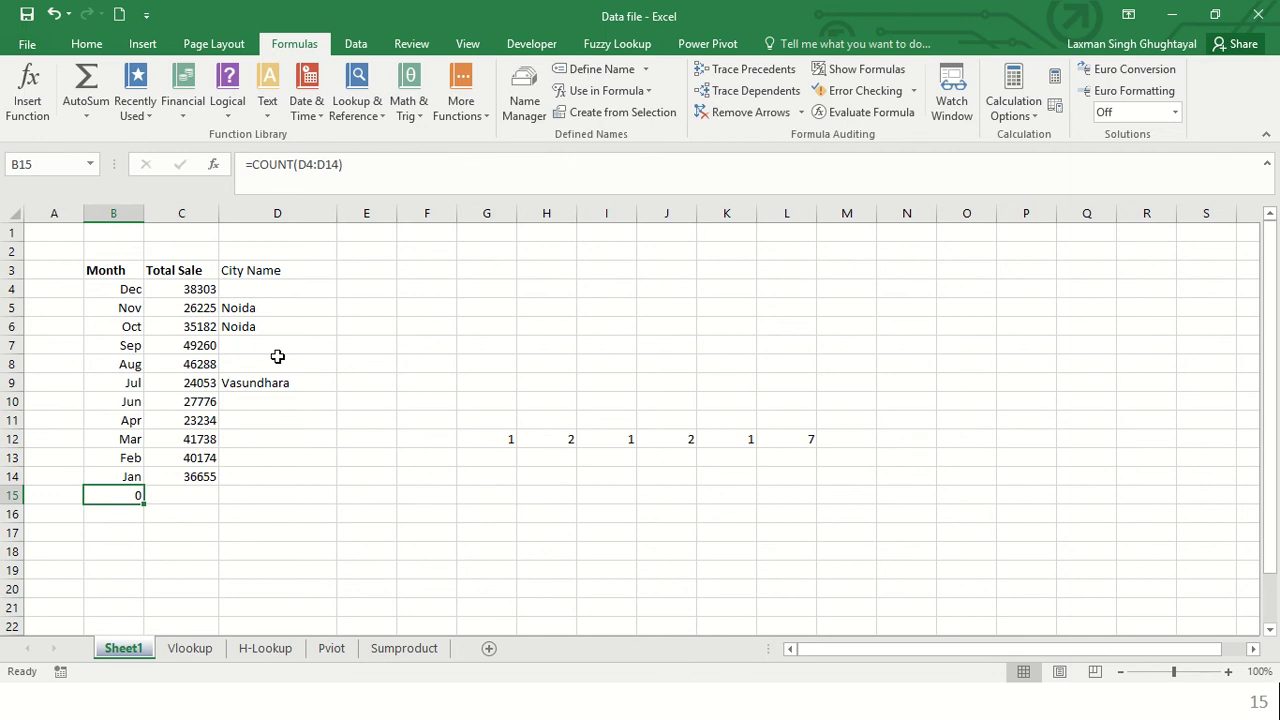
Enter =COUNTA(D4:D14) in C15, returning 3 non-blank City Name cells
key("Right")
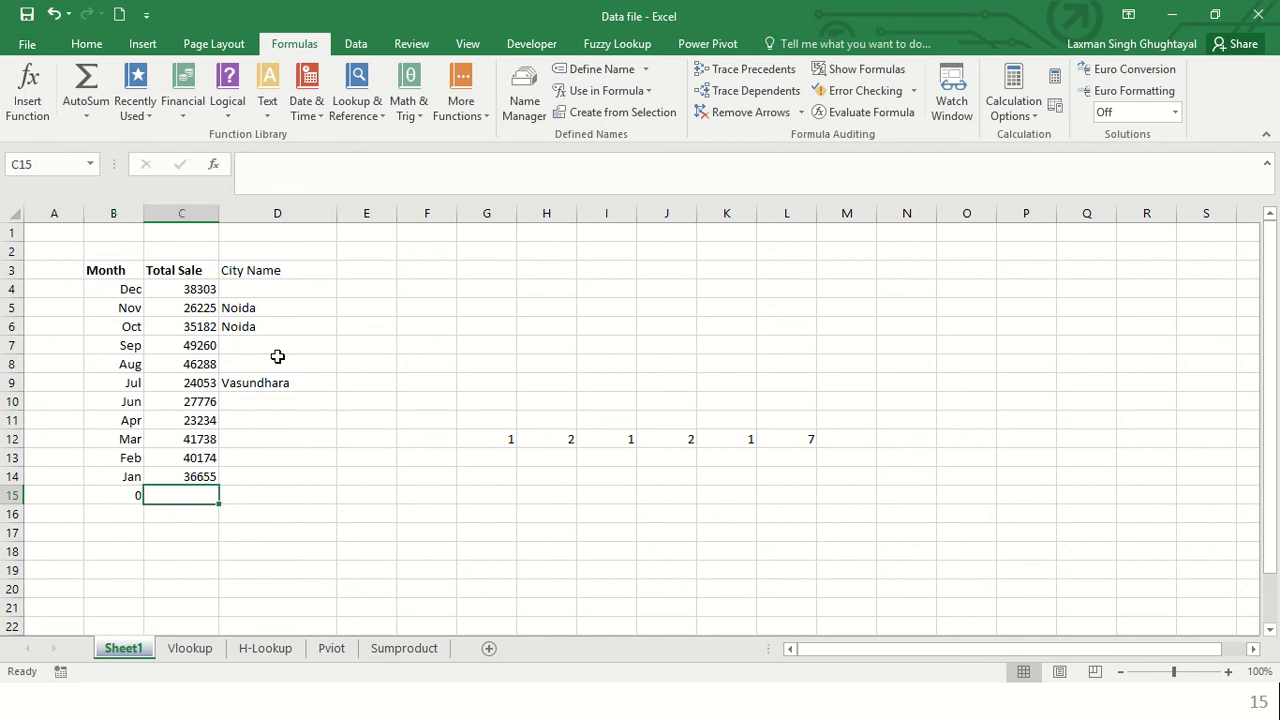
type("=co")
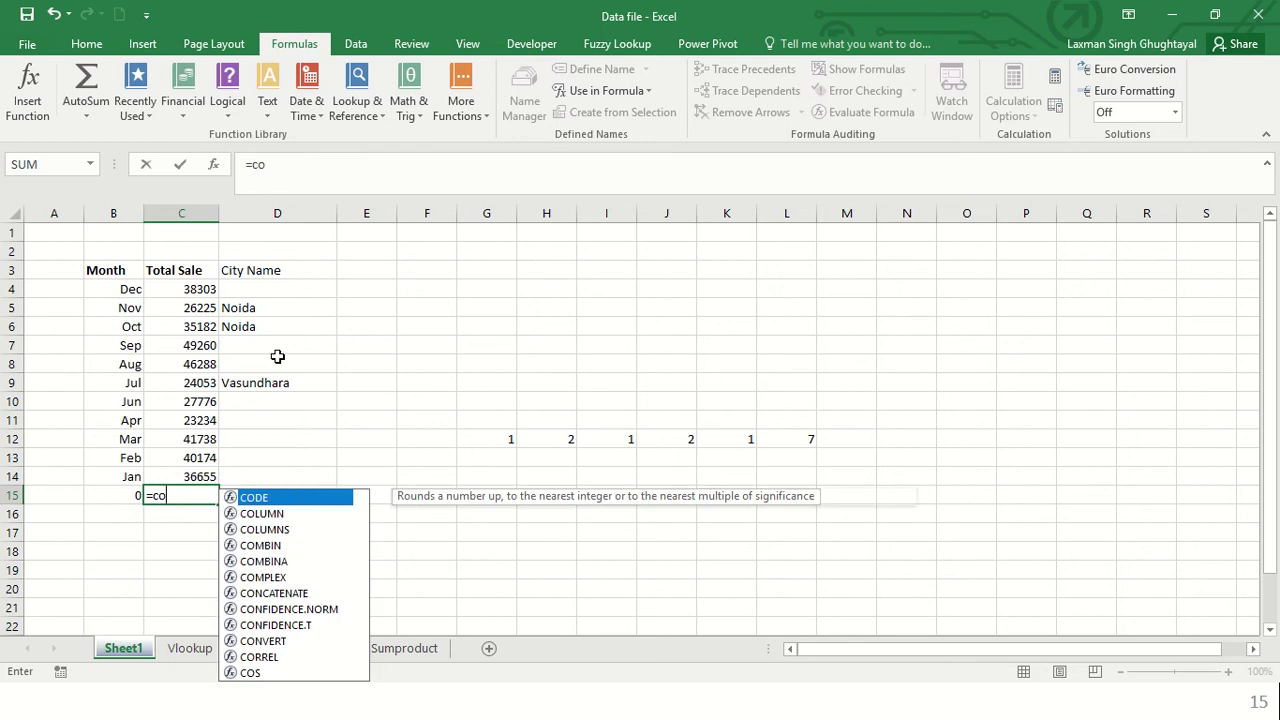
type("unt")
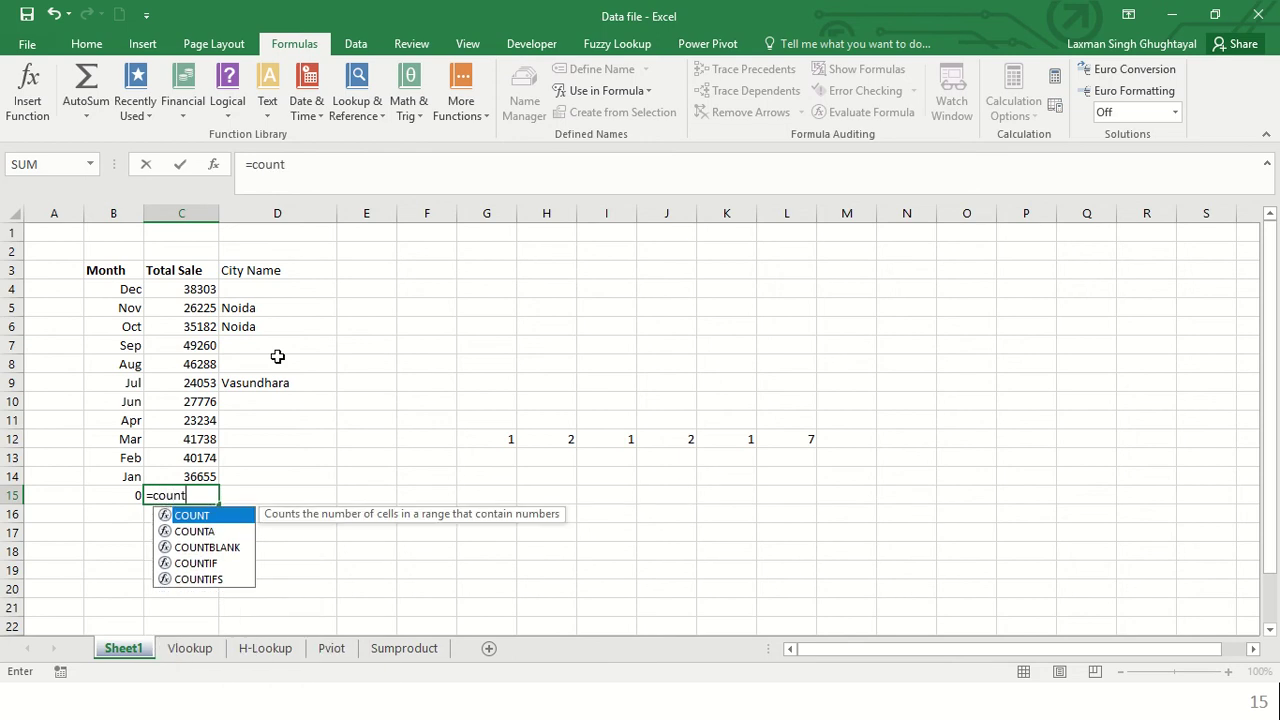
type("a")
key("Tab")
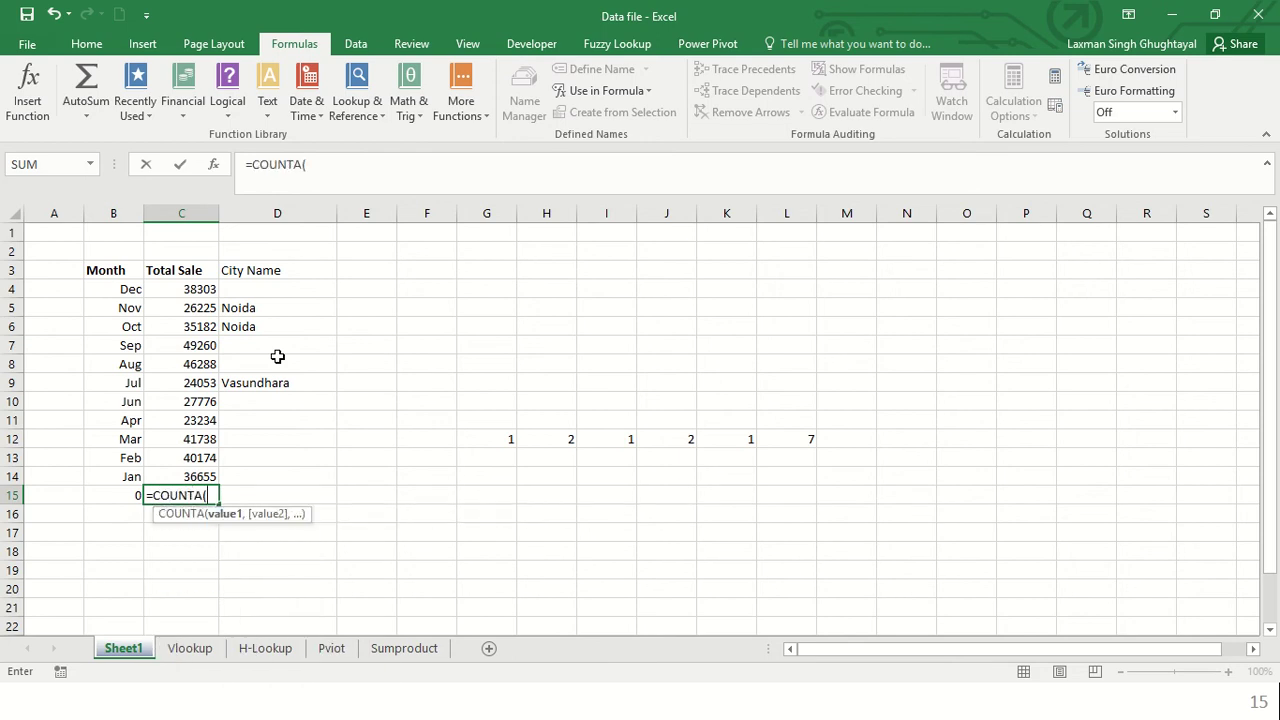
key("Up")
key("Right")
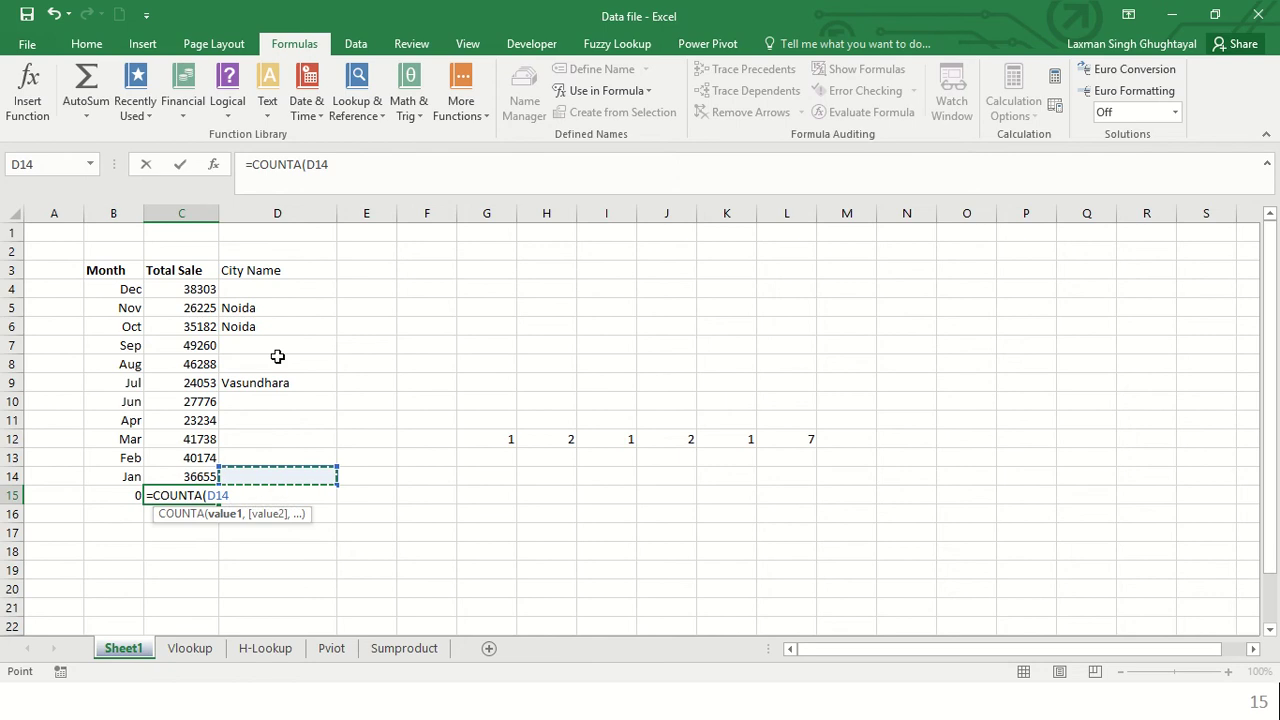
key("shift+Up")
key("shift+Up")
key("shift+Up")
key("shift+Up")
key("shift+Up")
key("shift+Up")
key("shift+Up")
key("shift+Up")
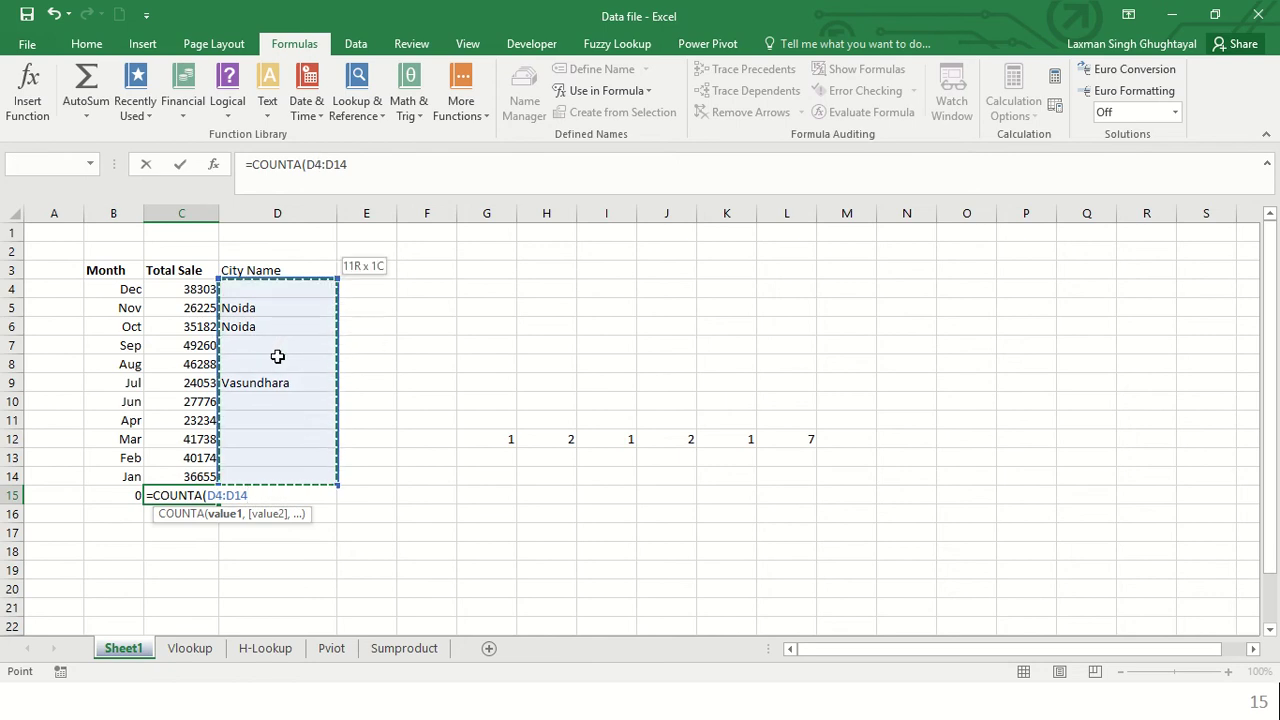
key("Return")
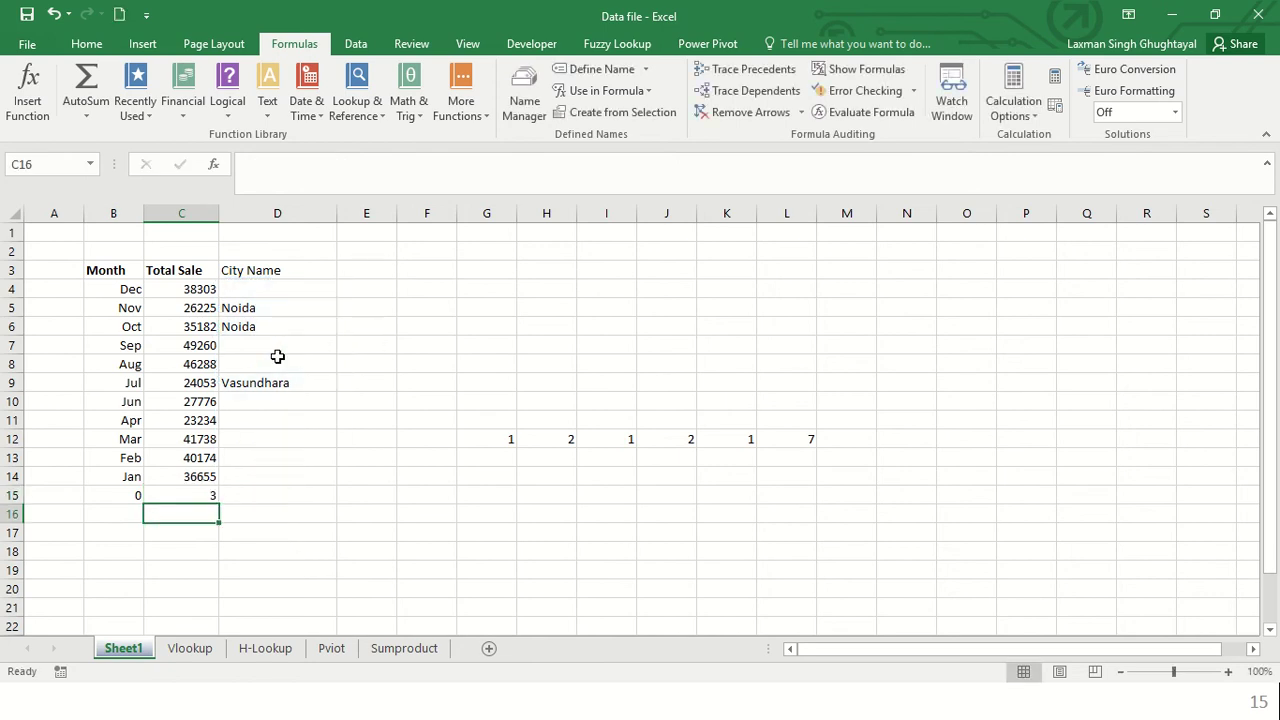
key("Up")
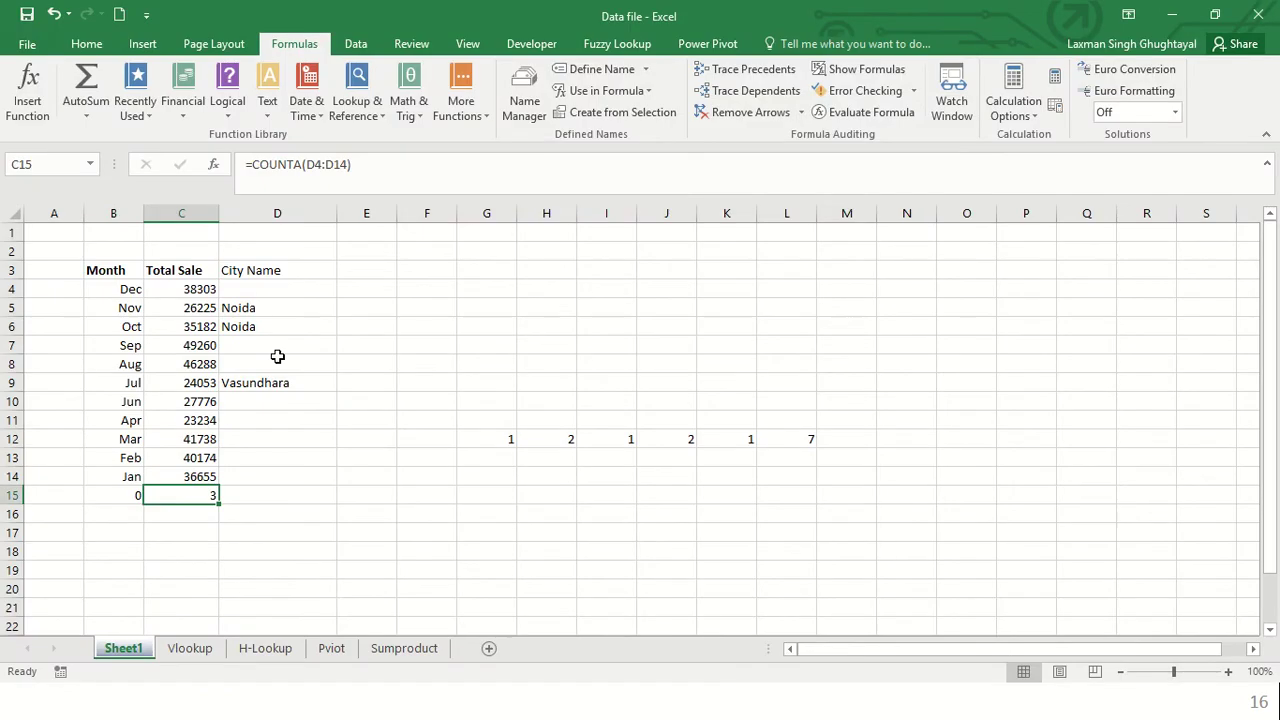
Select the City Name cells and review the COUNTA formula in C15
key("Up")
key("Right")
key("shift+Up")
key("shift+Up")
key("shift+Up")
key("shift+Up")
key("shift+Up")
key("shift+Up")
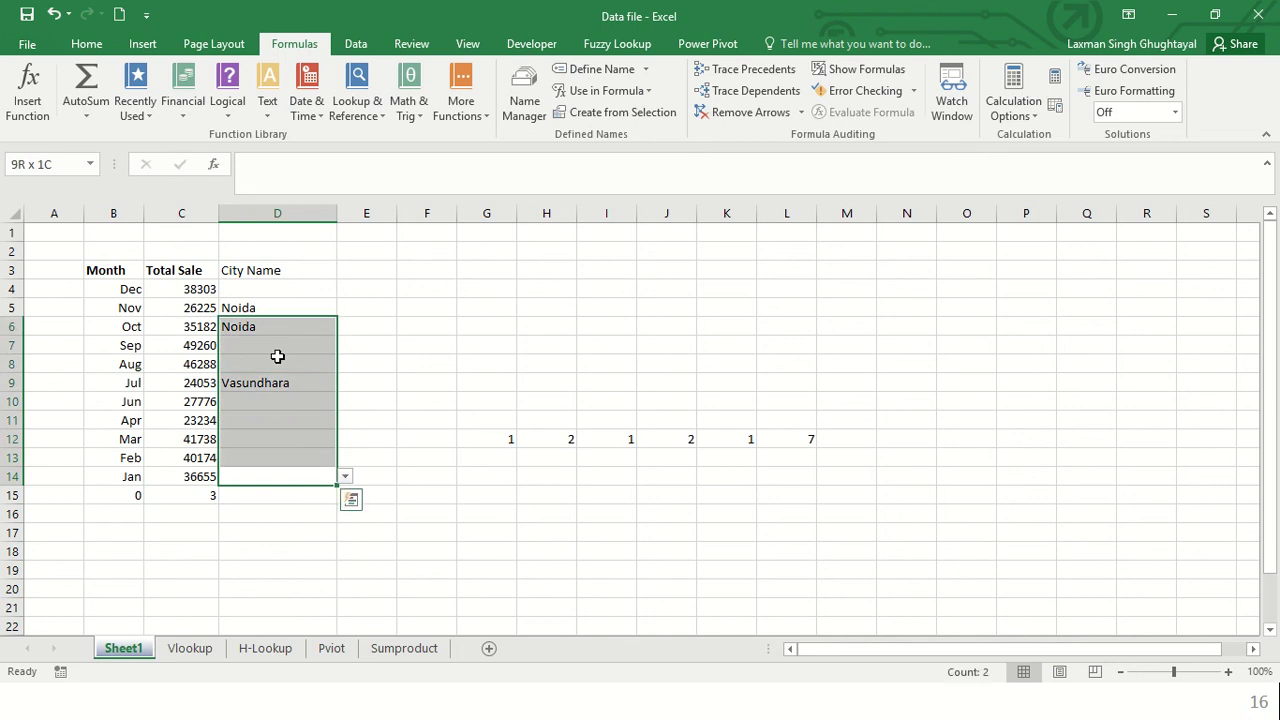
key("shift+Up")
key("Down")
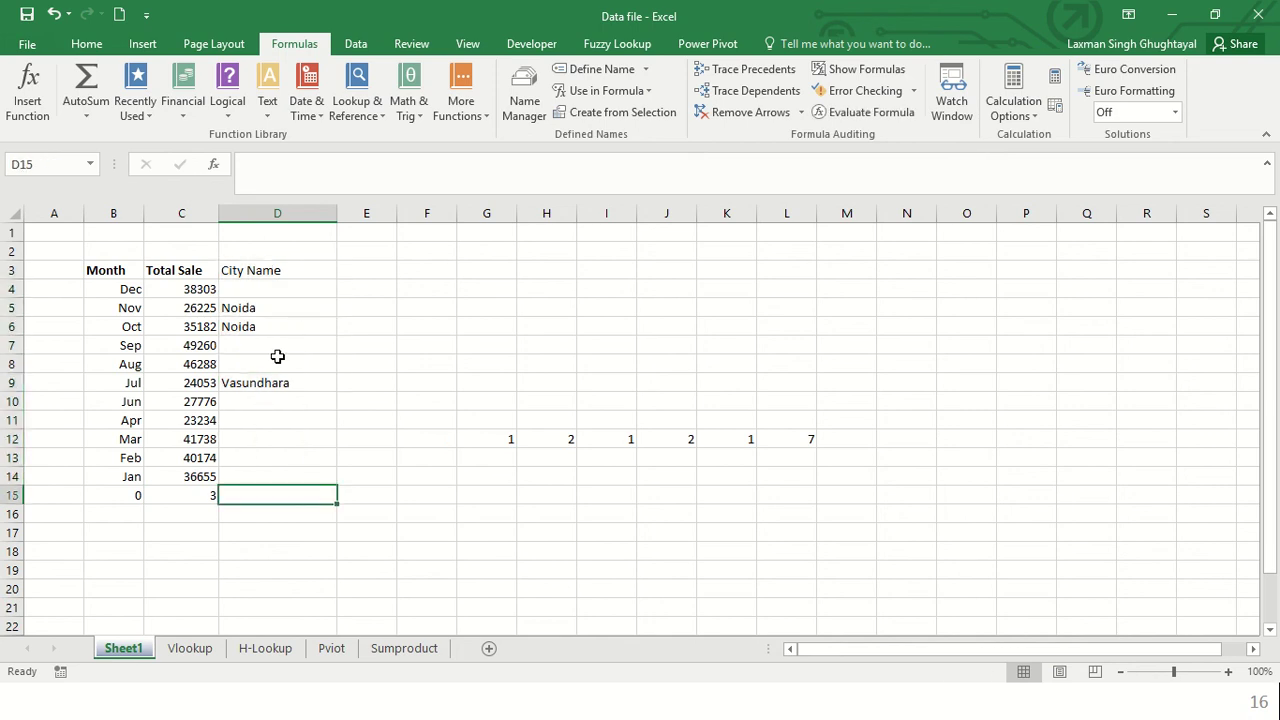
key("Left")
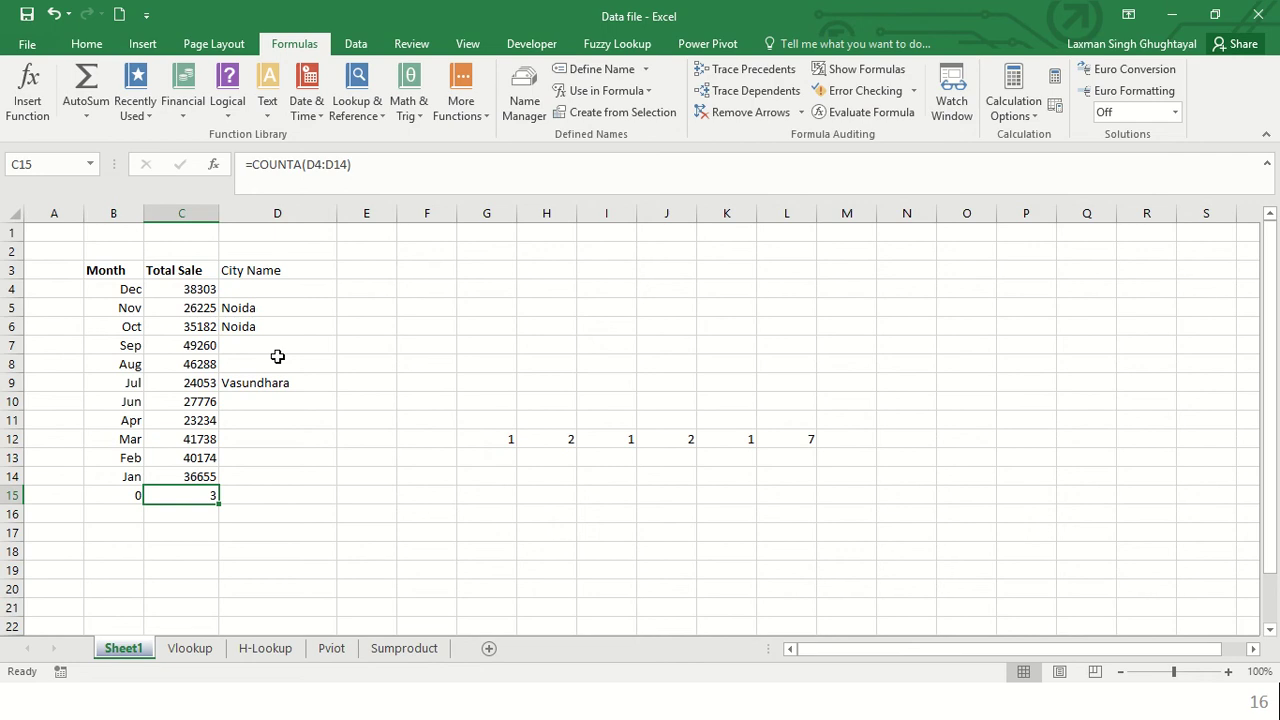
key("Right")
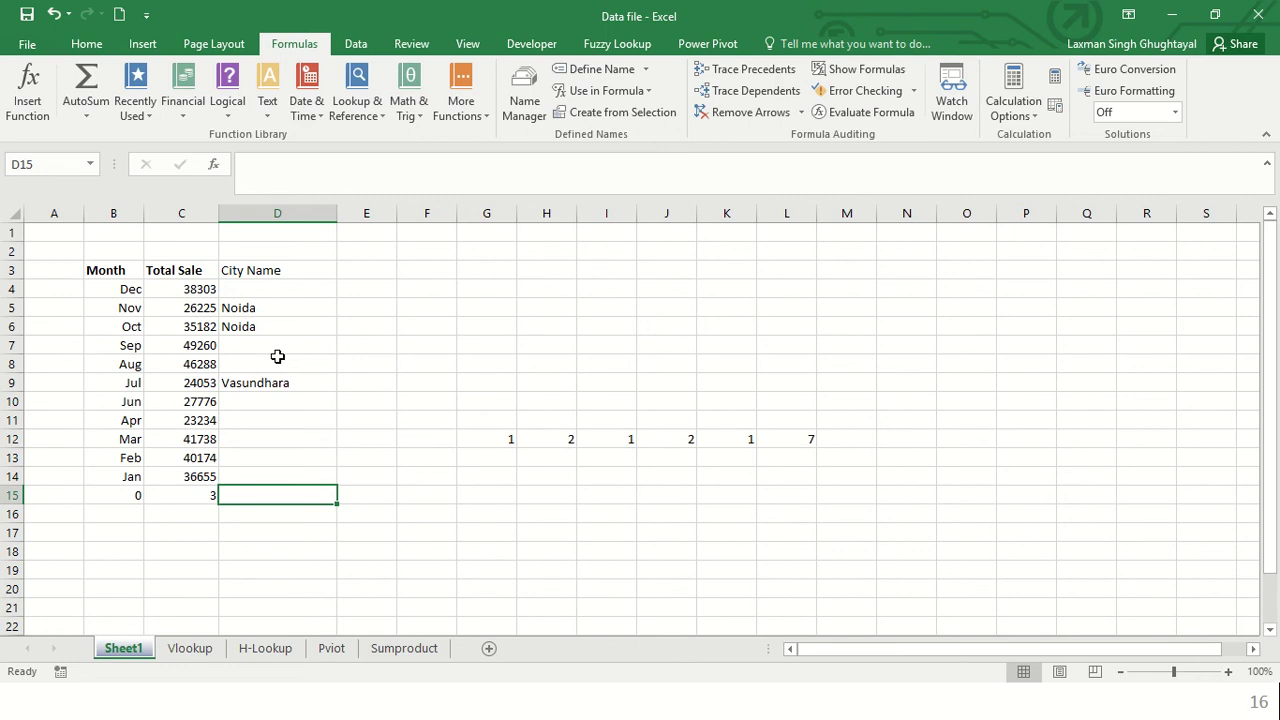
Enter =COUNTBLANK(D4:D14) in D15, returning 8 empty city cells
type("=cou")
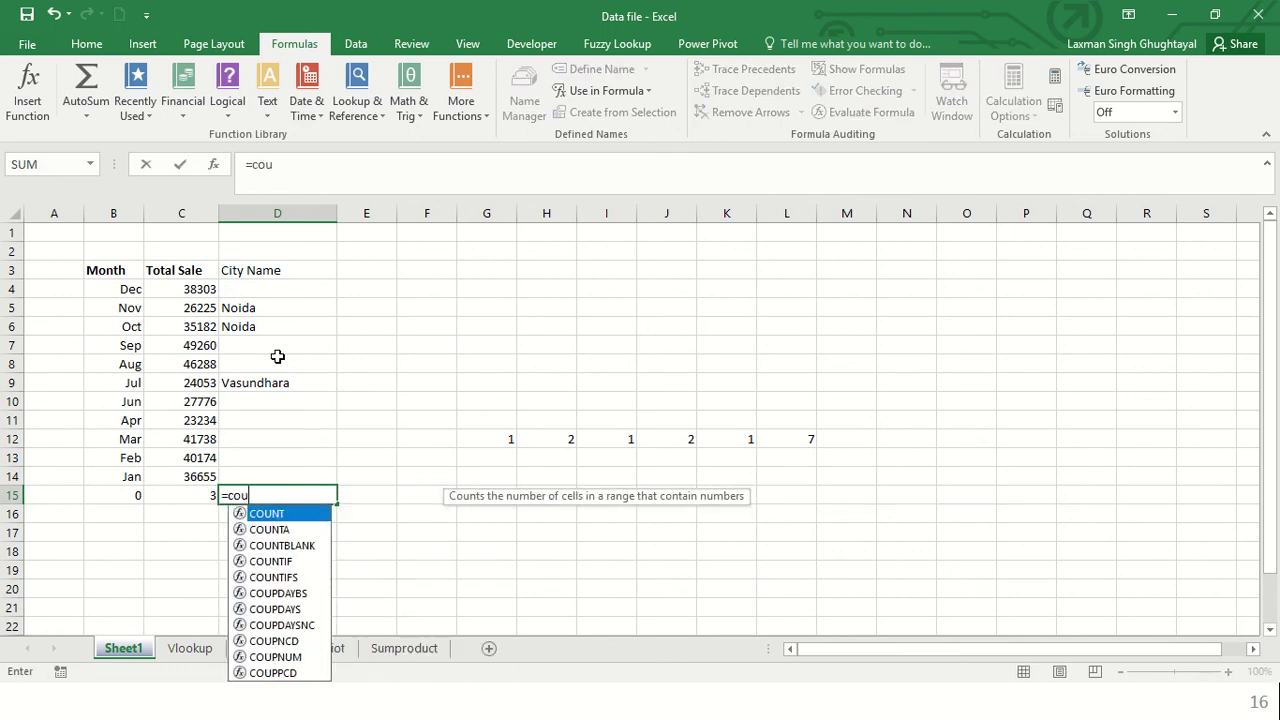
type("ntbl")
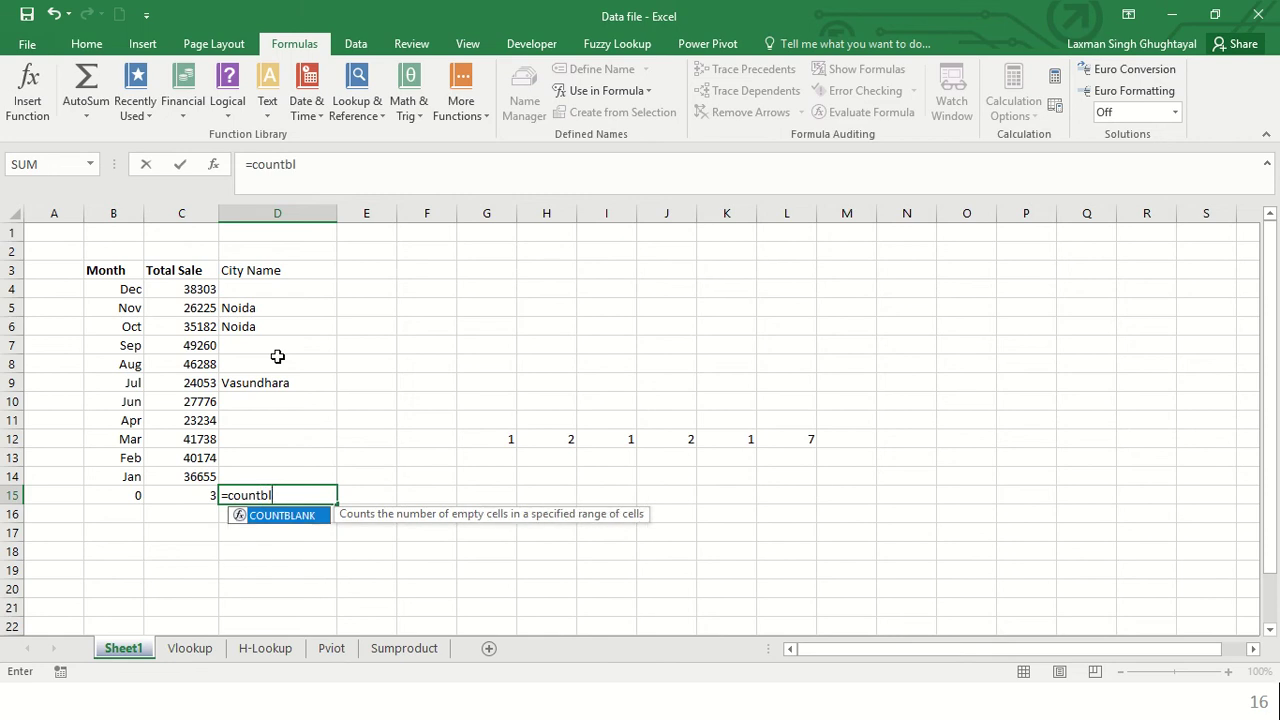
key("Tab")
key("Up")
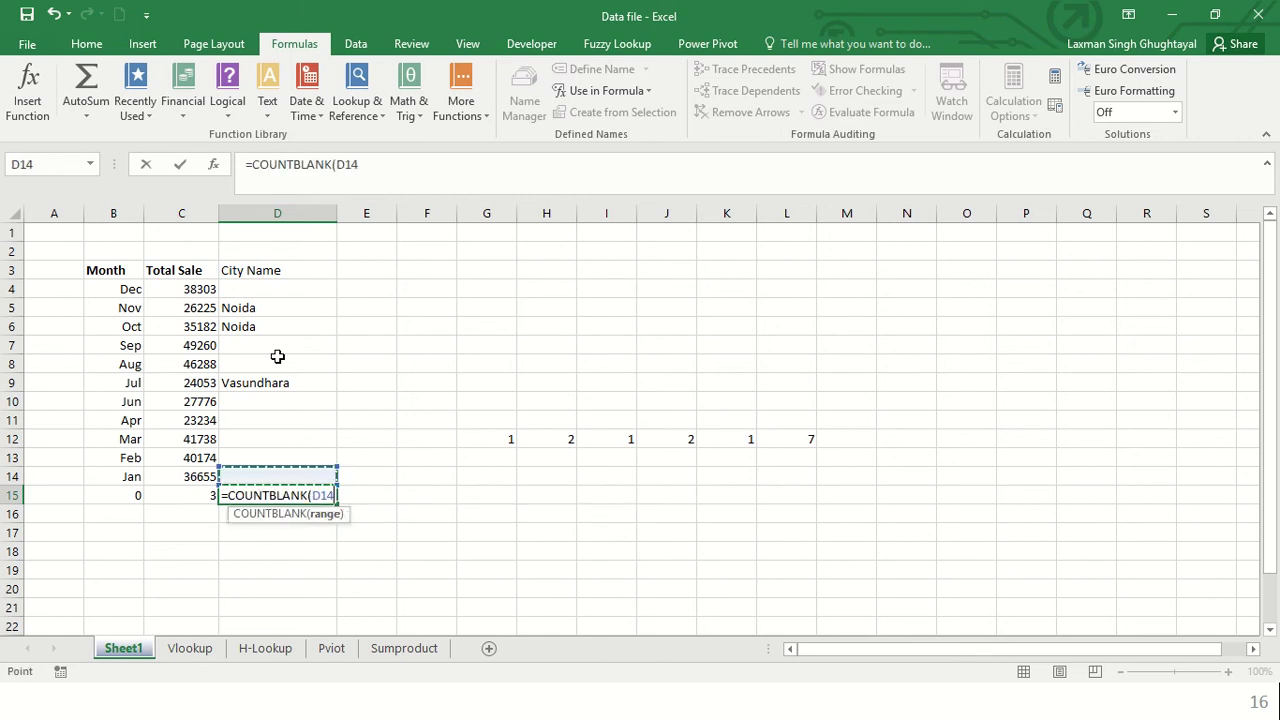
key("shift+Up")
key("shift+Up")
key("shift+Up")
key("shift+Up")
key("shift+Up")
key("shift+Up")
key("shift+Up")
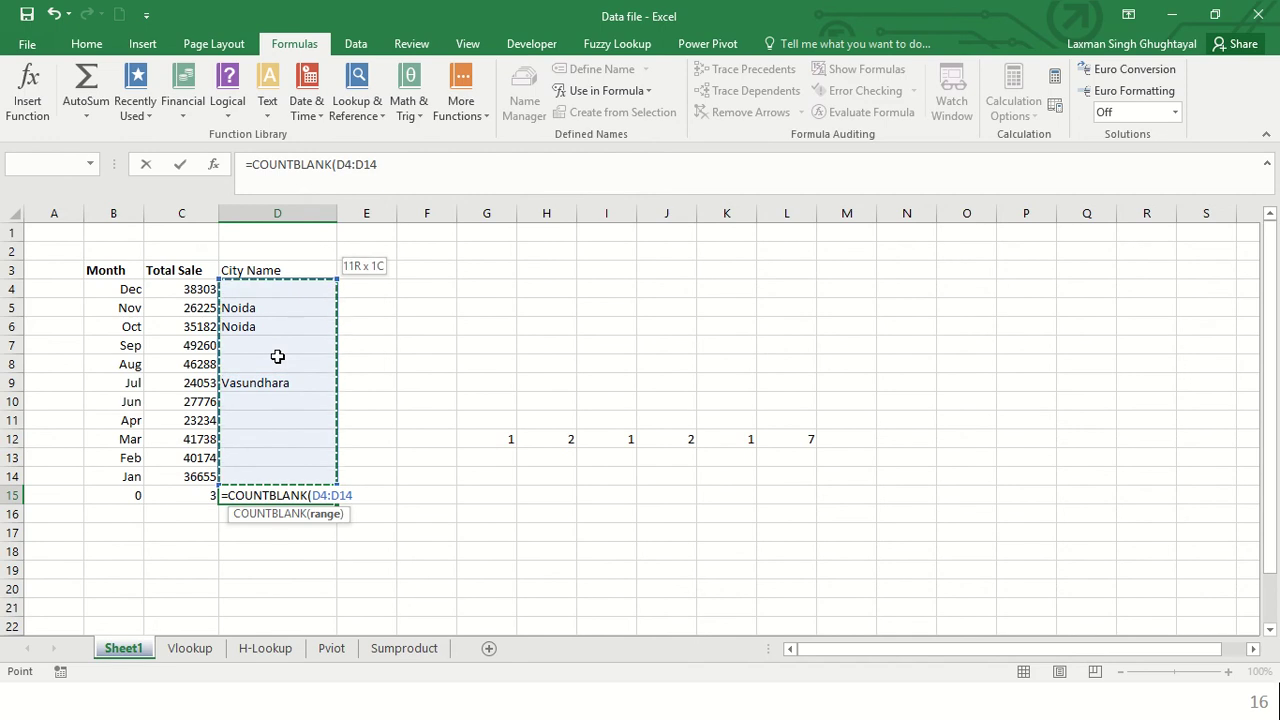
key("Return")
key("Up")
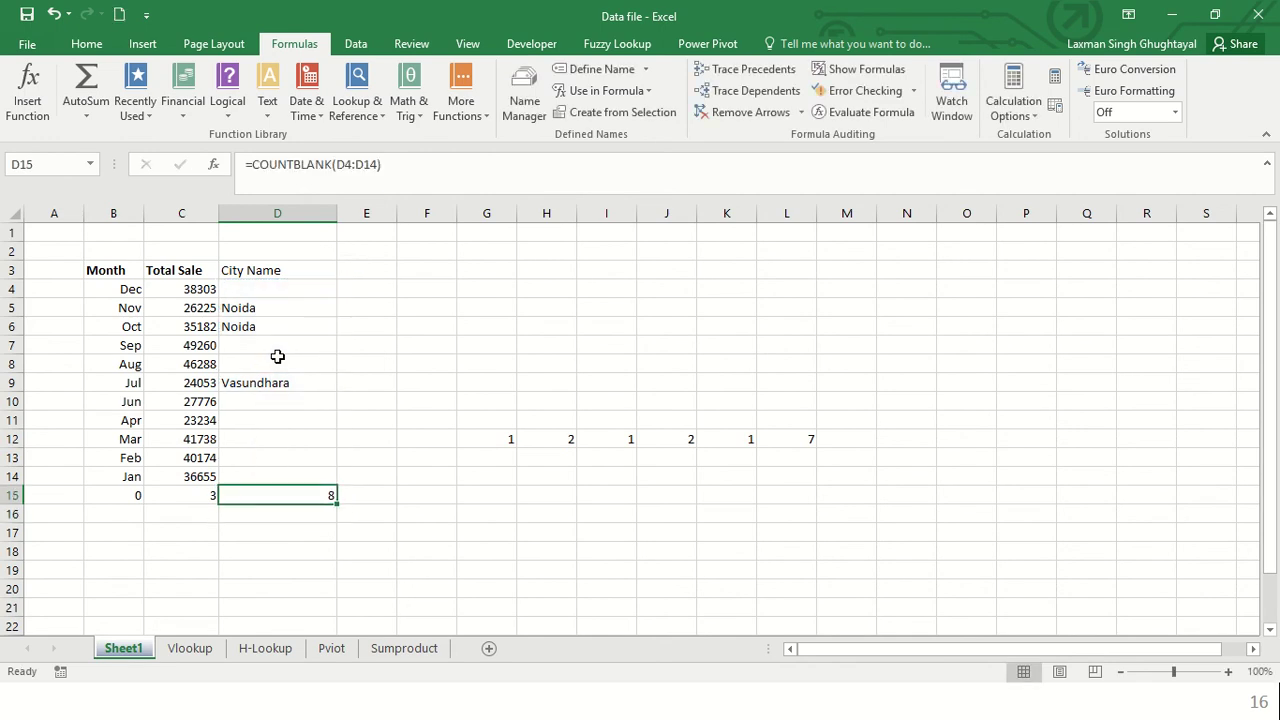
Step through the City Name entries, then move to cell B16
key("Up")
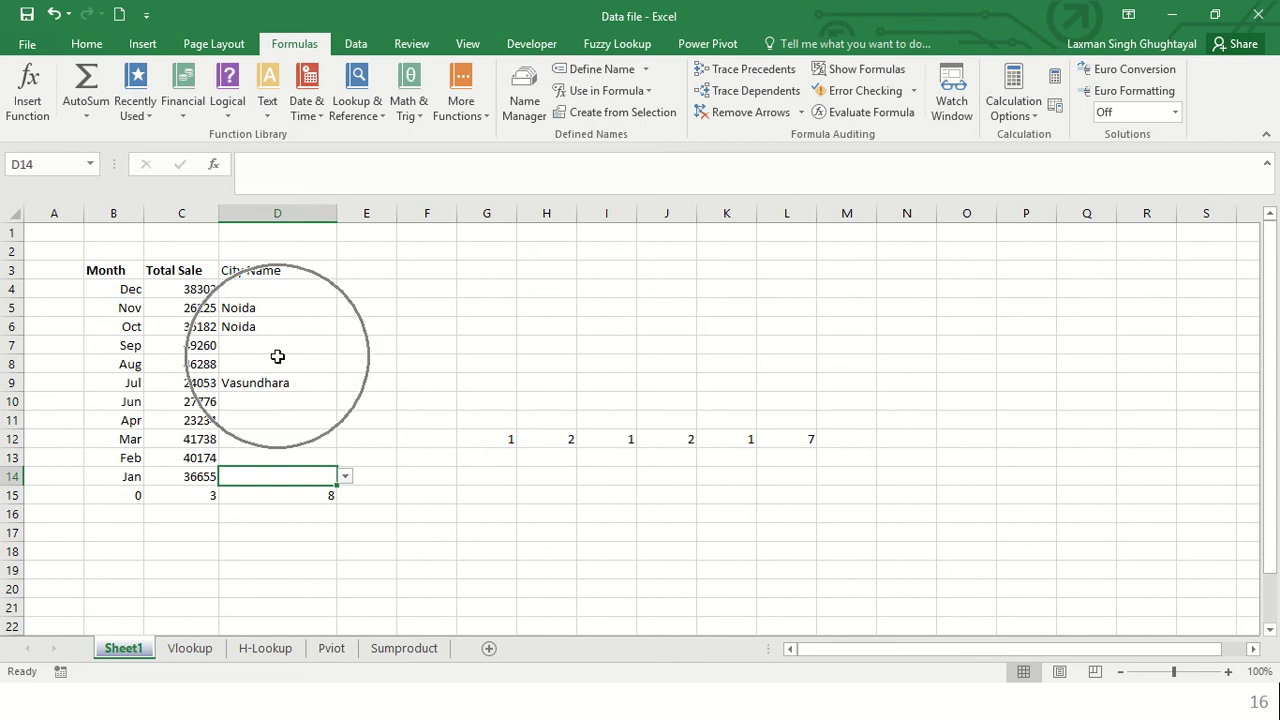
key("Up")
key("Up")
key("Up")
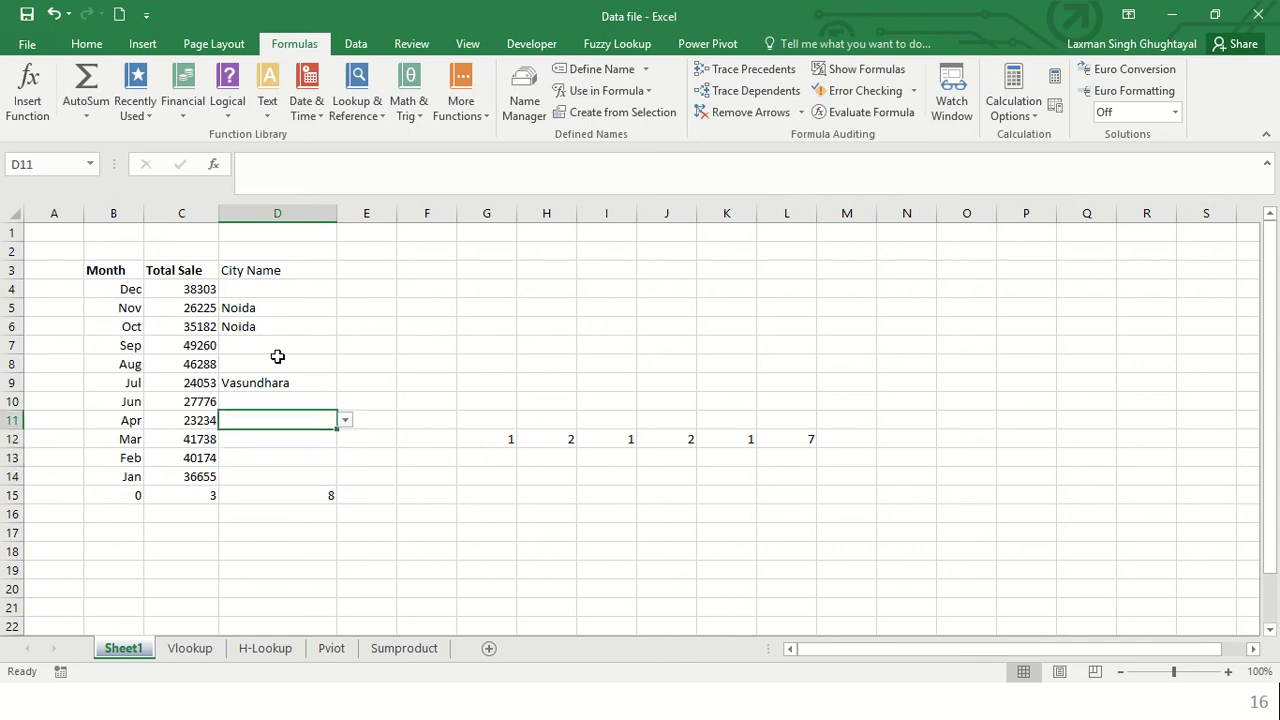
key("Up")
key("Up")
key("Up")
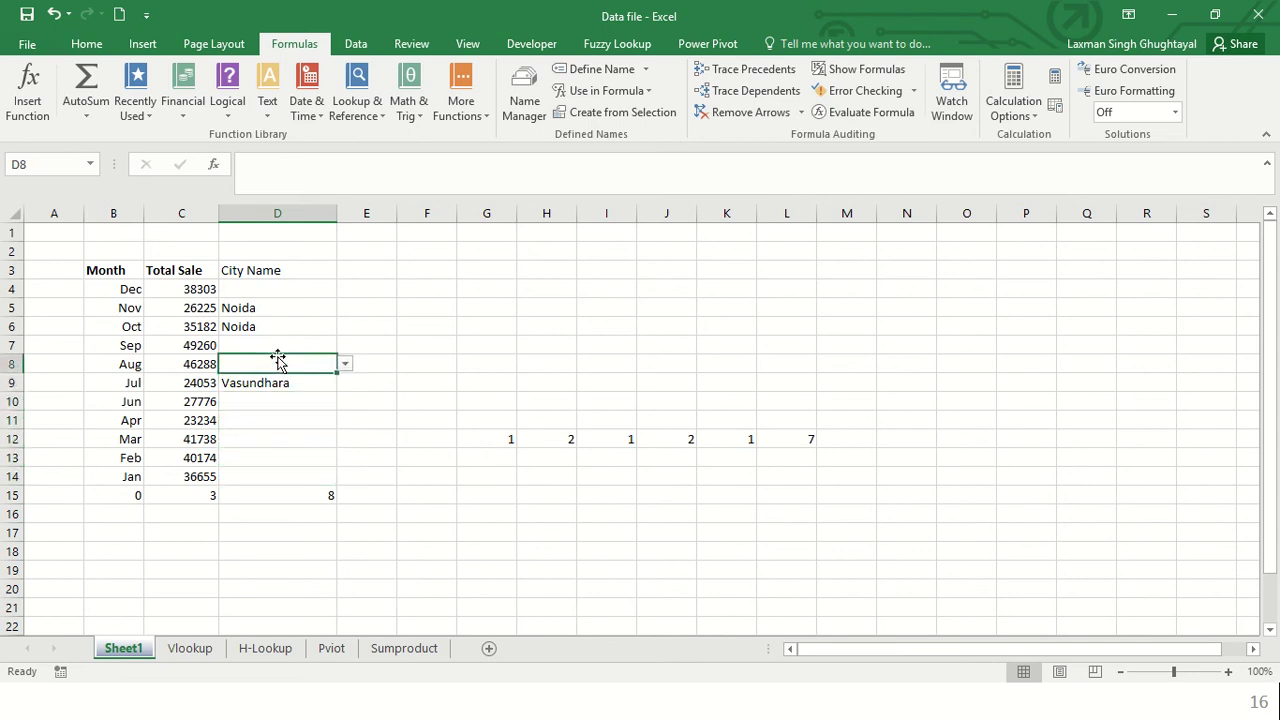
key("Up")
key("Up")
key("Up")
key("Up")
key("Down")
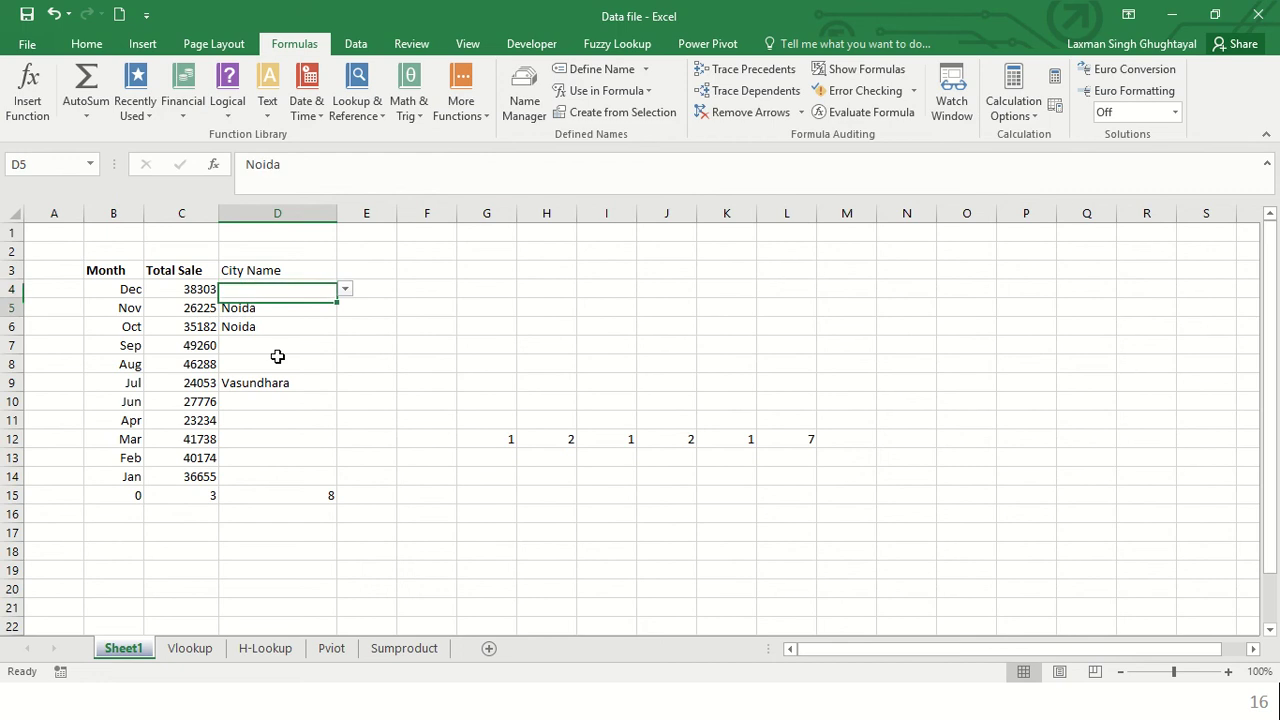
key("Down")
key("Down")
key("Down")
key("Down")
key("Down")
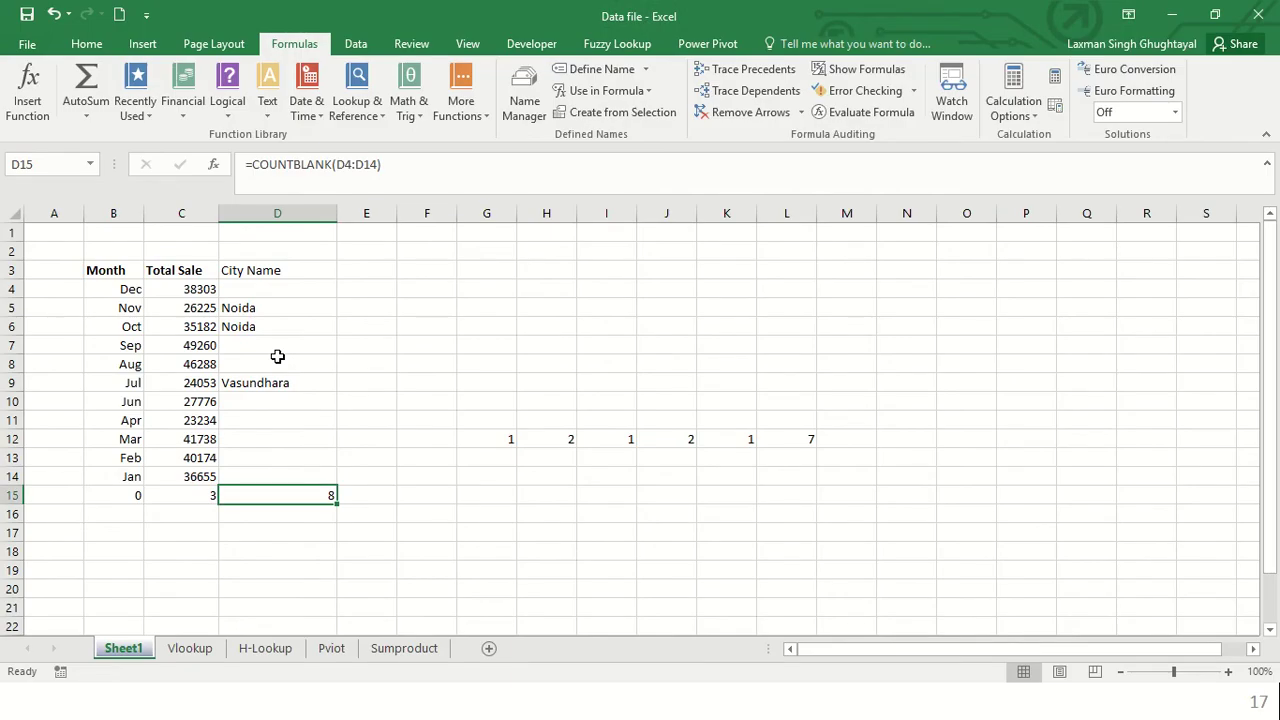
key("Down")
key("Left")
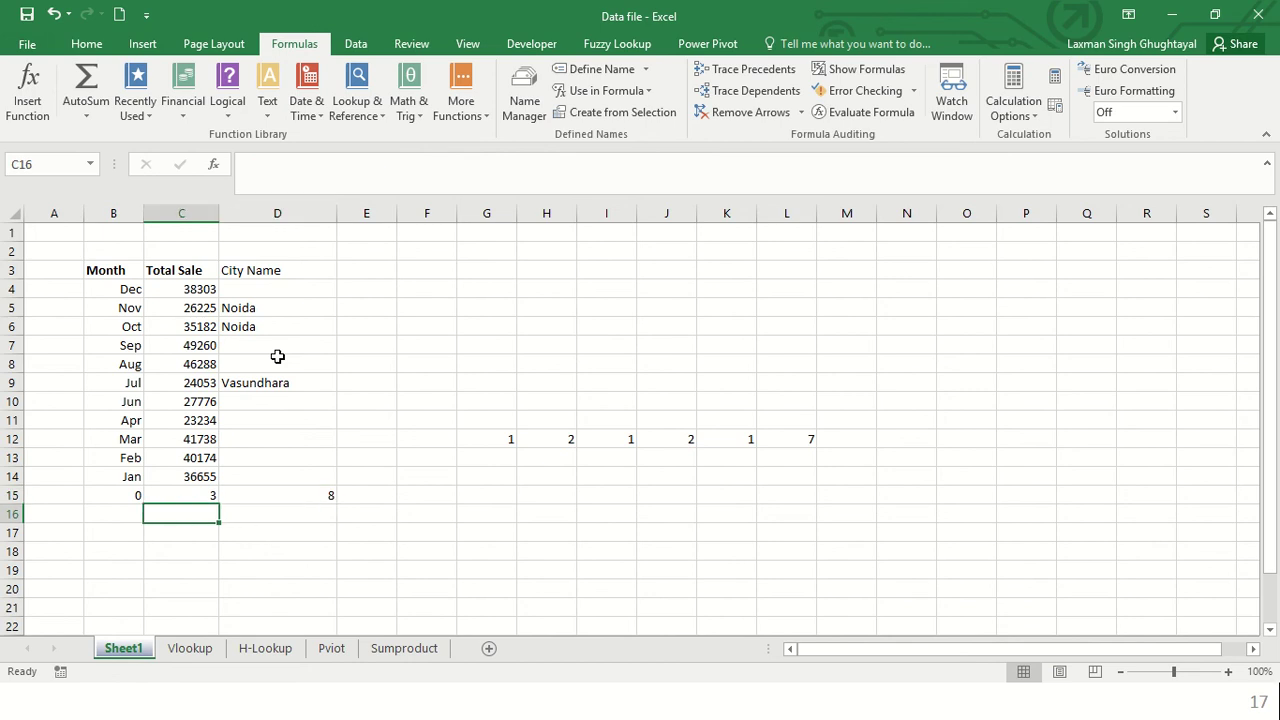
key("Left")
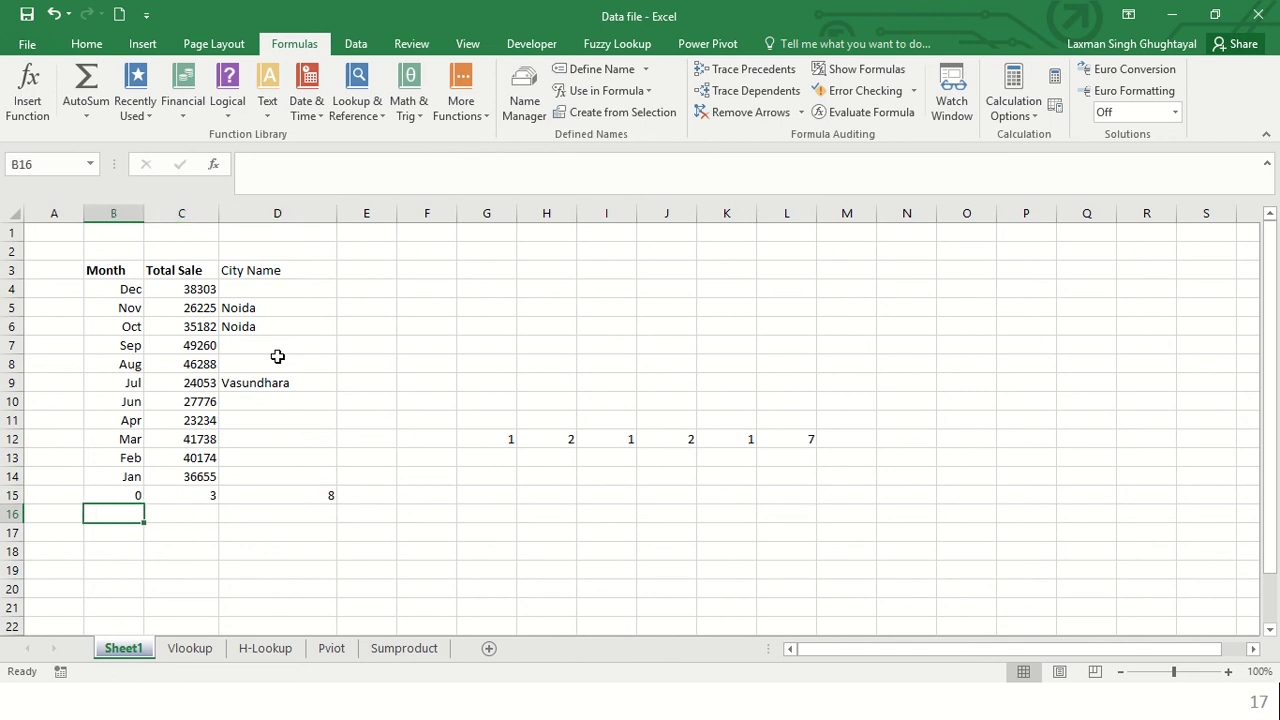
Enter =COUNTIF(D4:D14,"Noida") in B16, returning 2 Noida entries
type("=c")
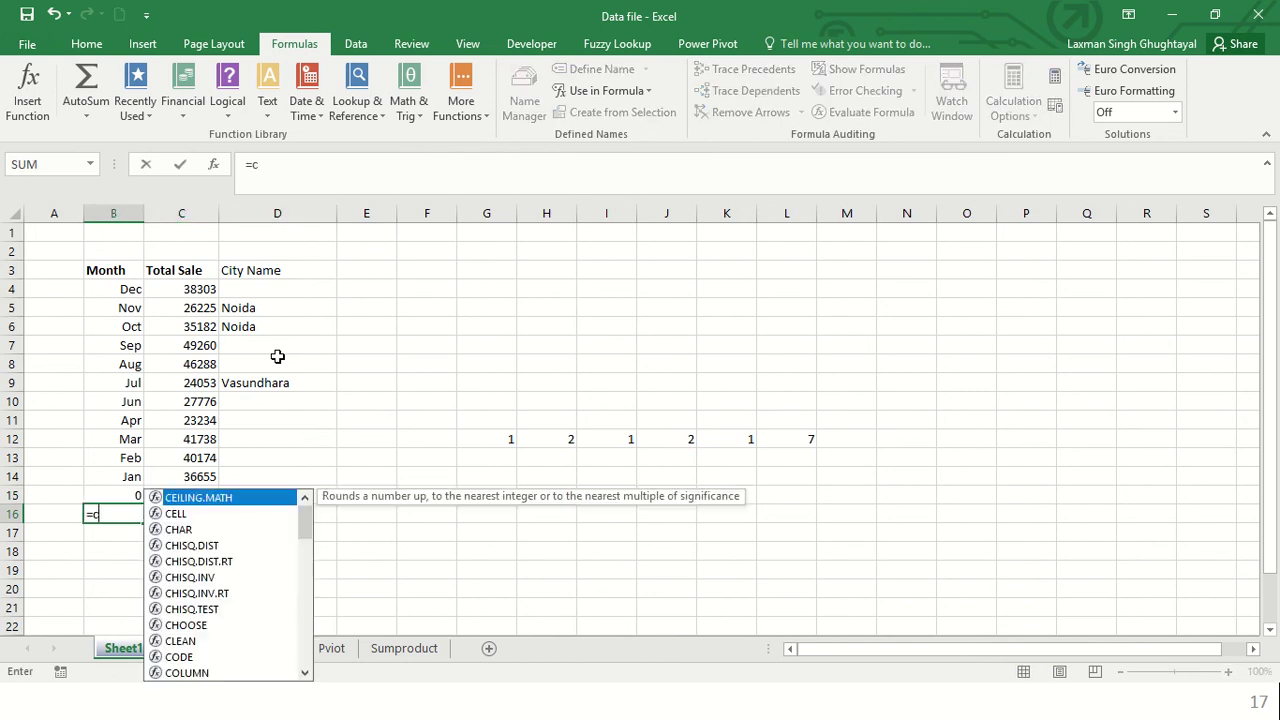
type("oun")
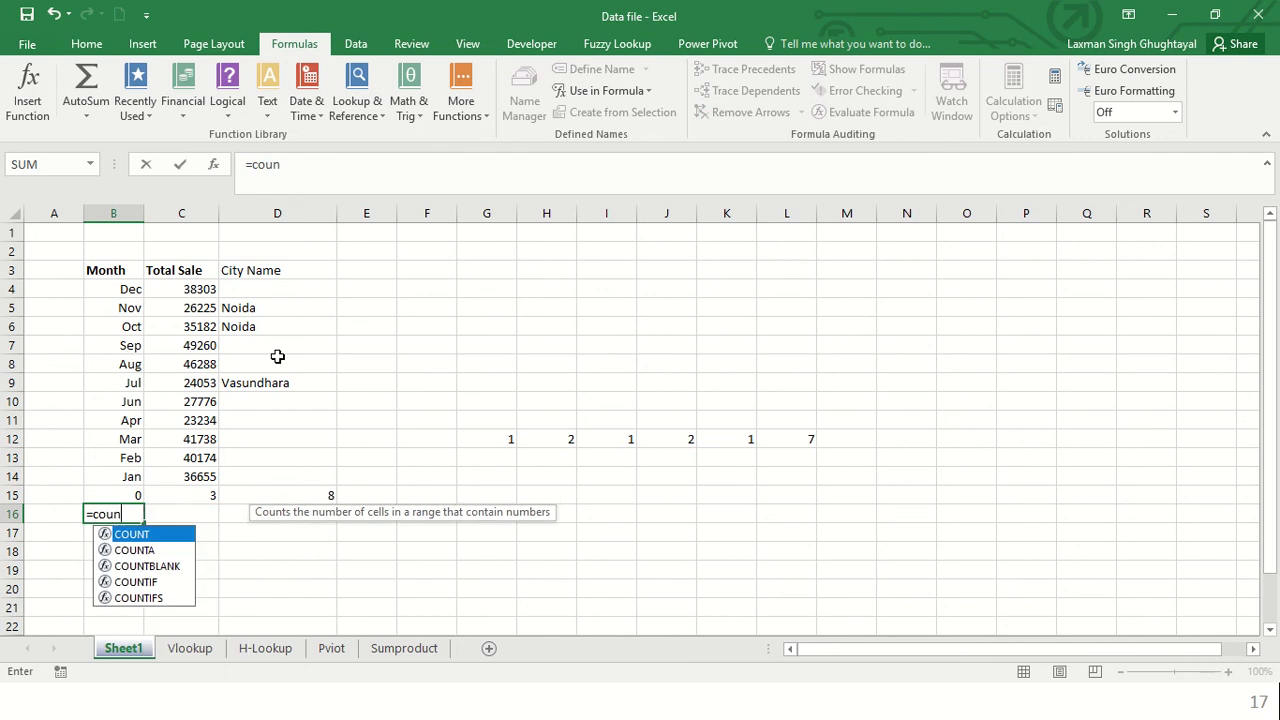
type("ti")
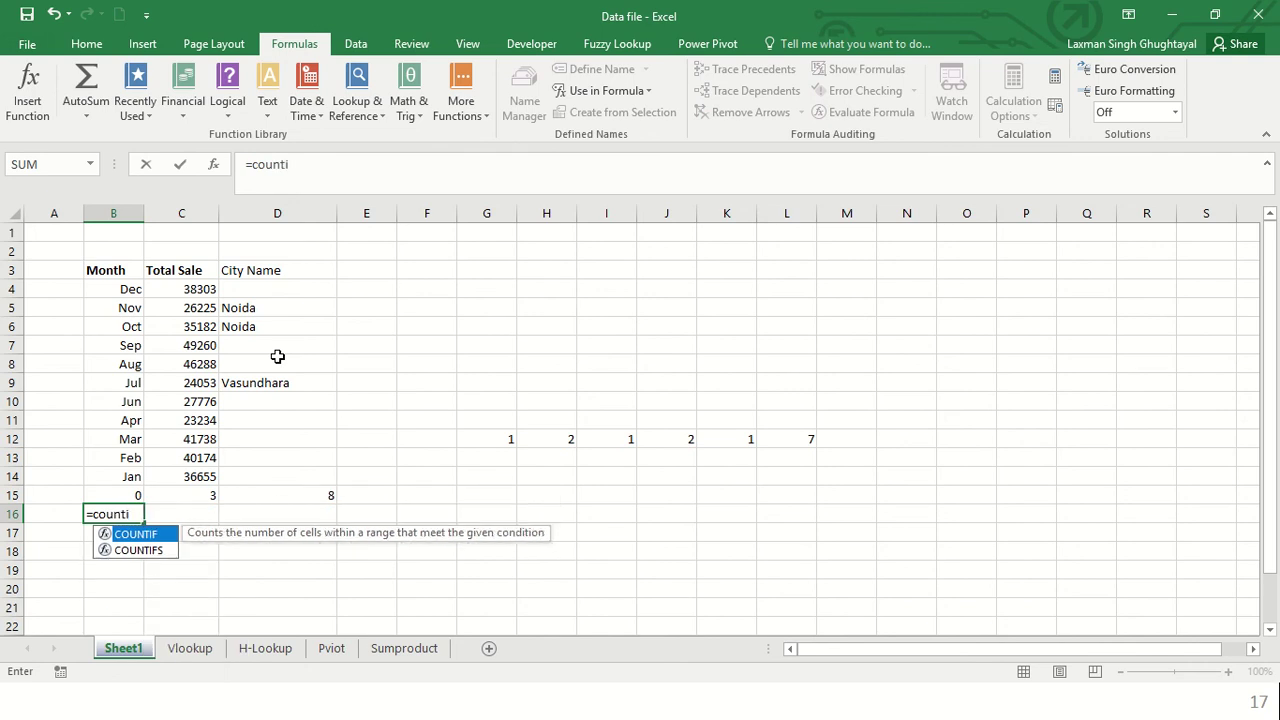
type("f")
type("(")
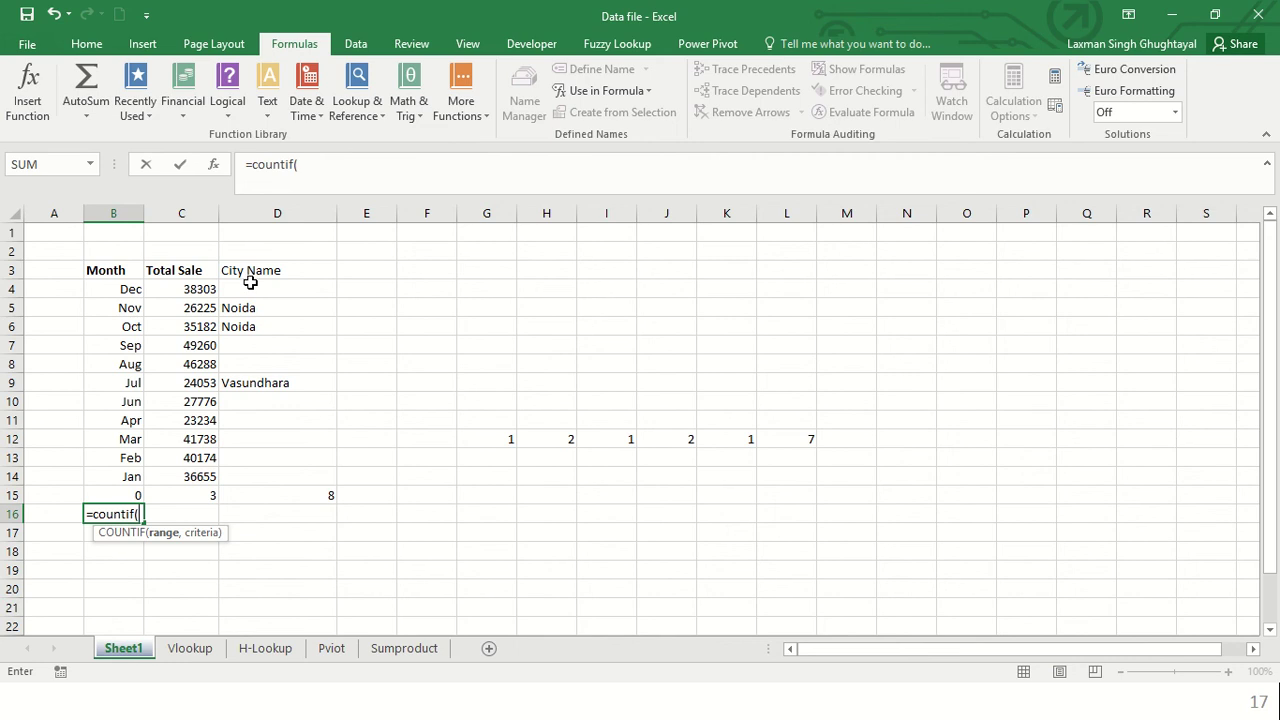
left_click_drag(250, 285, 258, 487)
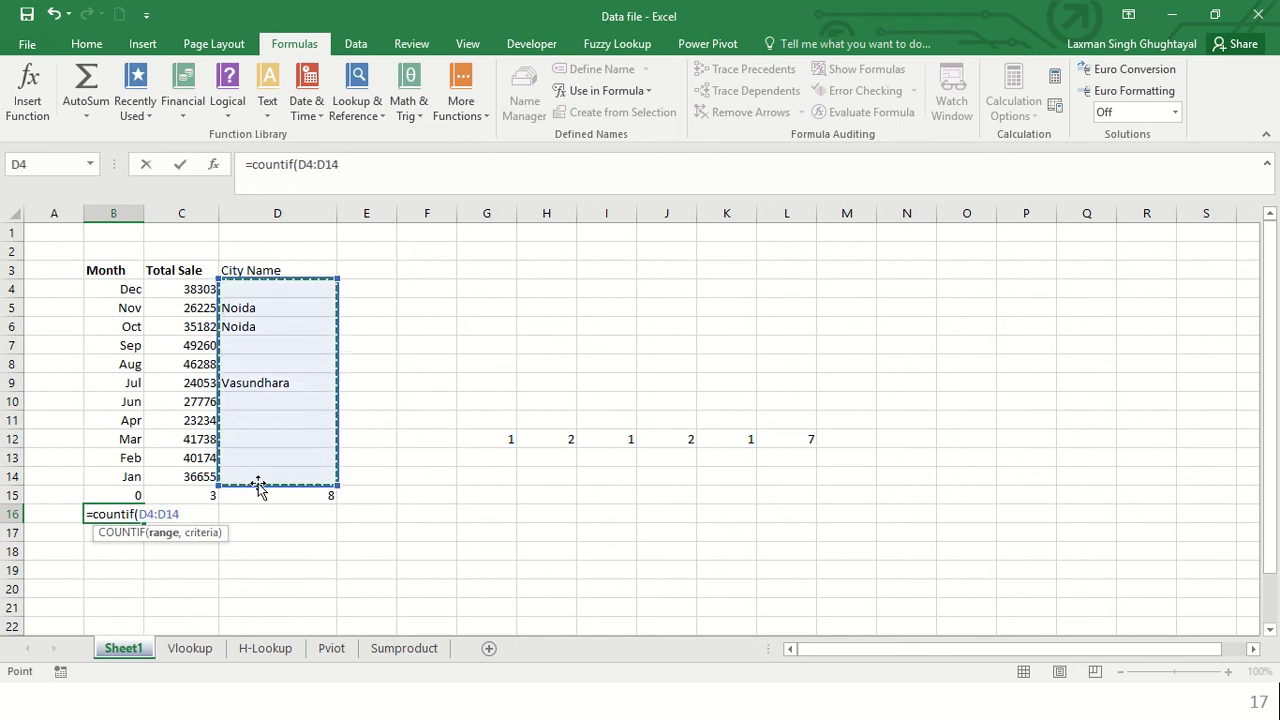
type(",")
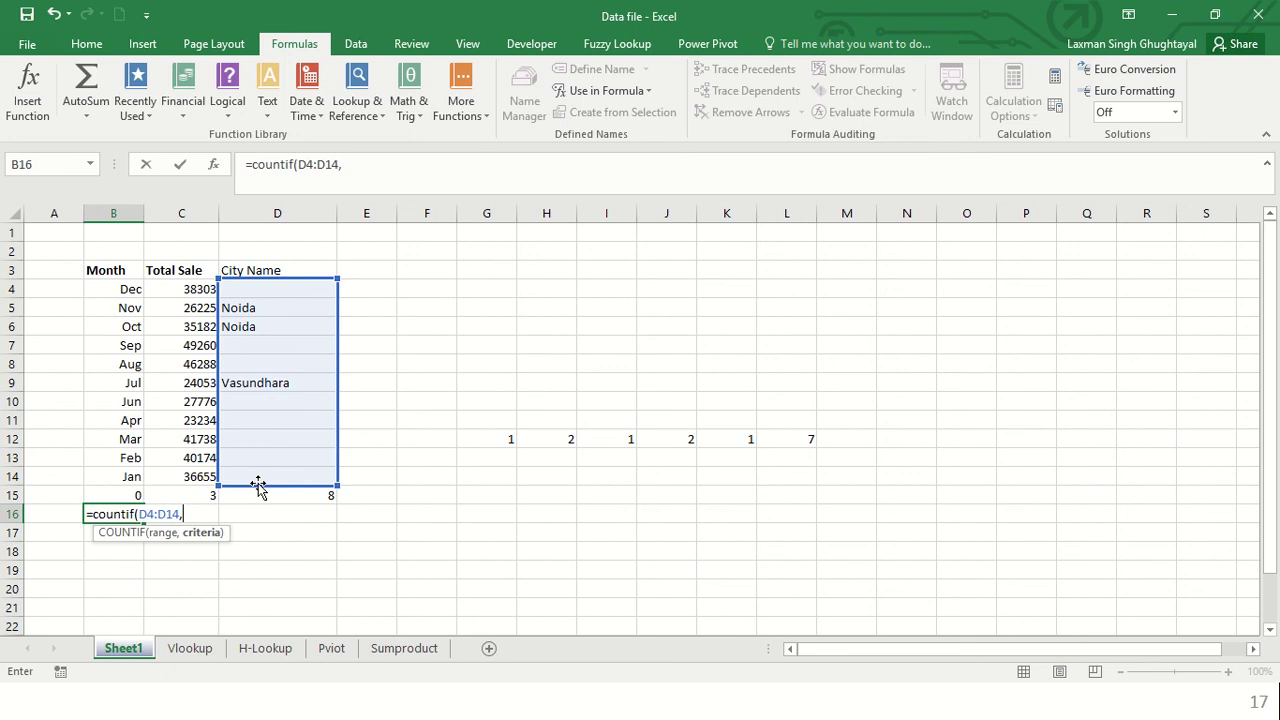
type("\"No")
type("i")
type("da\"")
type(")")
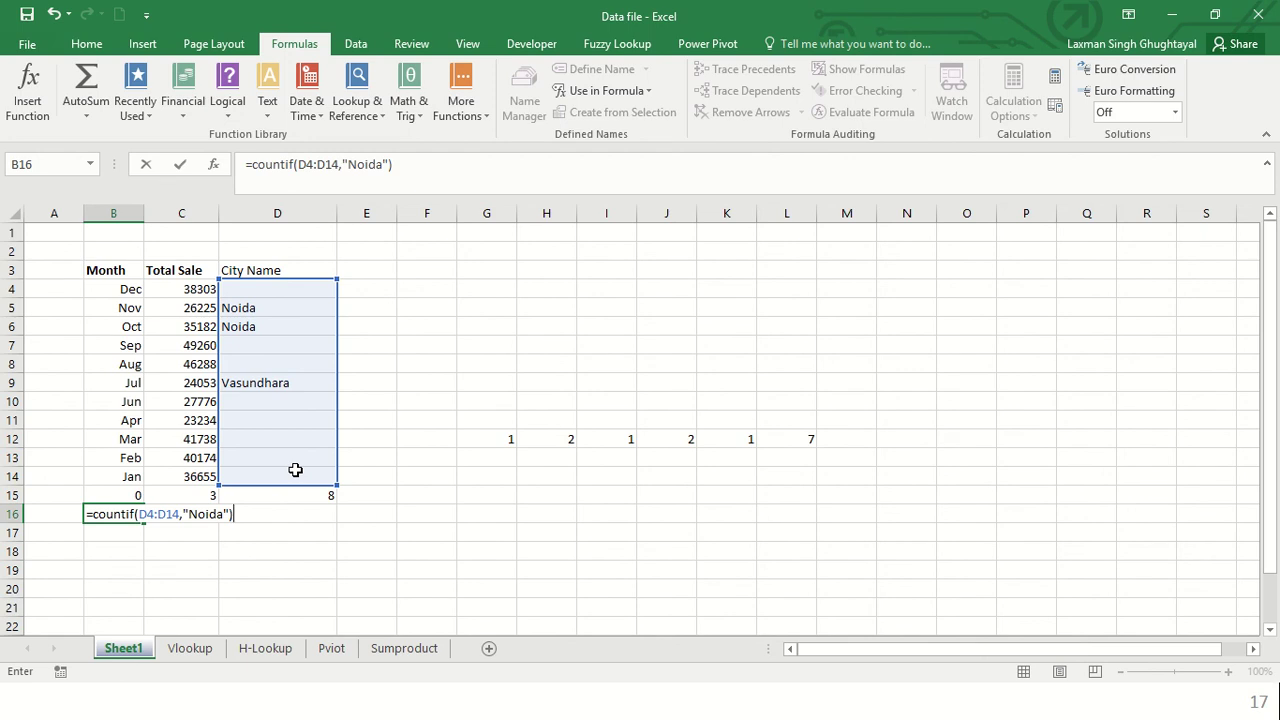
key("Return")
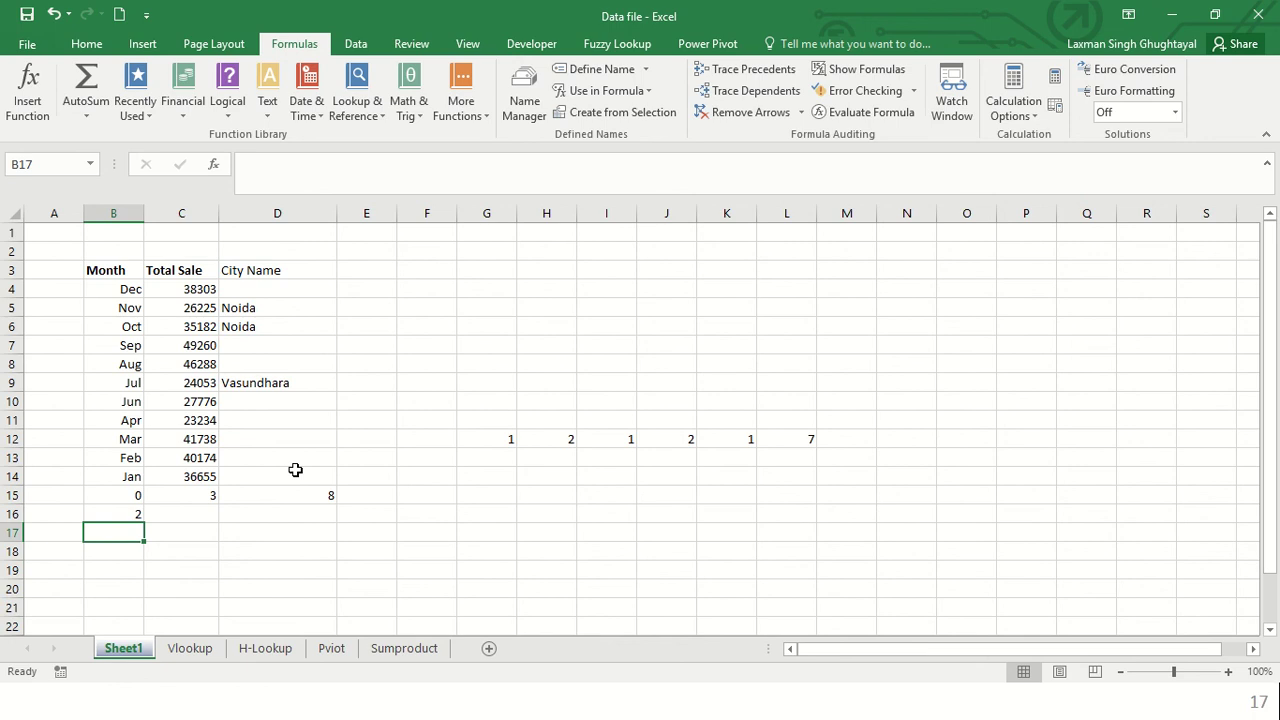
key("Up")
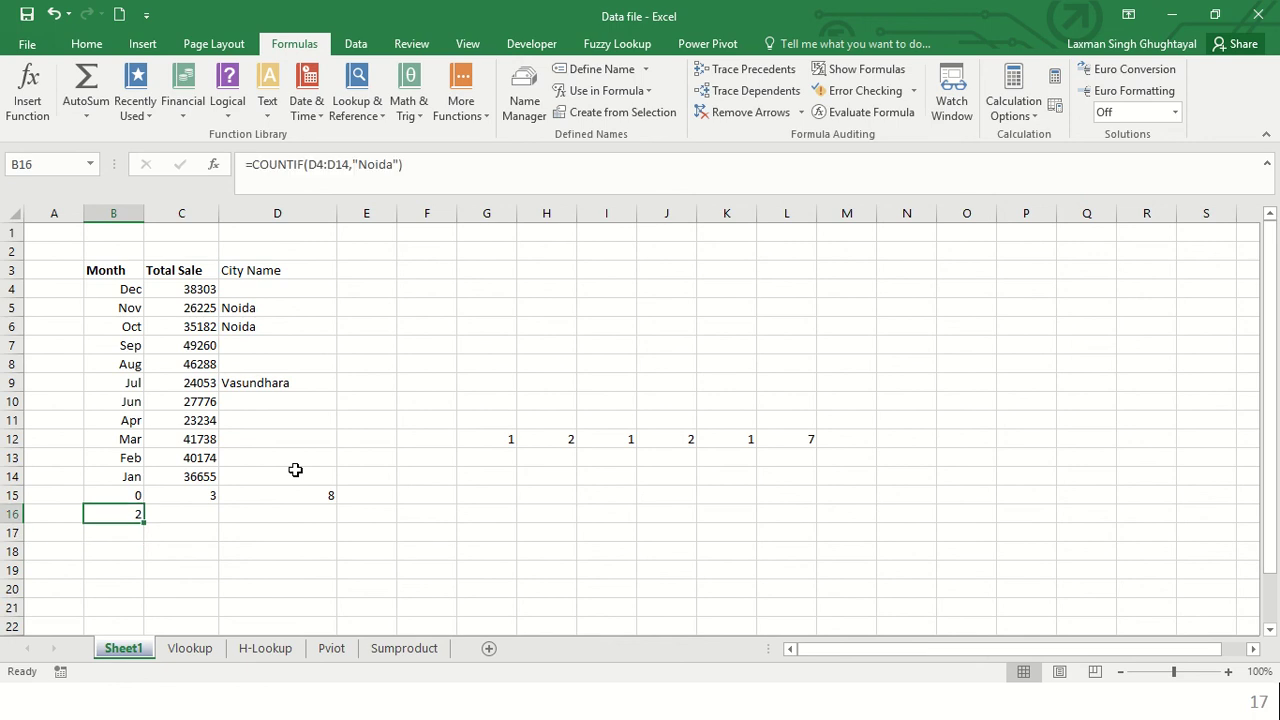
Start a COUNTIF in C16, trying range references in the Total Sale and Month columns
key("Right")
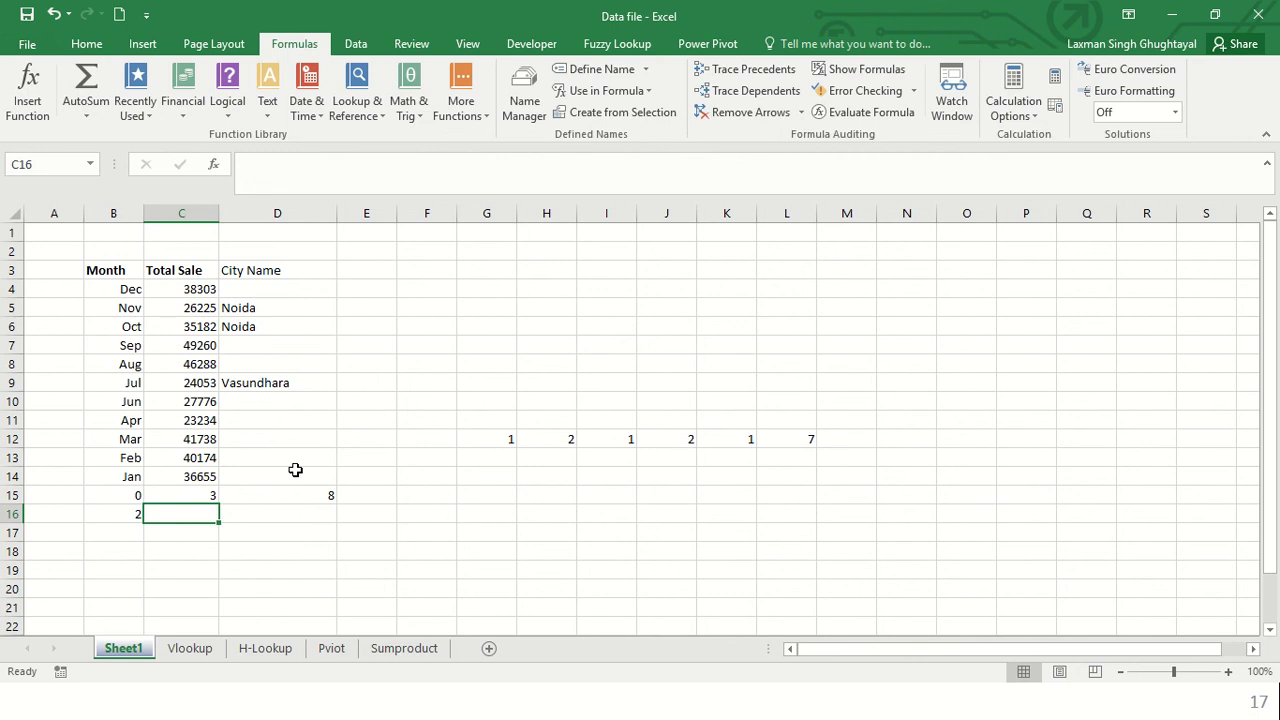
type("=")
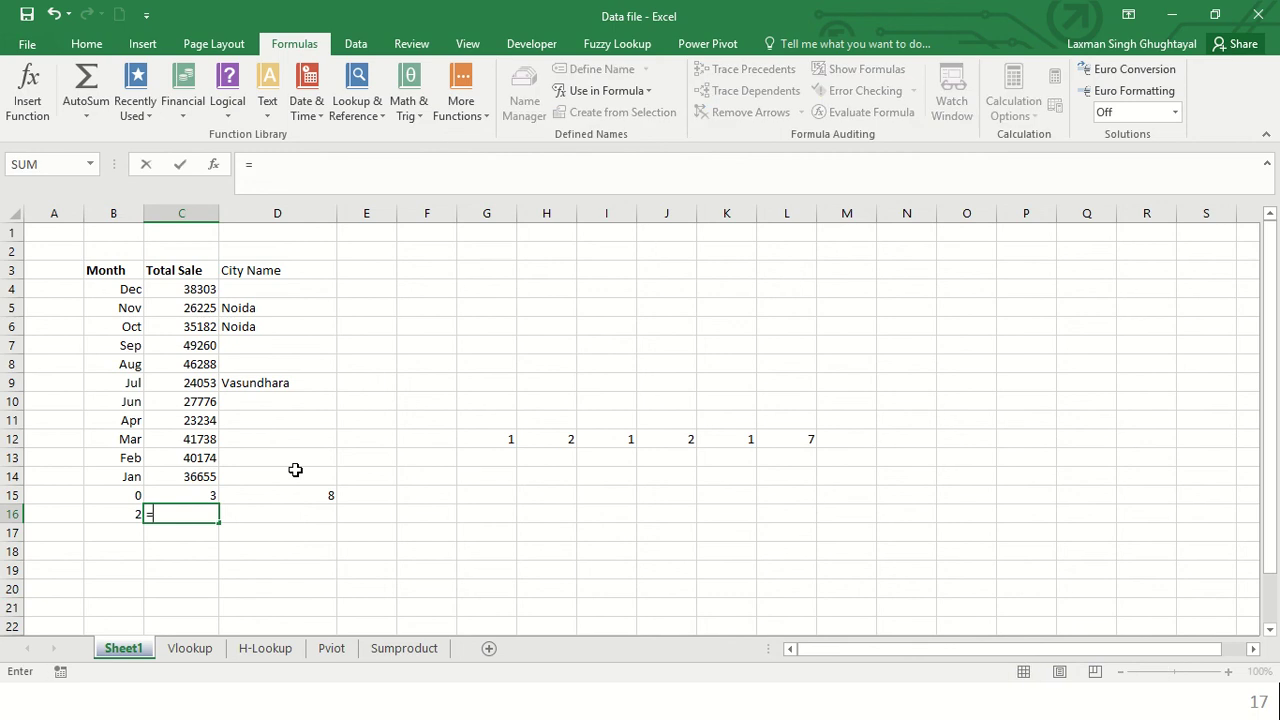
type("countif")
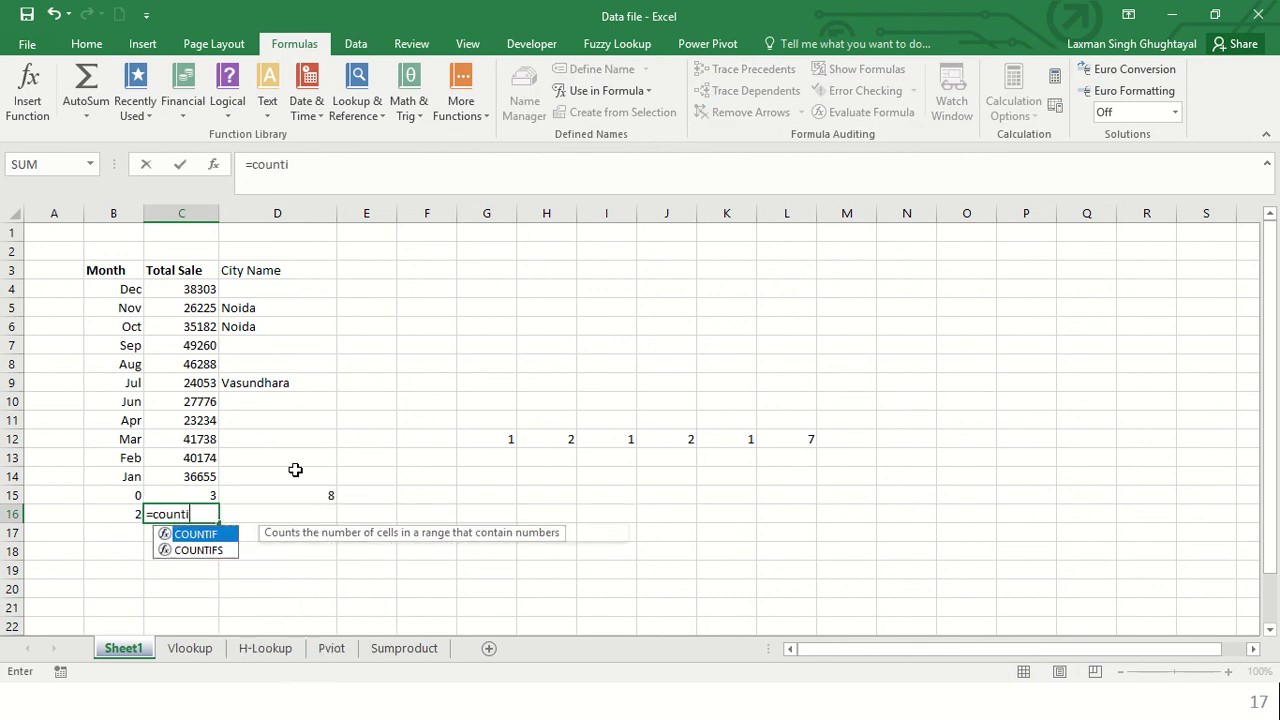
key("Tab")
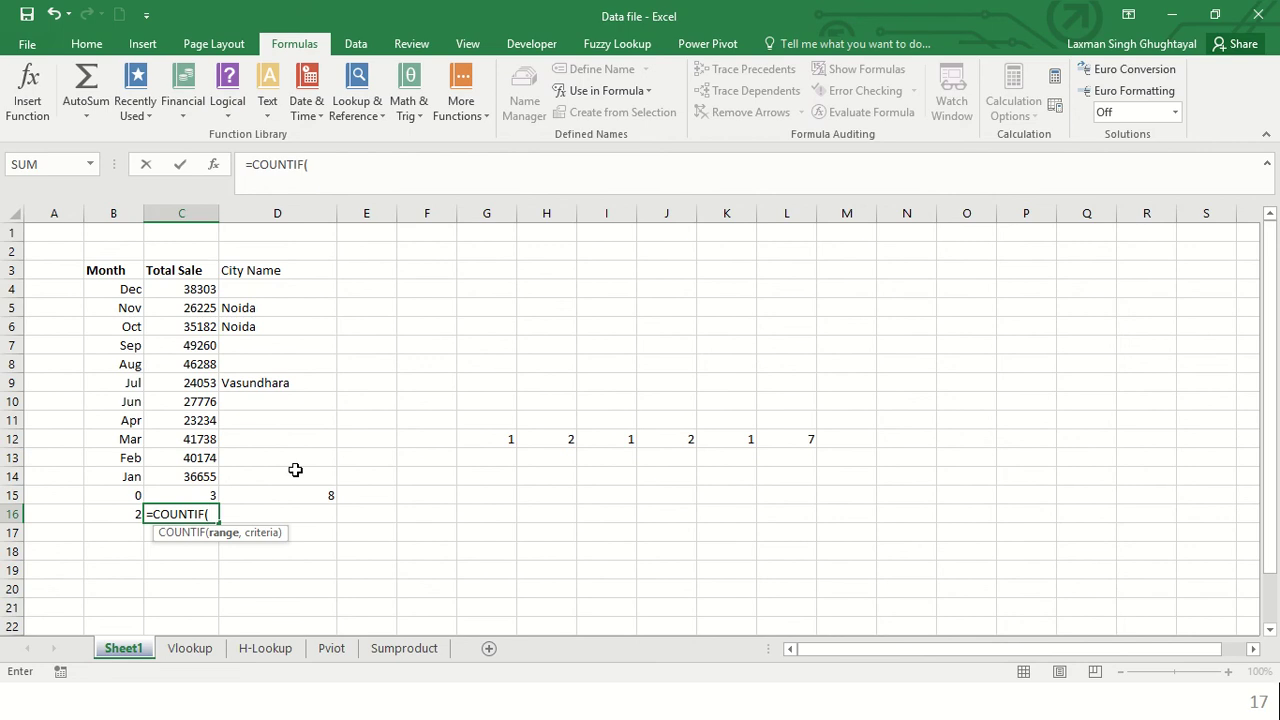
key("Up")
key("Up")
key("Left")
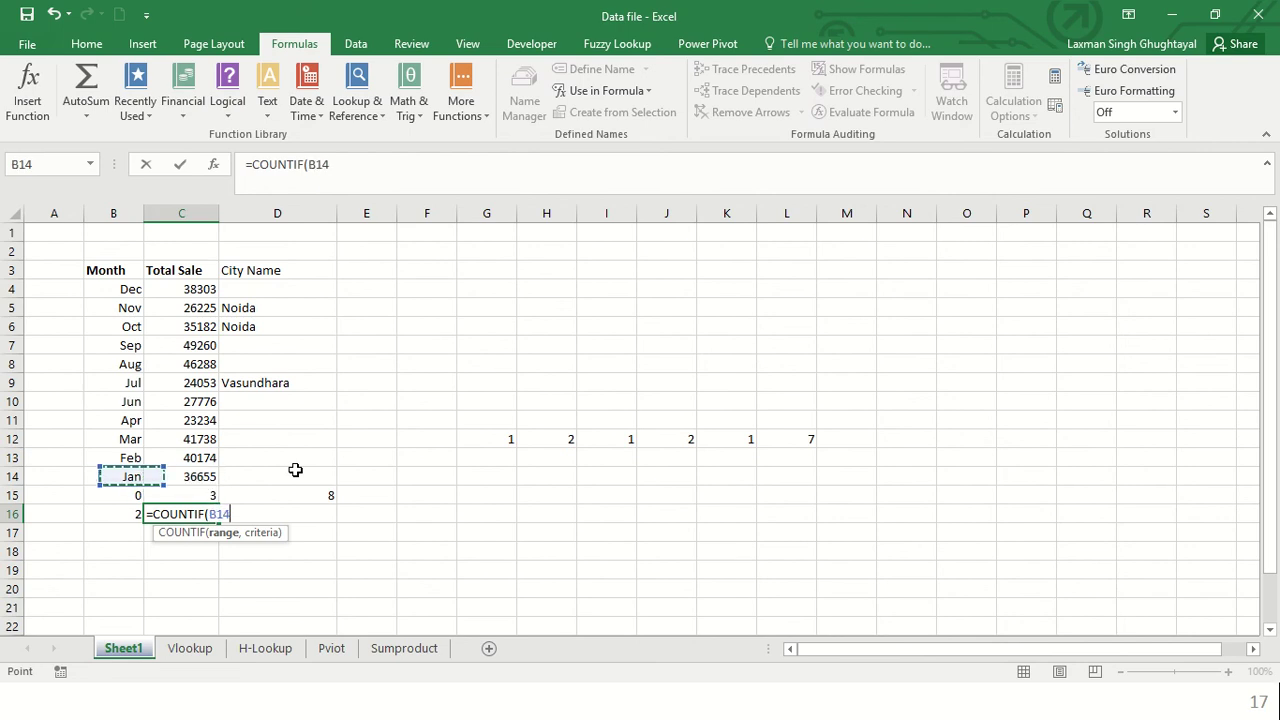
key("ctrl+Up")
key("Down")
key("Right")
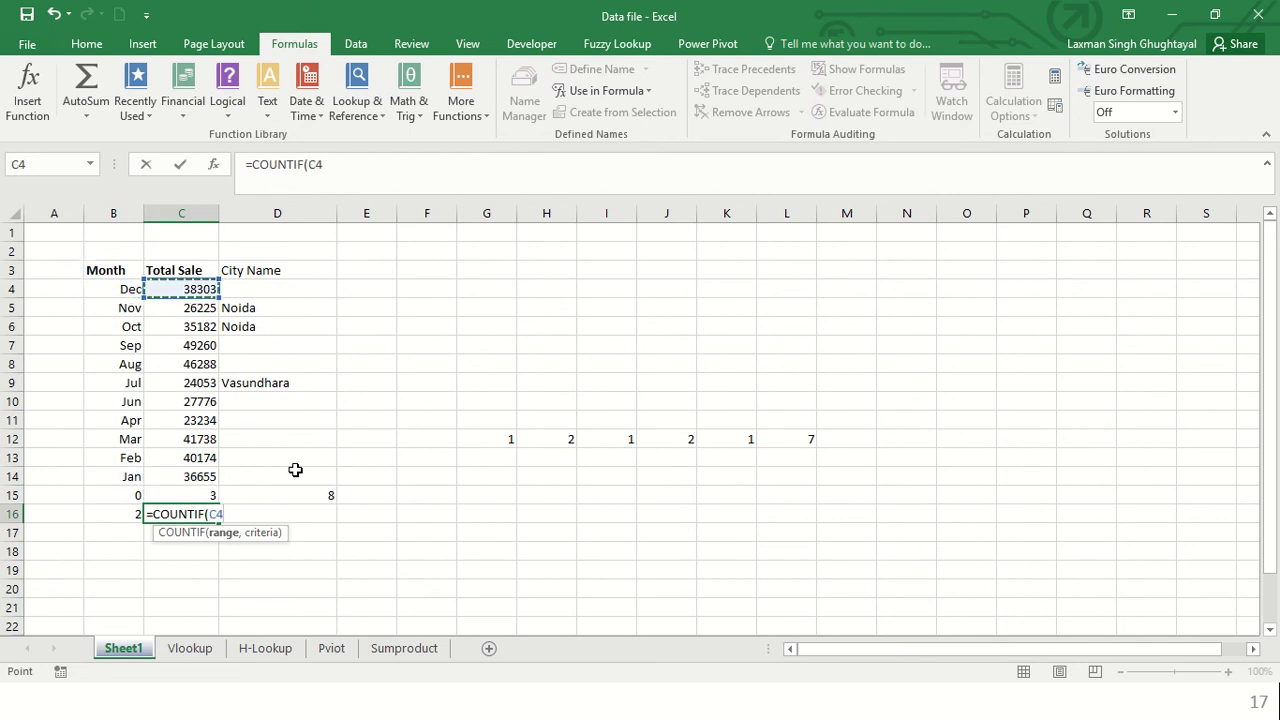
key("ctrl+shift+Down")
key("shift+Up")
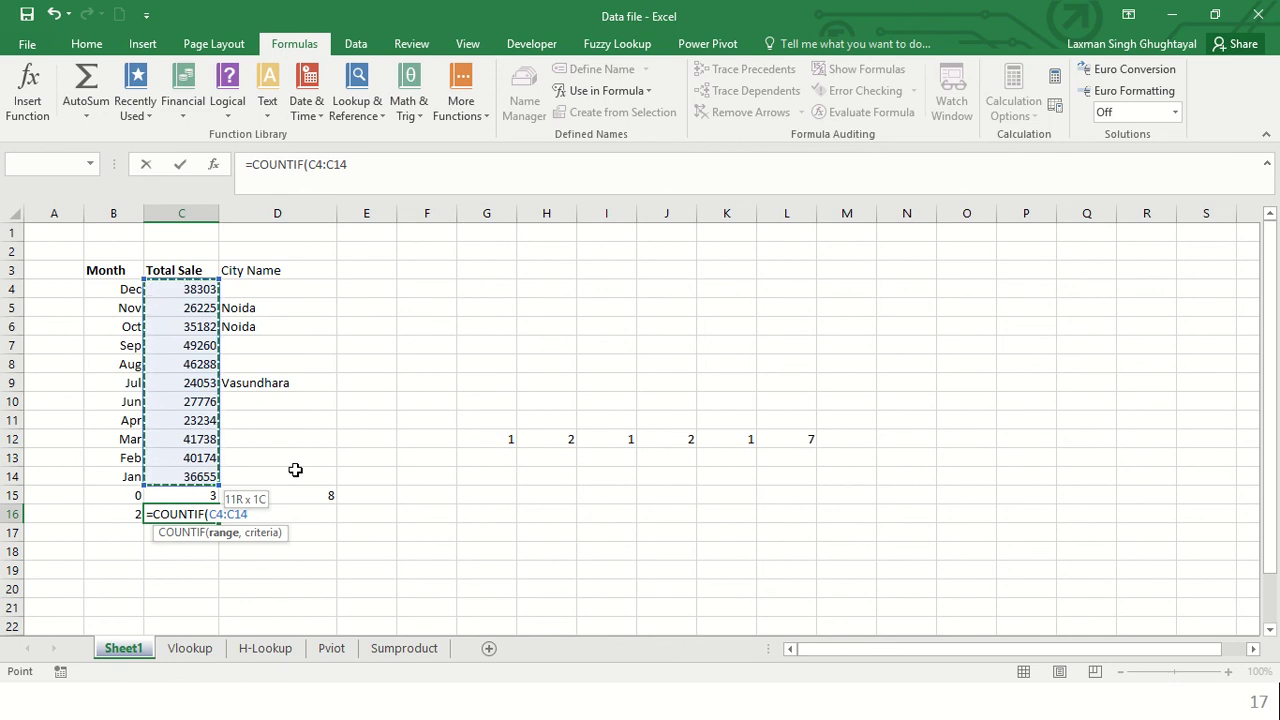
key("Left")
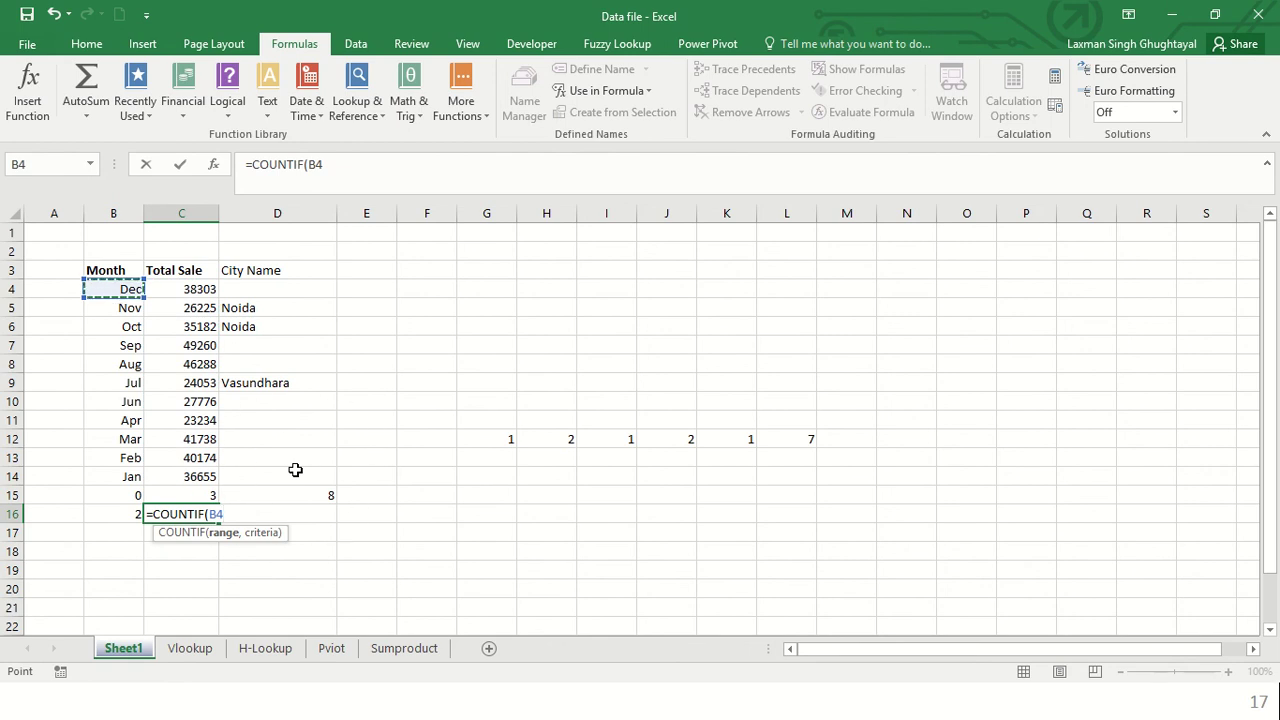
key("ctrl+shift+Down")
key("shift+Up")
key("shift+Up")
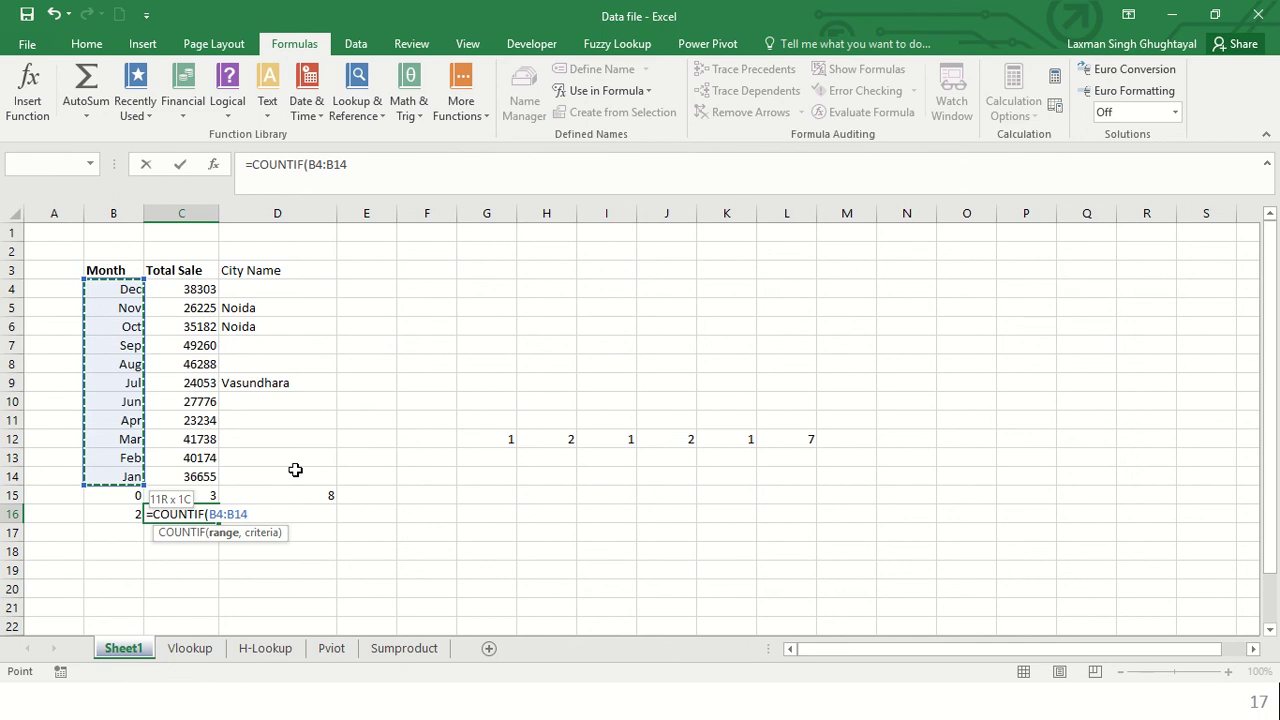
Set the COUNTIF range to D4:D14 with criterion "Vasundhara", returning 1
key("Right")
key("Right")
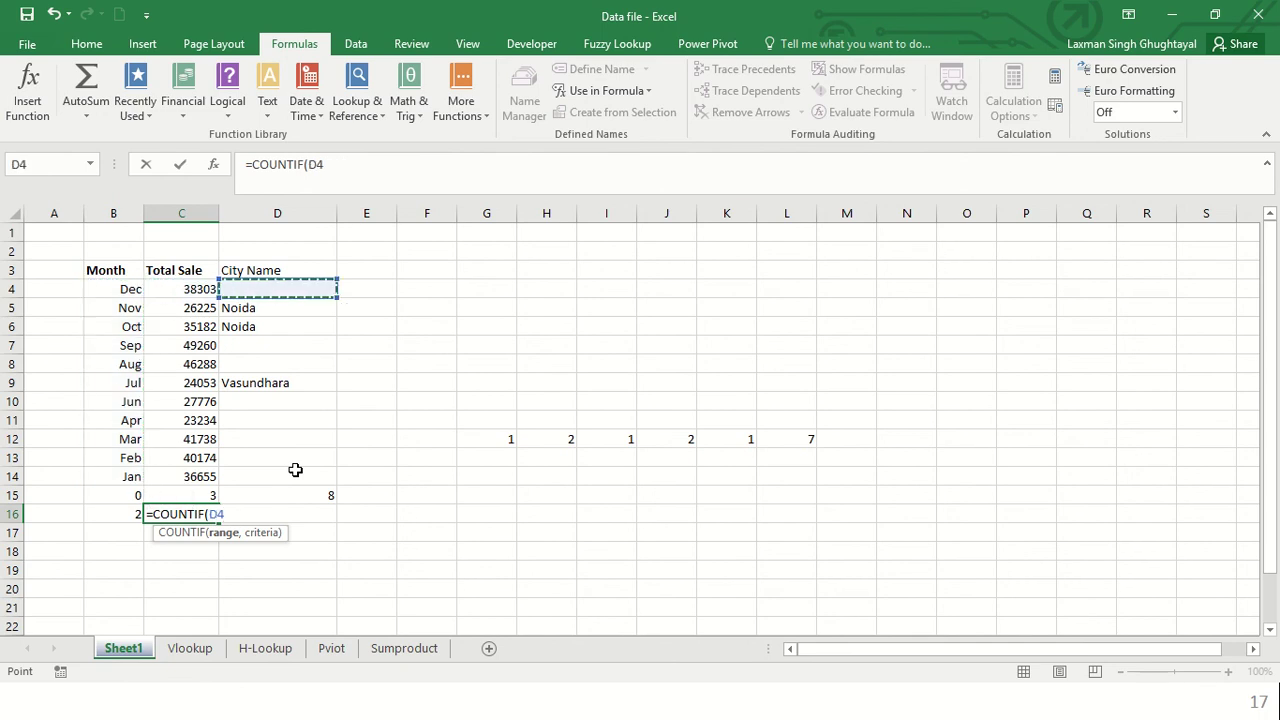
key("shift+Down")
key("shift+Down")
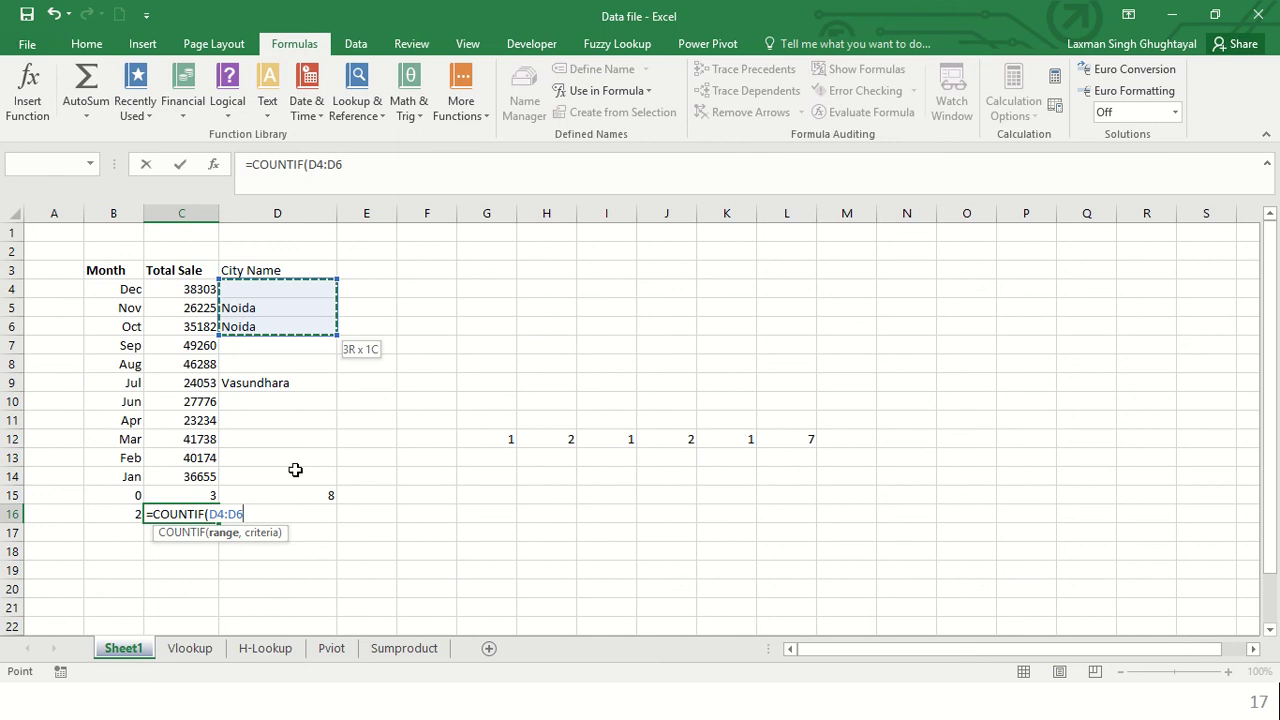
key("shift+Down")
key("shift+Down")
key("shift+Down")
key("shift+Up")
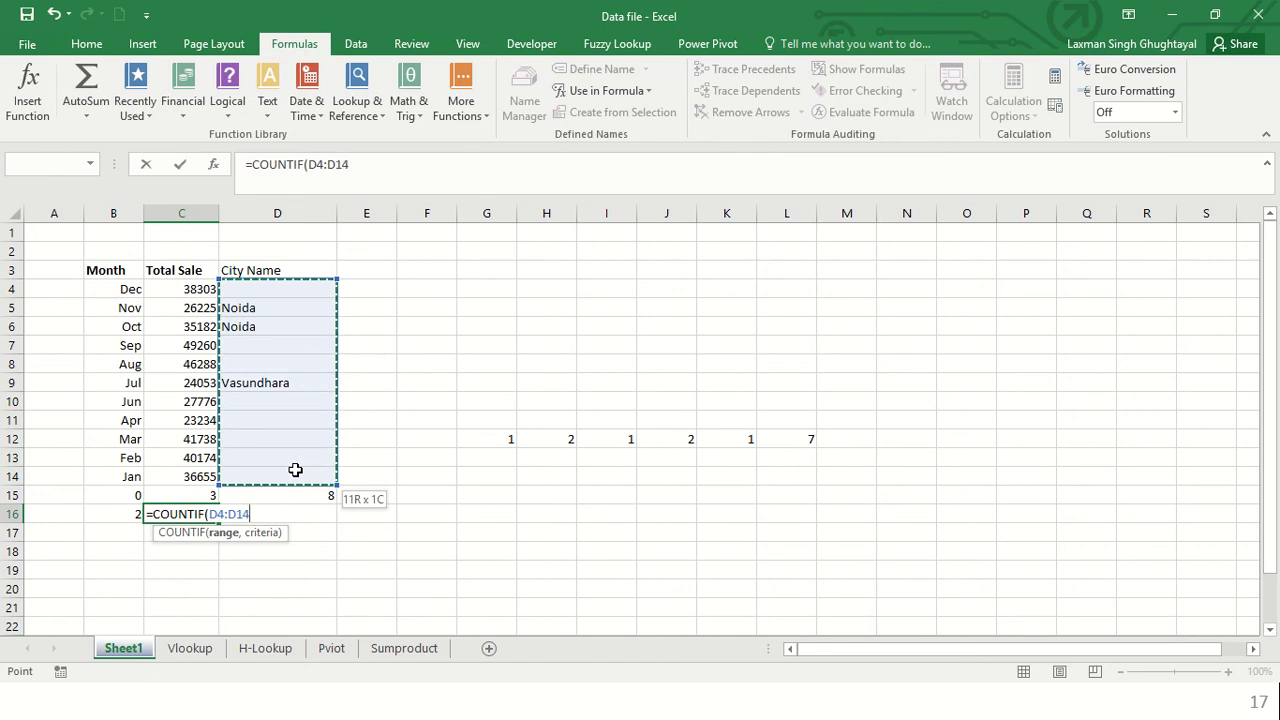
type(",")
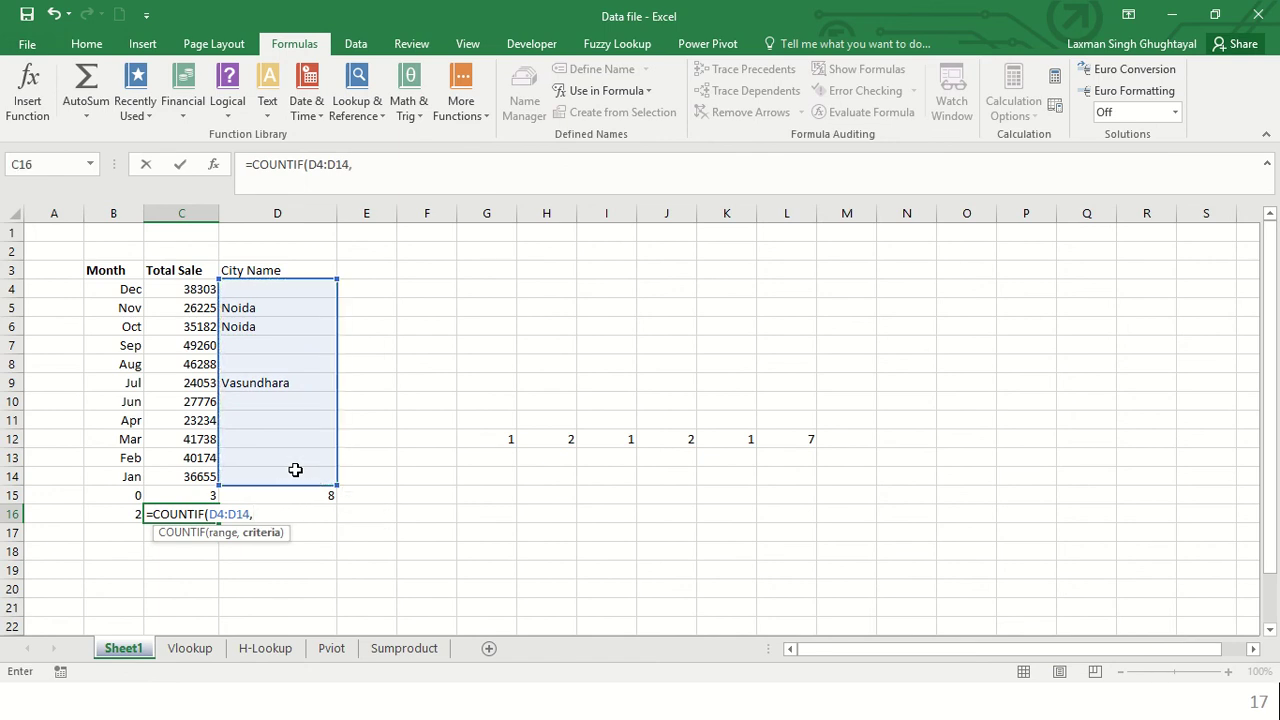
type("\"V")
type("asund")
type("hara")
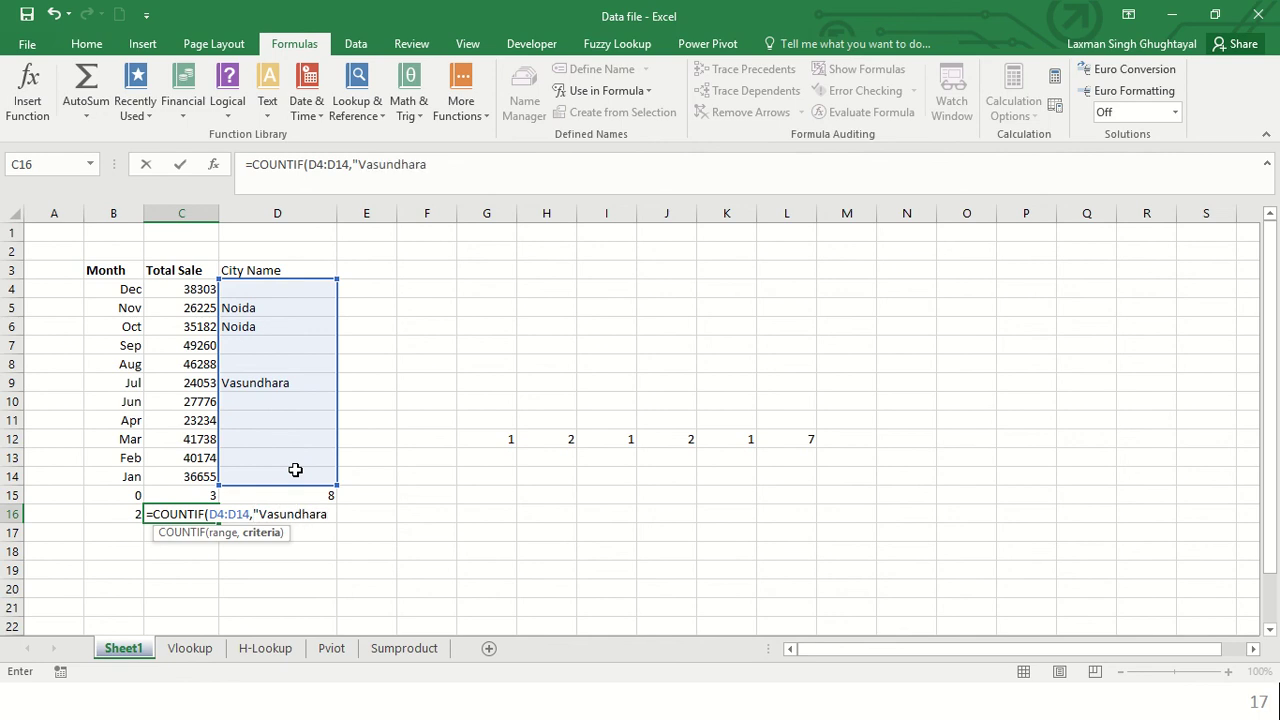
type("\")")
key("Return")
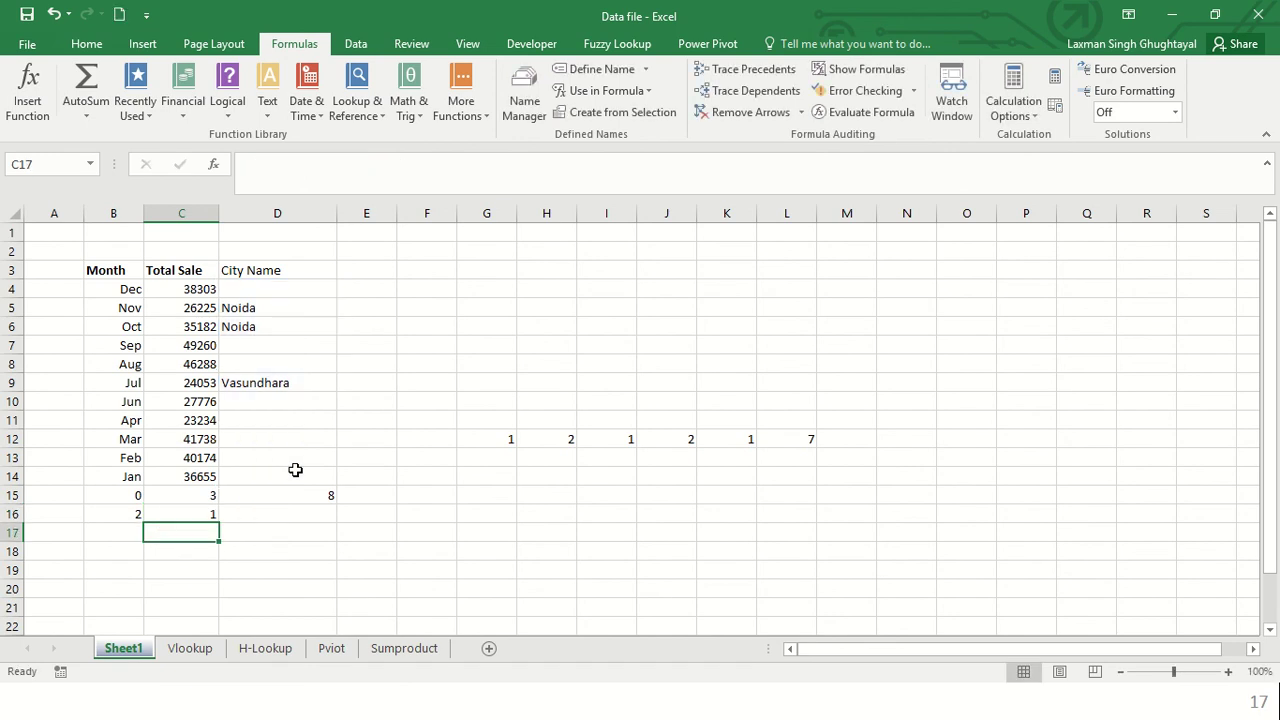
key("Up")
key("Up")
key("Up")
key("Up")
key("Up")
key("Up")
key("Up")
key("Up")
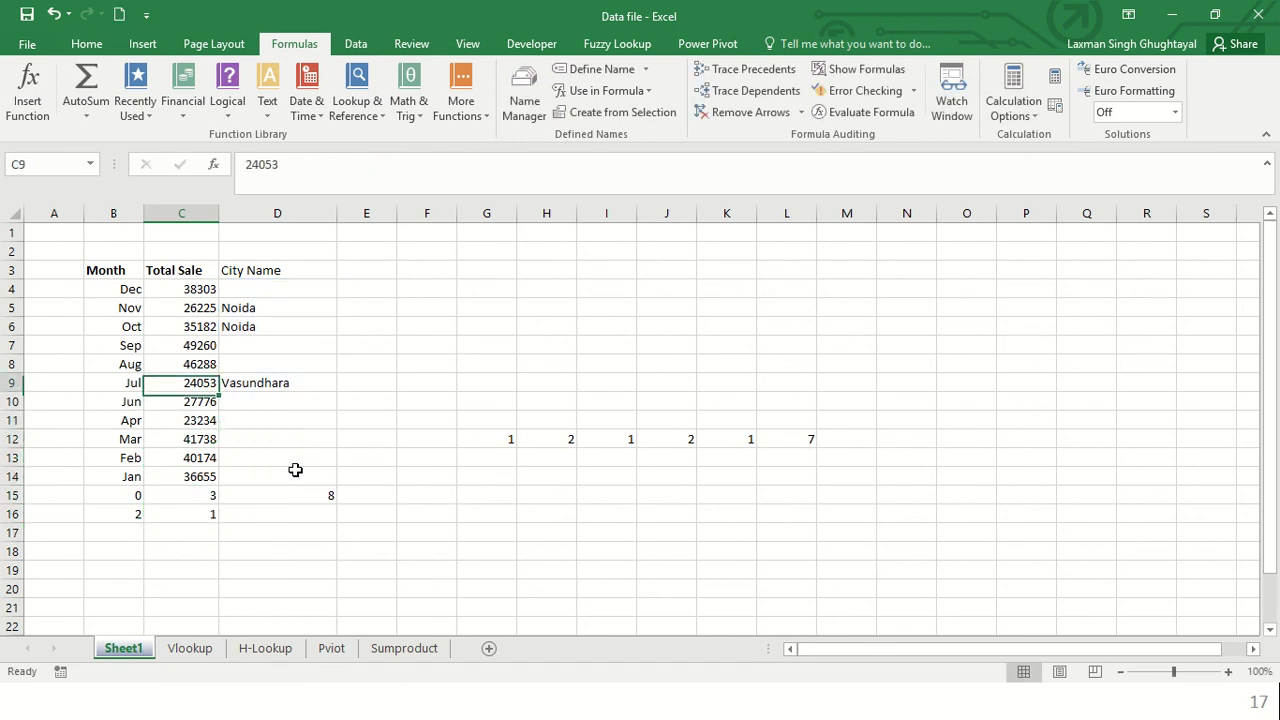
key("Right")
key("Up")
key("Up")
key("Up")
key("Up")
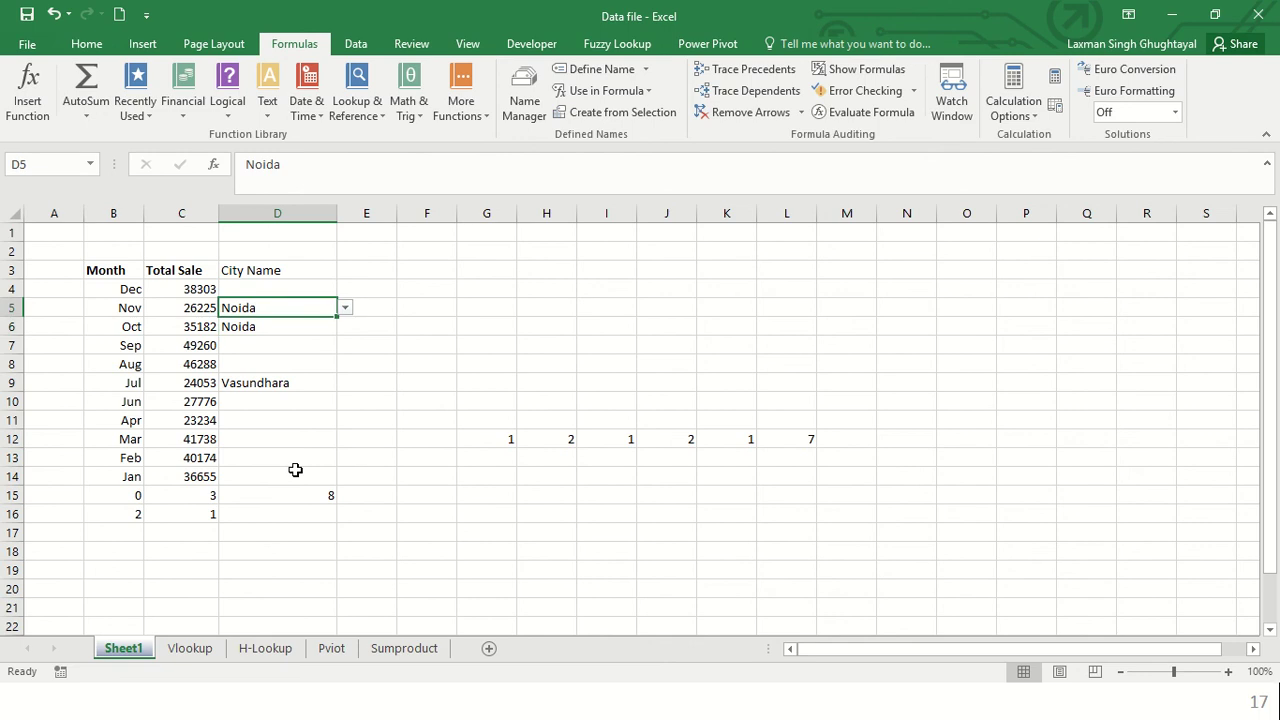
key("Down")
key("Down")
key("Down")
key("Down")
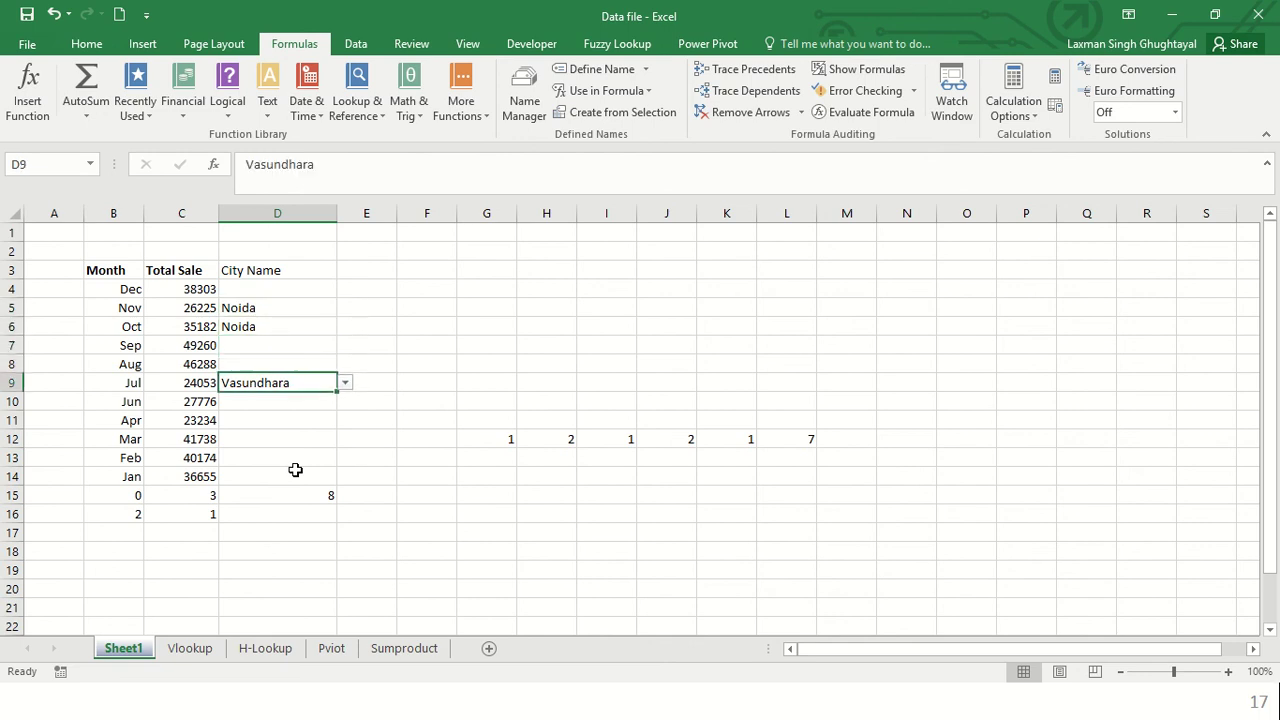
key("Down")
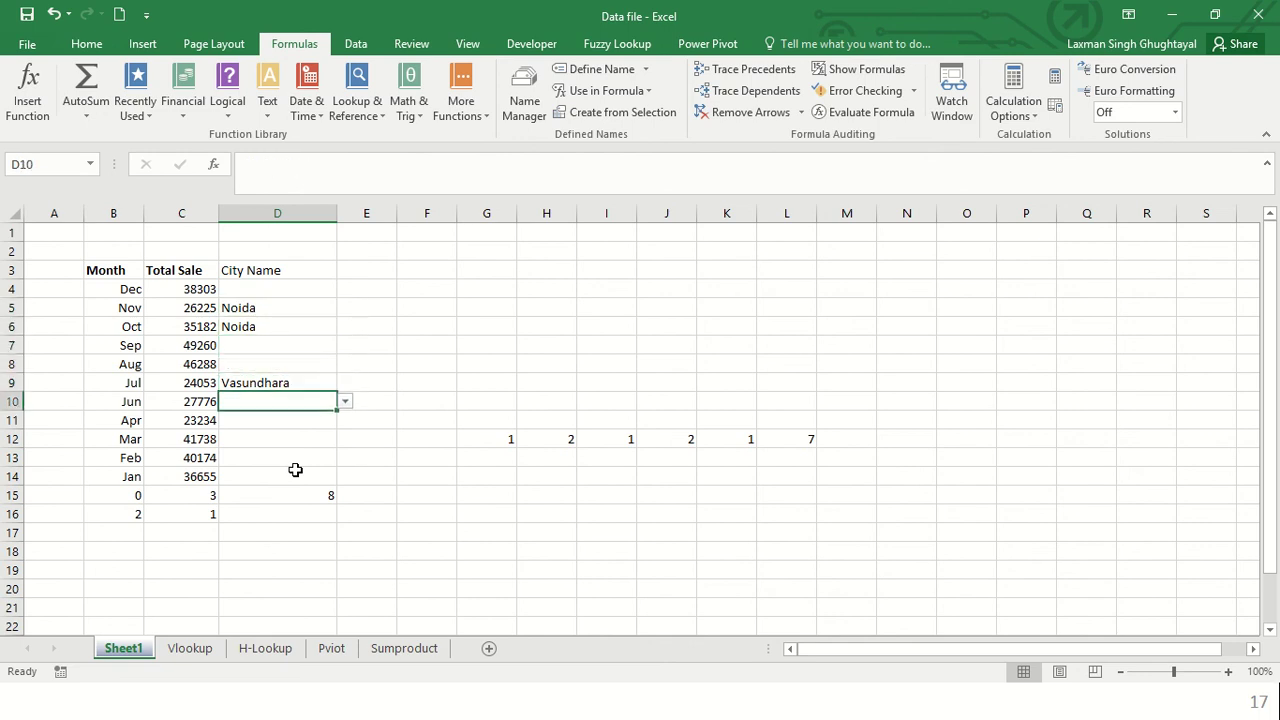
type("Noida")
key("Return")
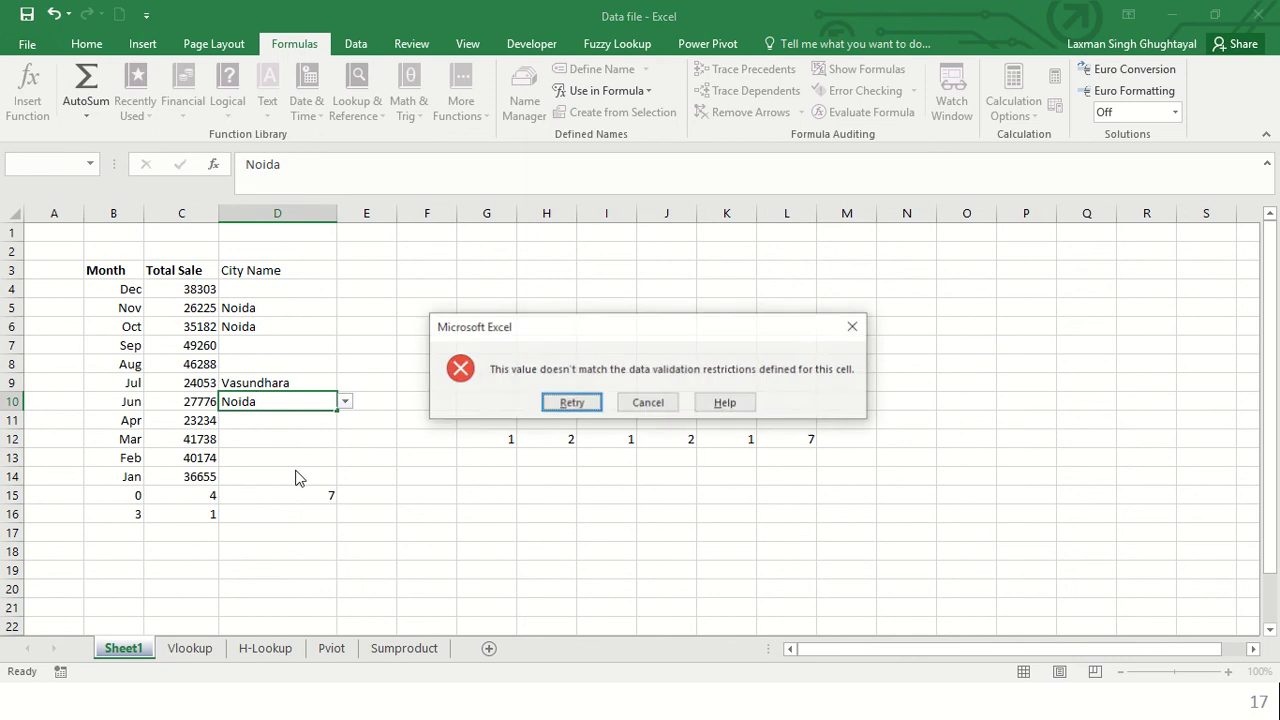
key("Return")
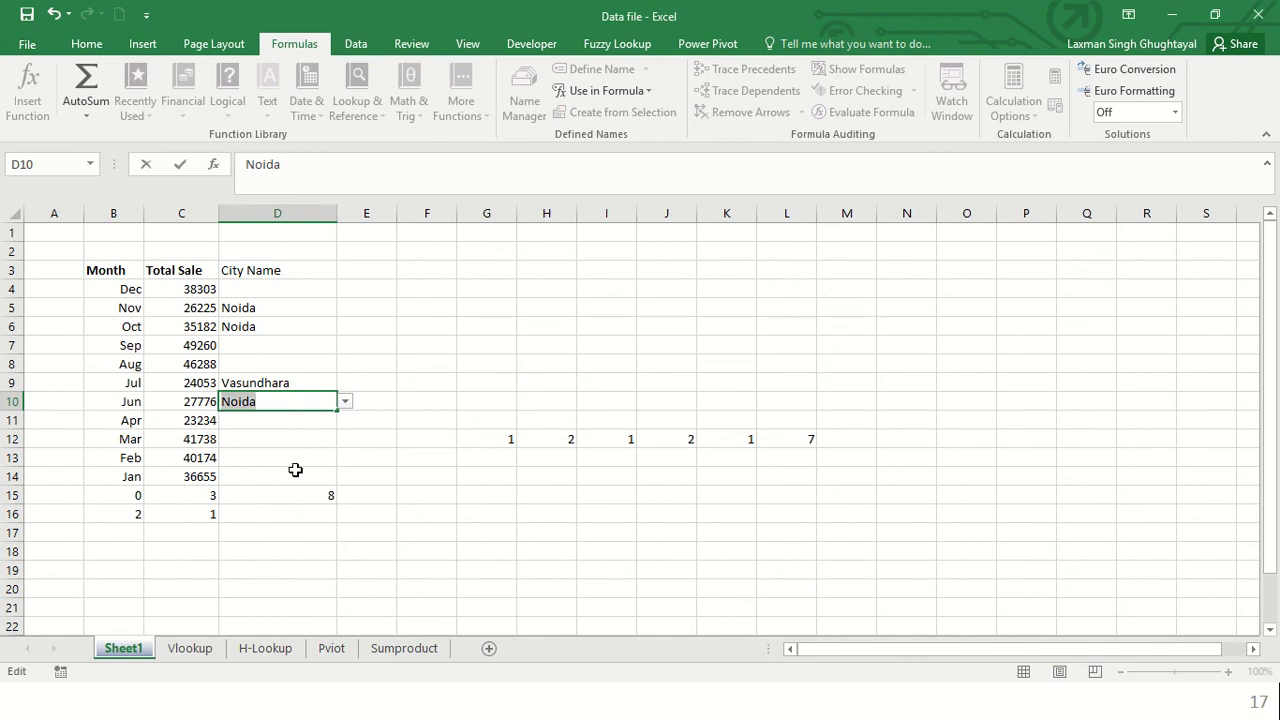
key("Escape")
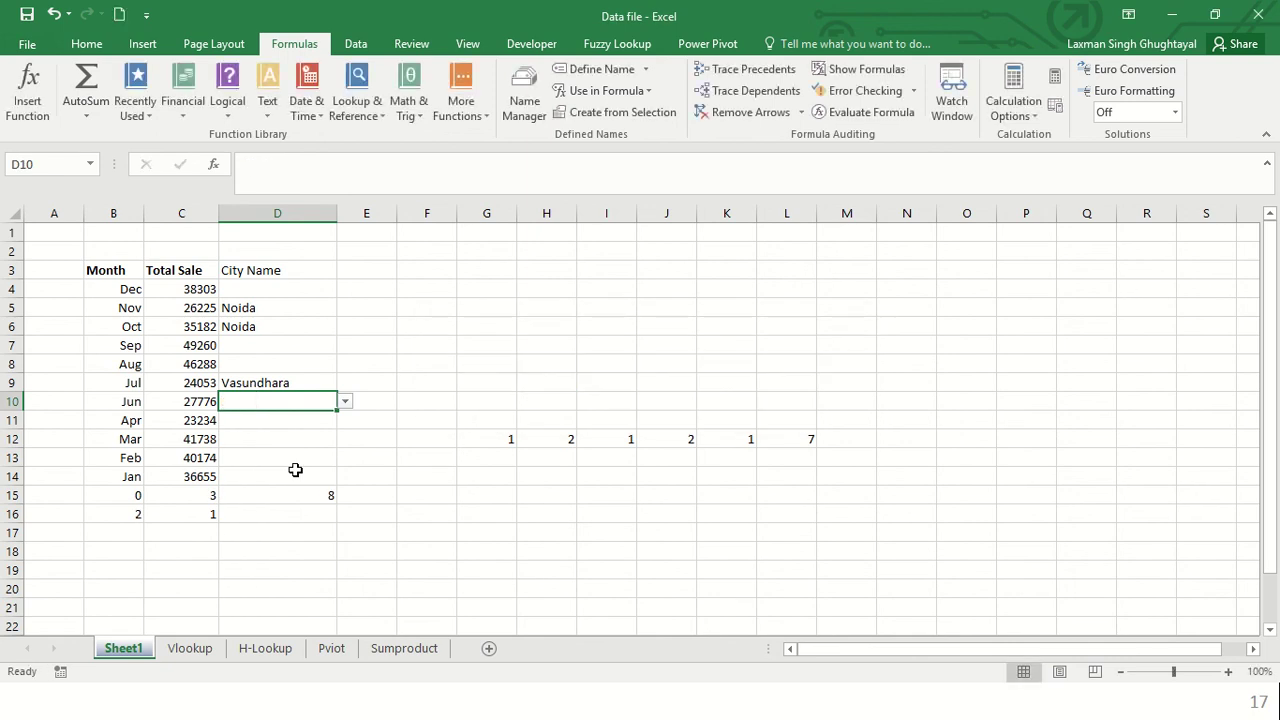
key("Up")
key("Up")
key("Up")
key("Up")
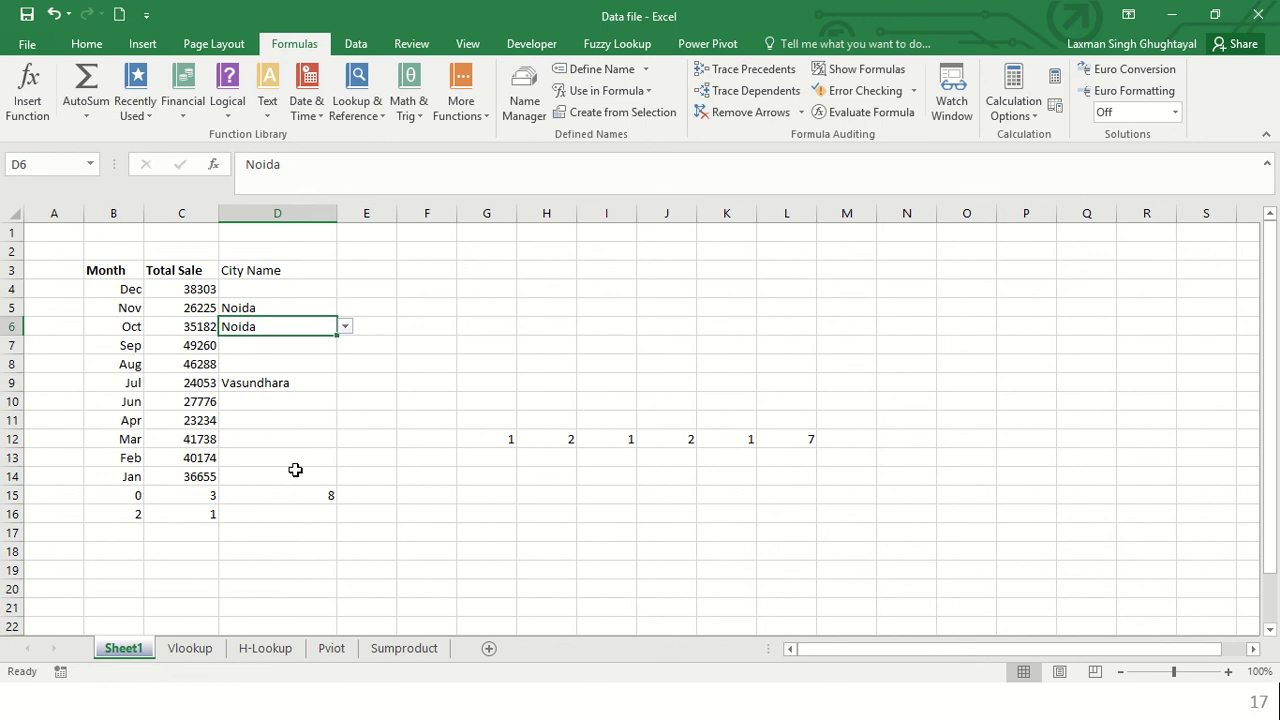
key("Up")
key("Up")
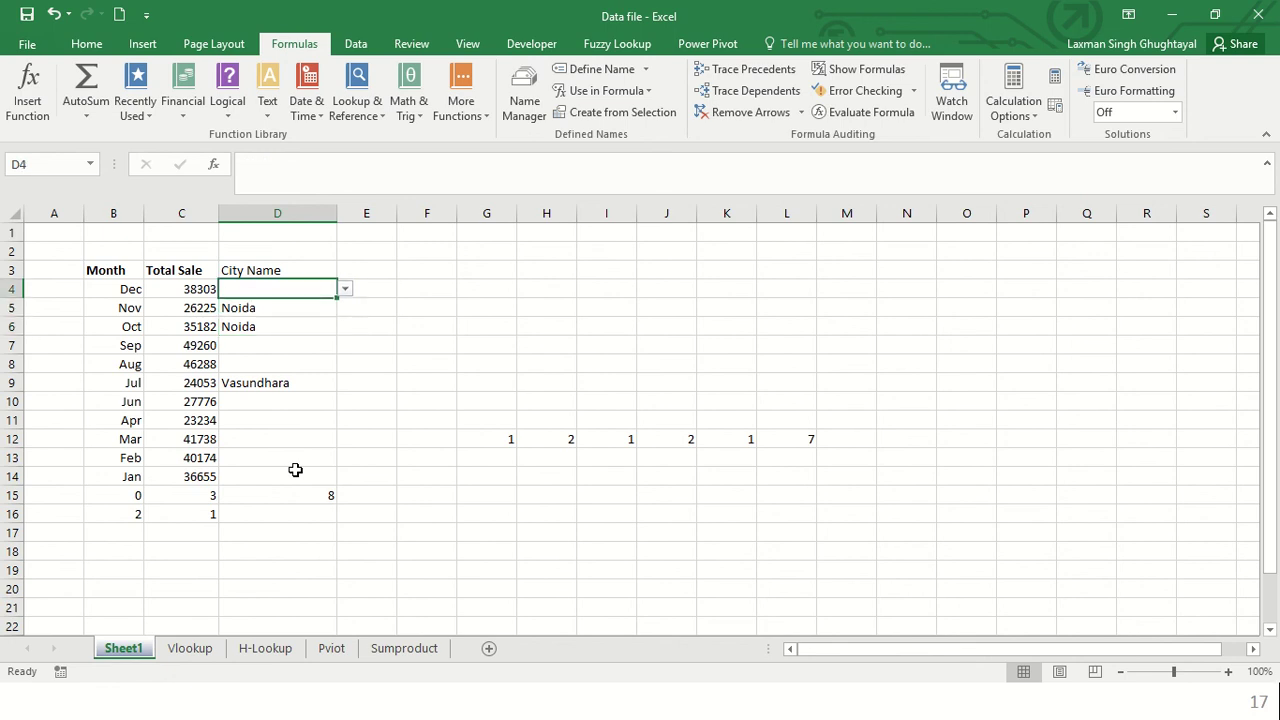
key("shift+Down")
key("shift+Down")
key("shift+Down")
key("shift+Down")
key("shift+Down")
key("shift+Down")
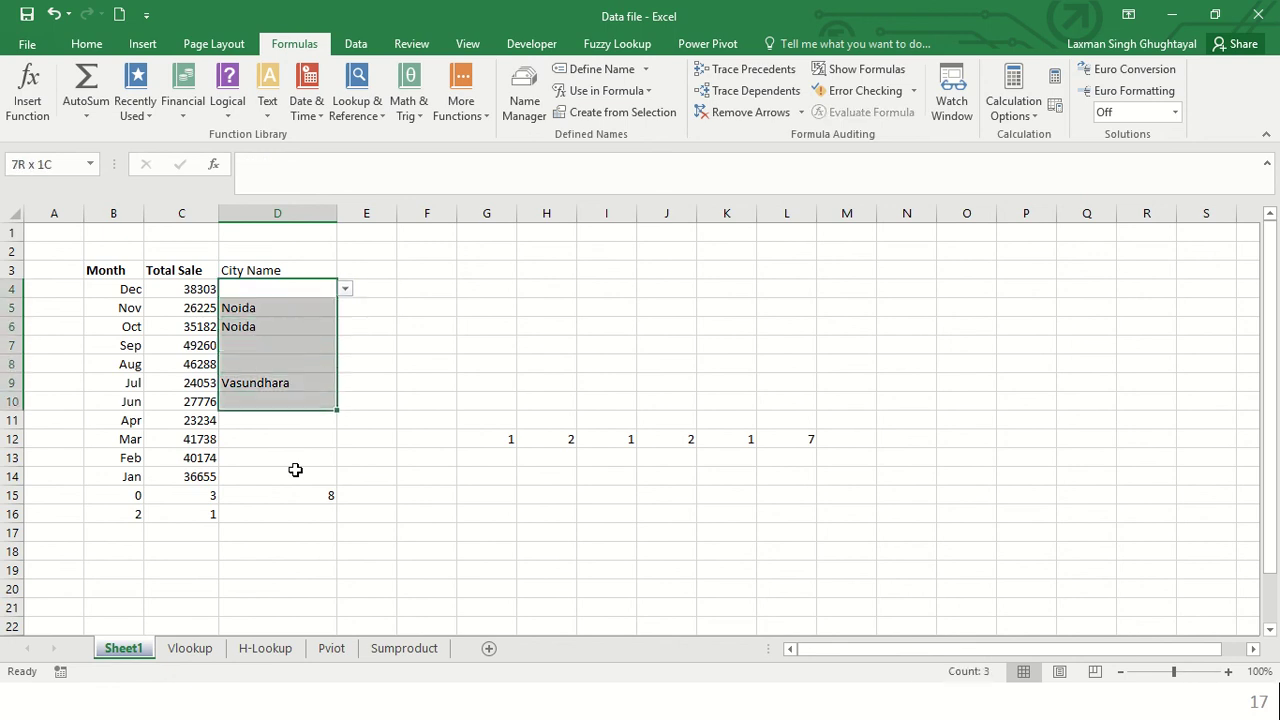
key("shift+Down")
key("shift+Down")
key("shift+Down")
key("shift+Down")
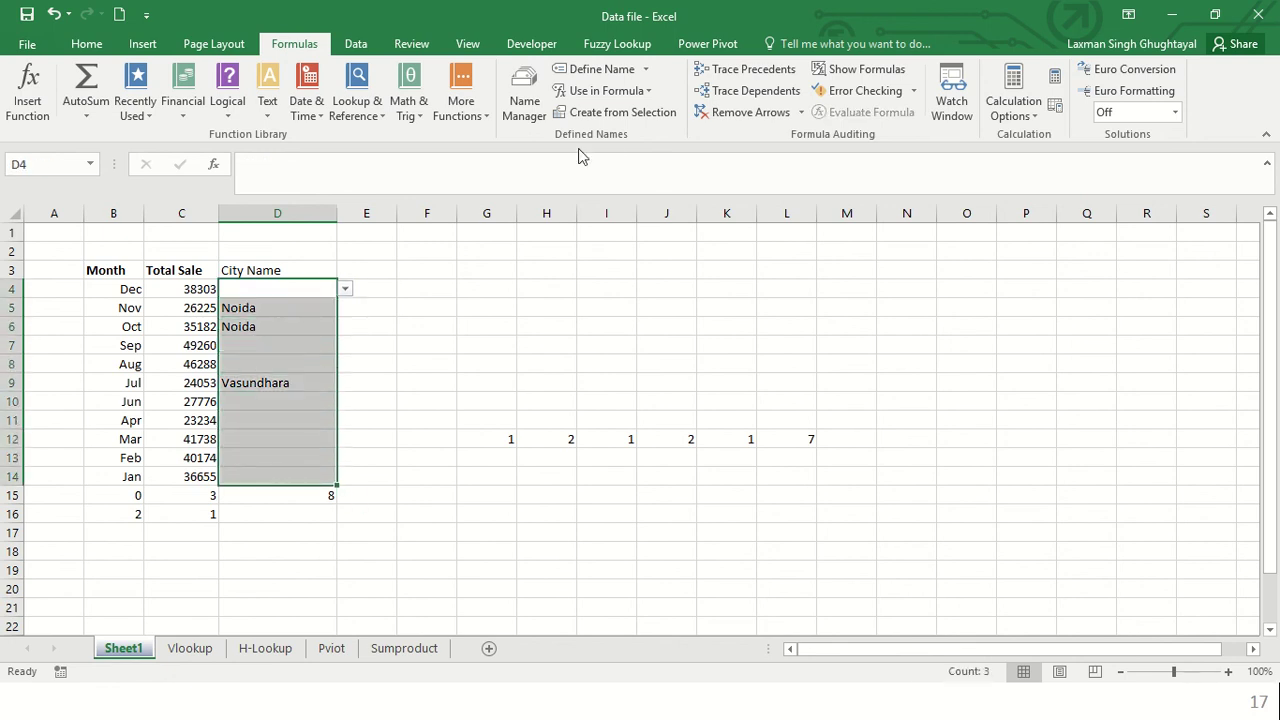
Change the data validation on D4:D14 from a list to Any value
left_click(368, 43)
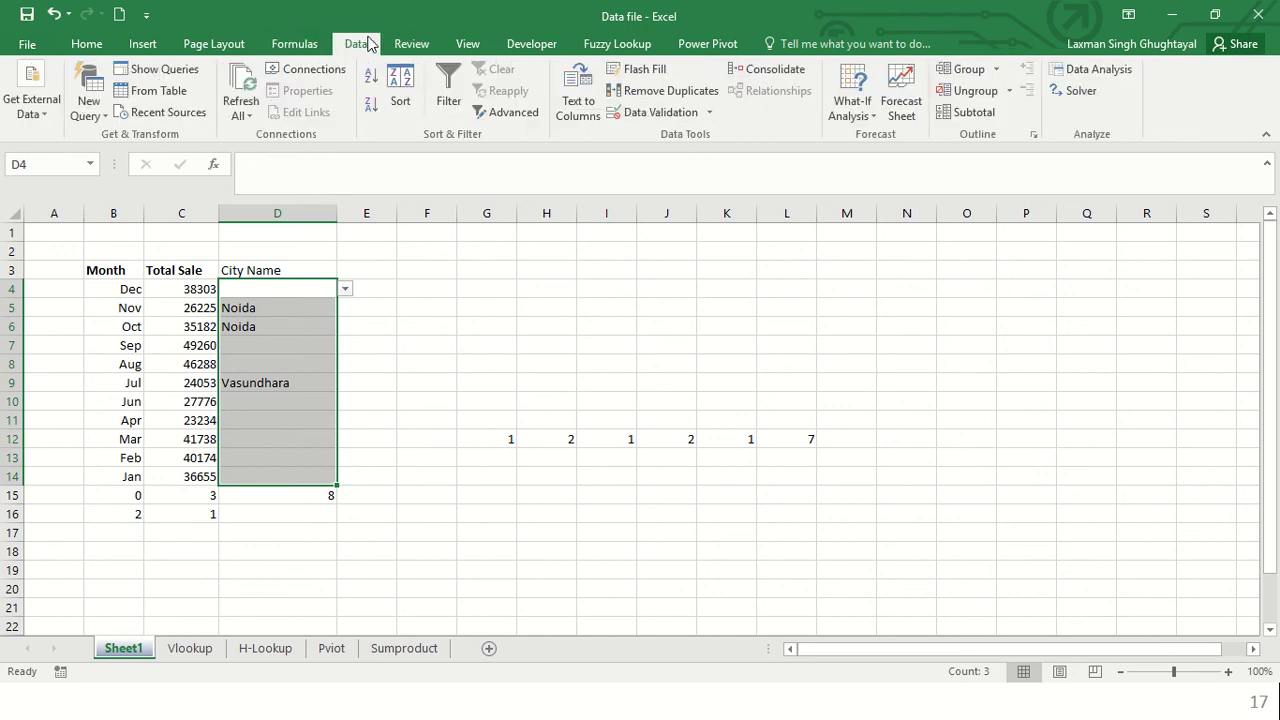
left_click(666, 113)
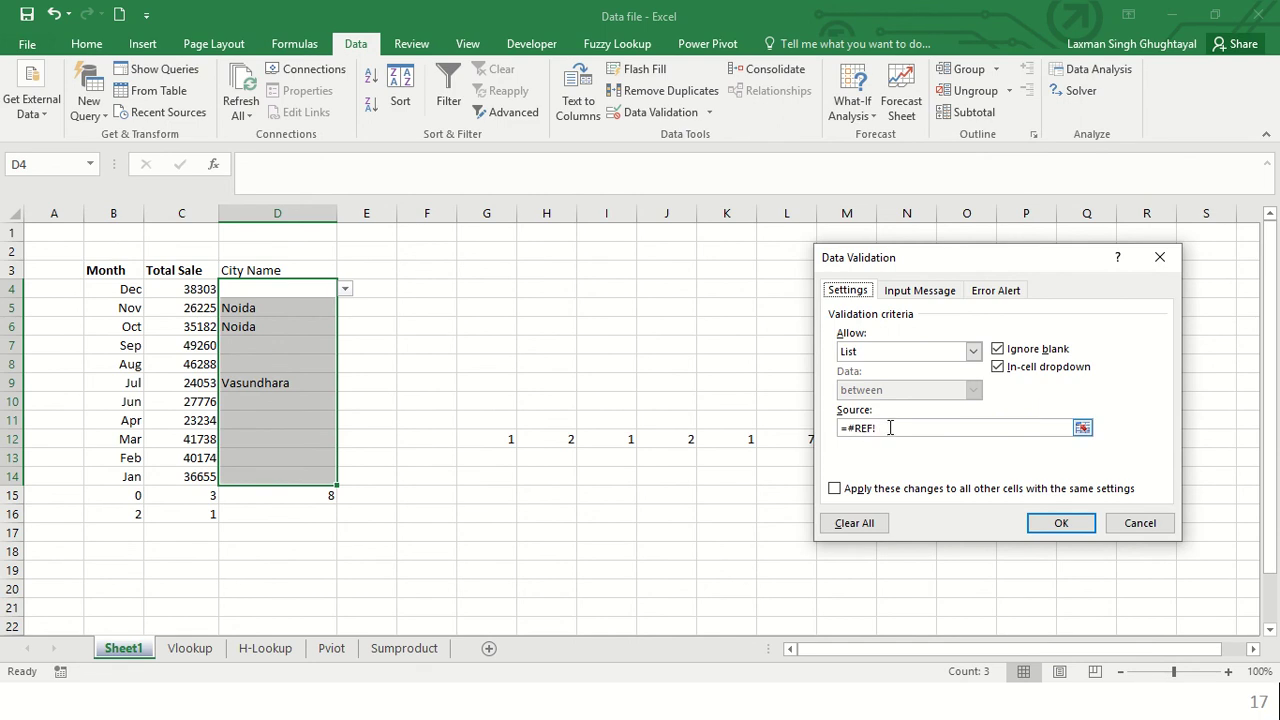
left_click(973, 351)
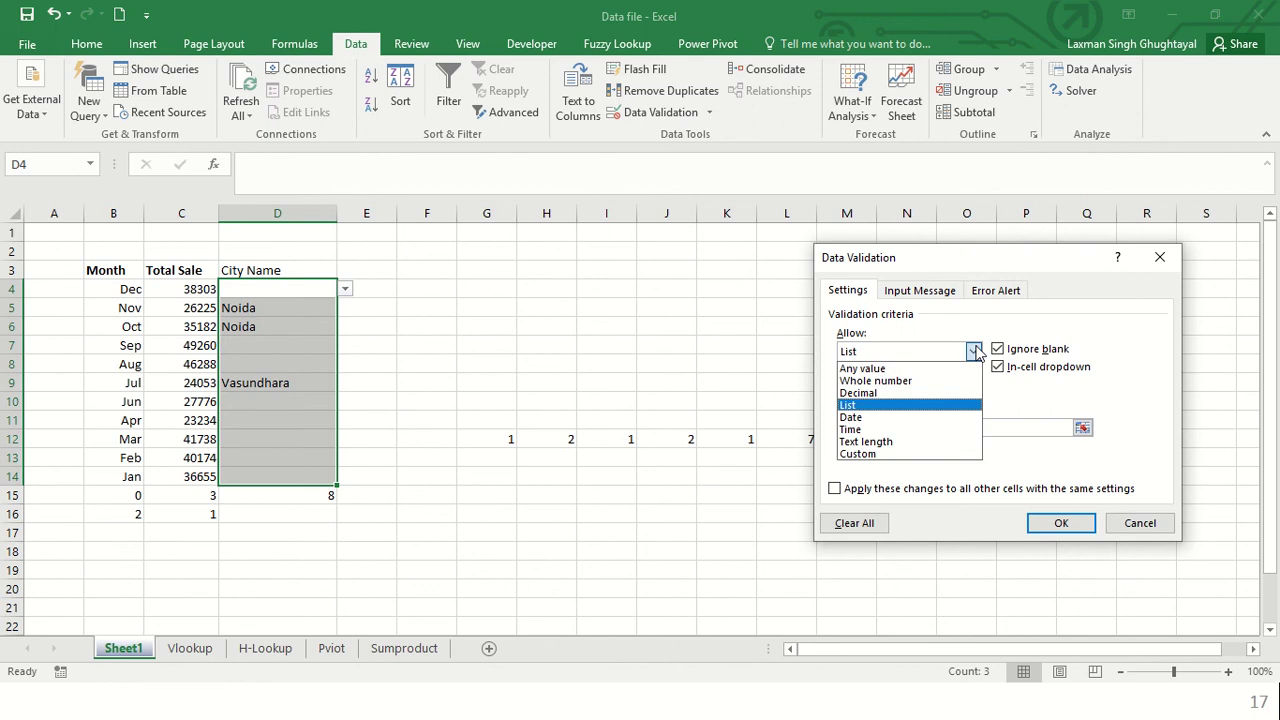
left_click(895, 369)
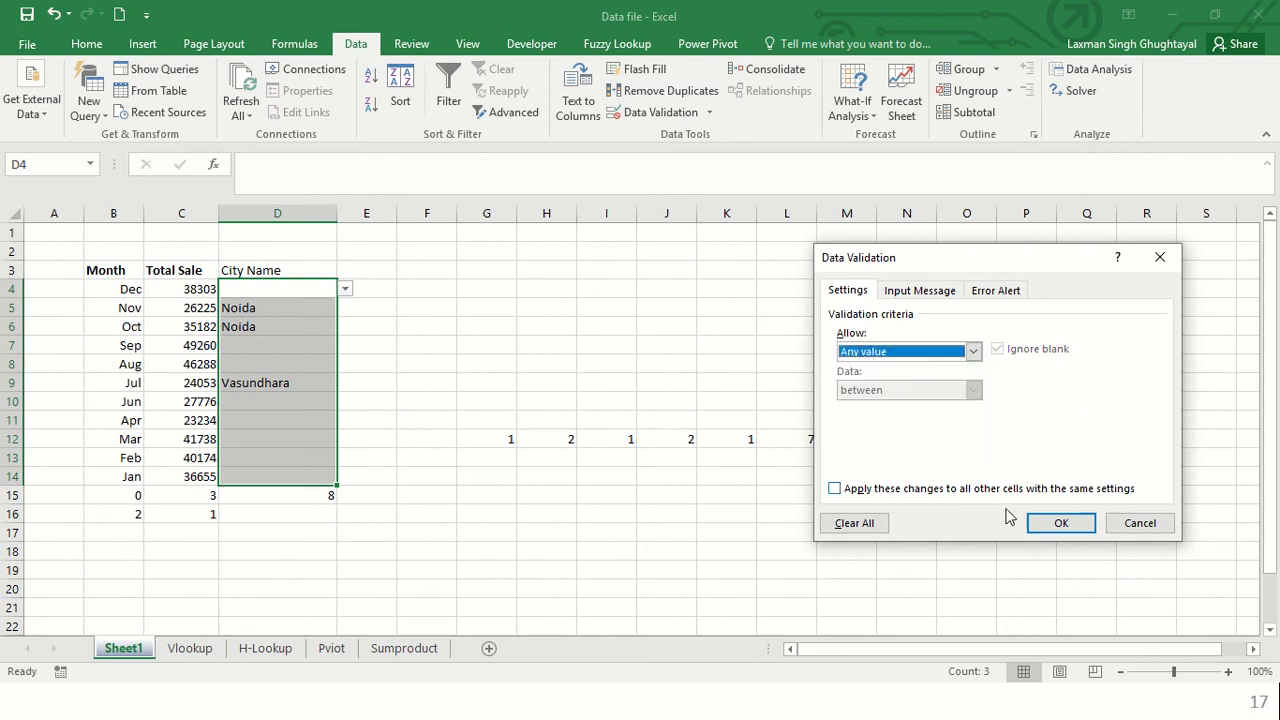
left_click(1052, 537)
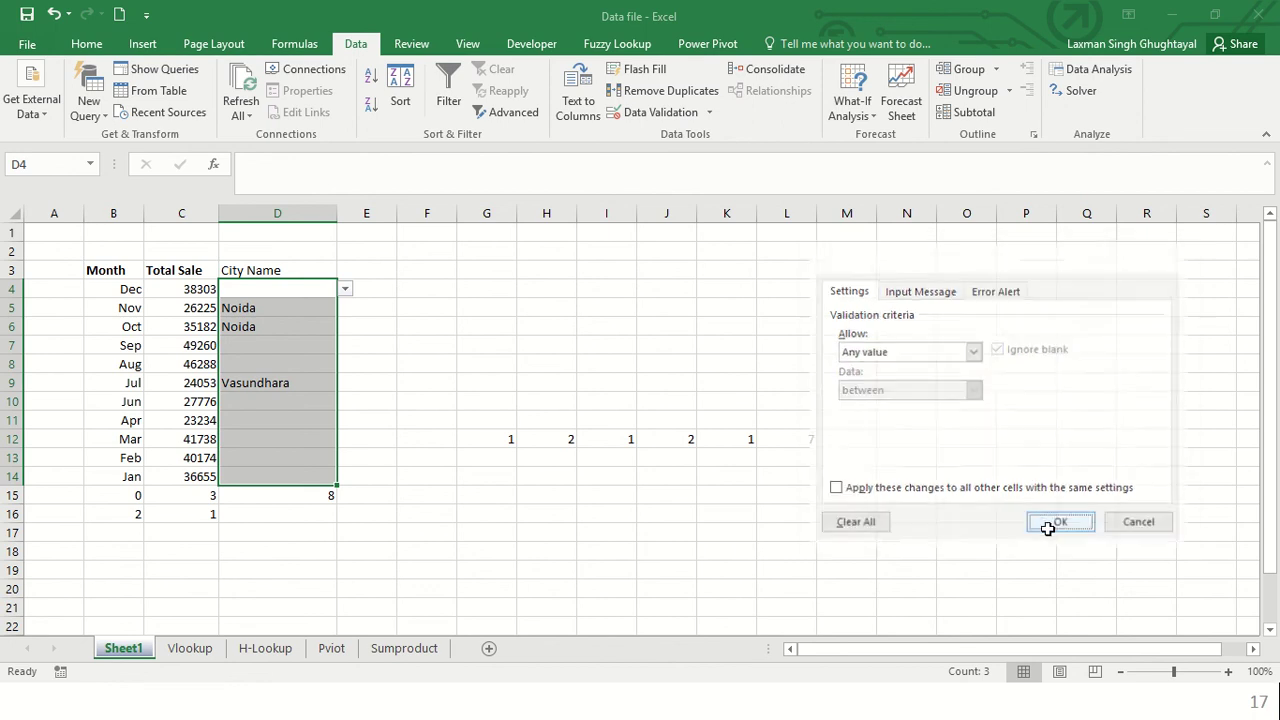
Enter Noida in D7 and D8, and Vasundhara in the following empty city cells
left_click(297, 345)
type("n")
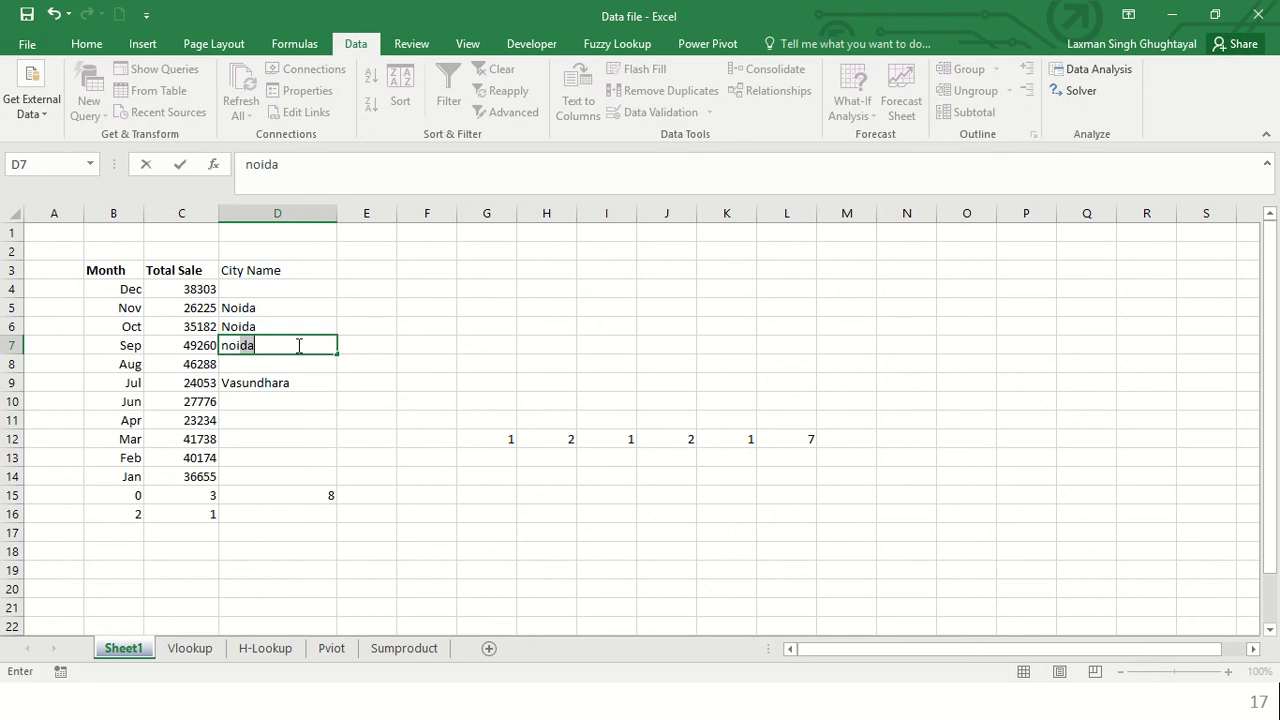
key("BackSpace")
key("BackSpace")
type("N")
key("Return")
type("Noida")
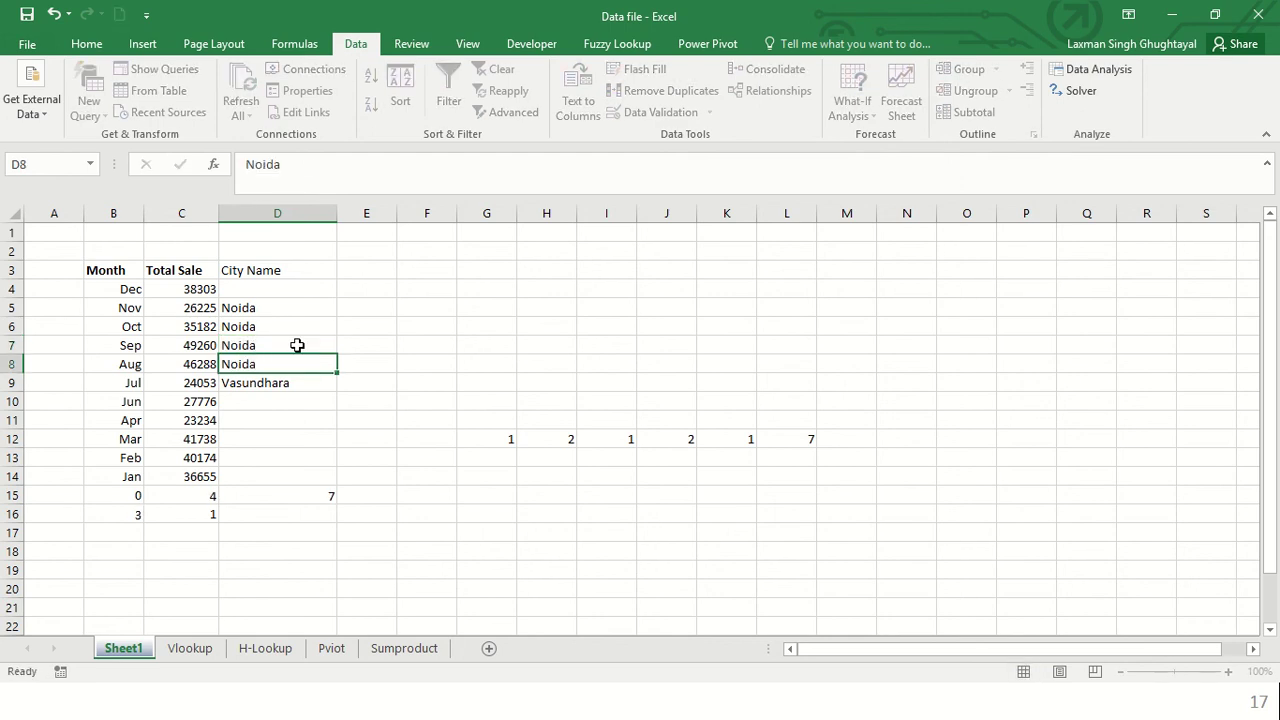
key("Return")
key("Return")
type("v")
key("Return")
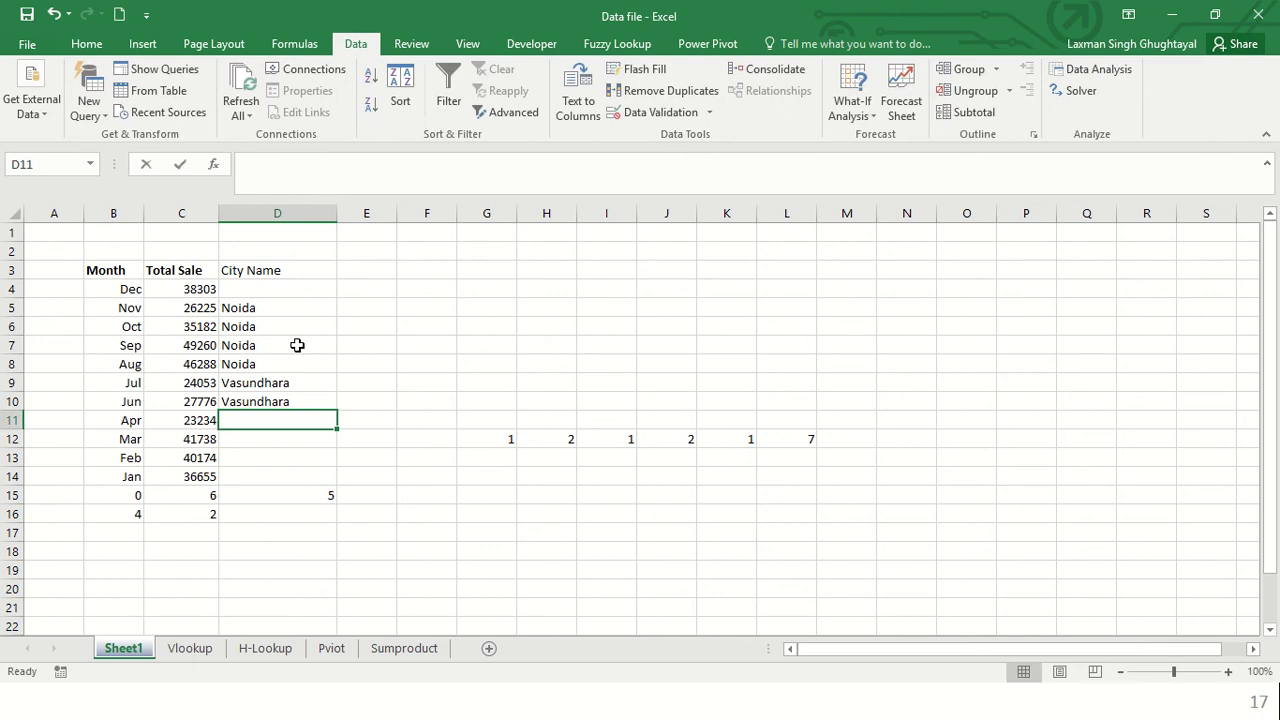
type("v")
key("Return")
type("v")
key("Return")
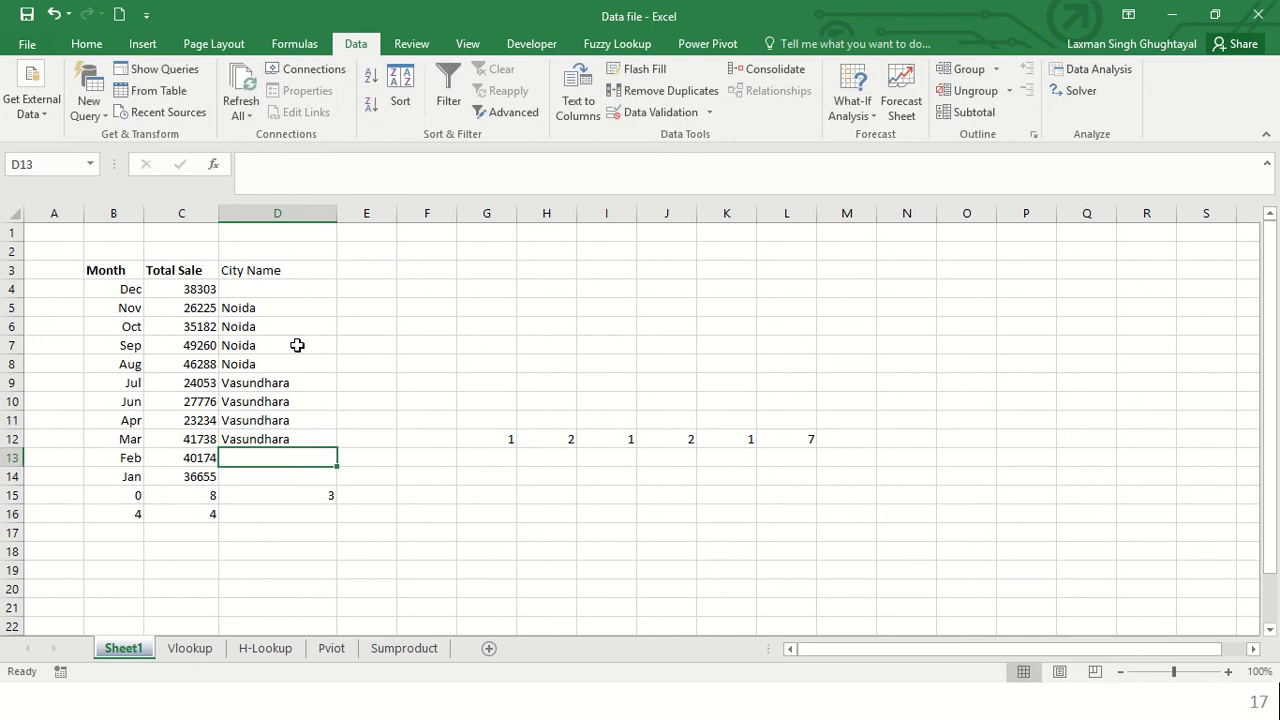
type("v")
key("Return")
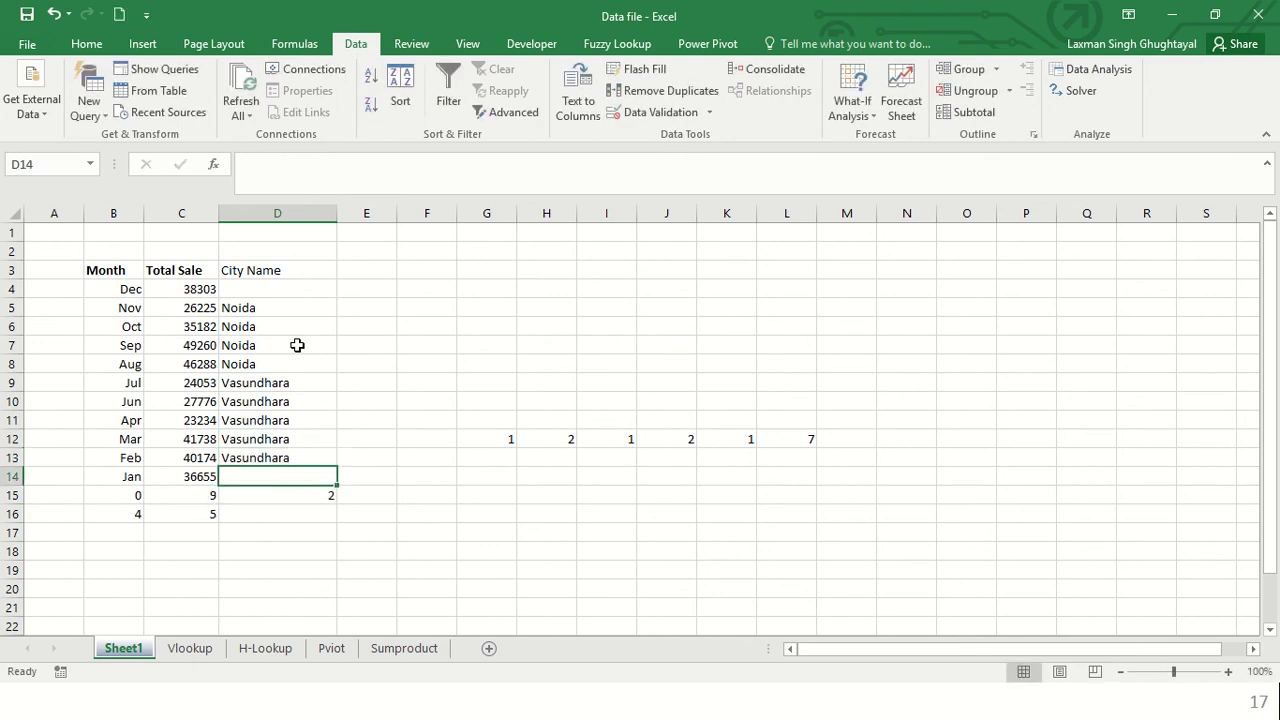
Enter Vasundhara in D4 and check the updated Vasundhara count of 6 in C16
key("Left")
key("Left")
key("Right")
key("Up")
key("Up")
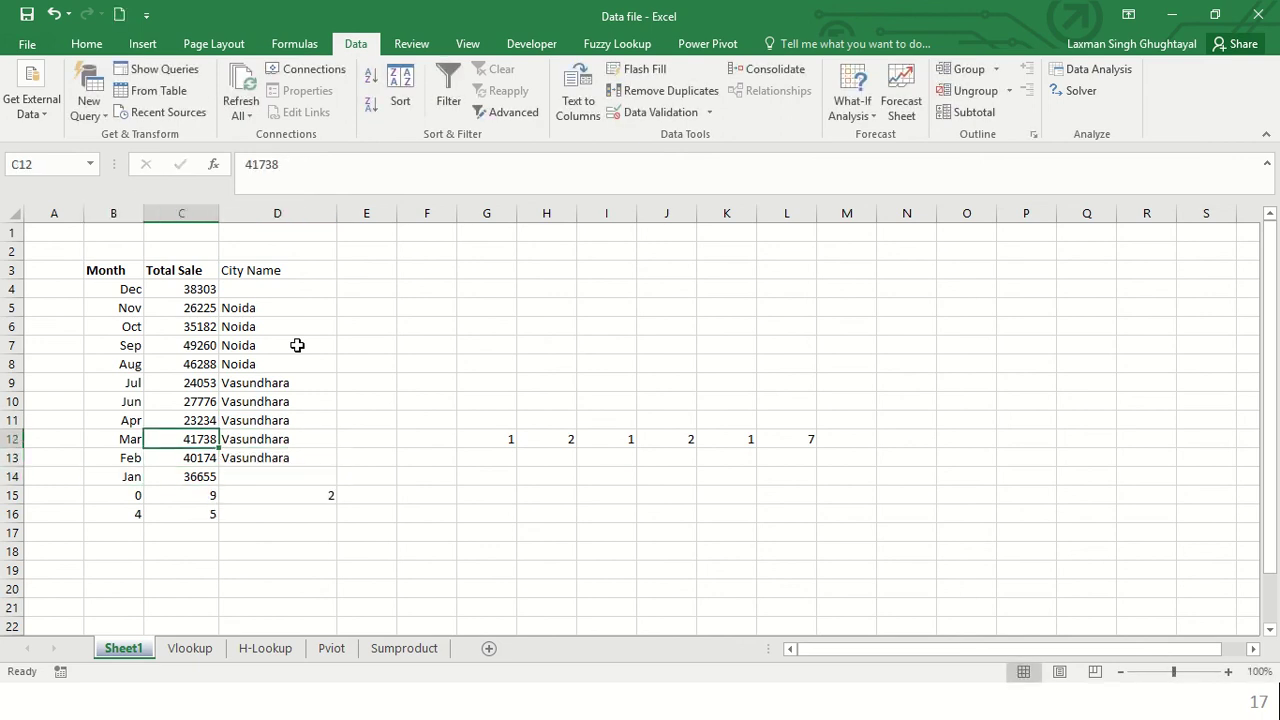
key("ctrl+Up")
key("Right")
key("Down")
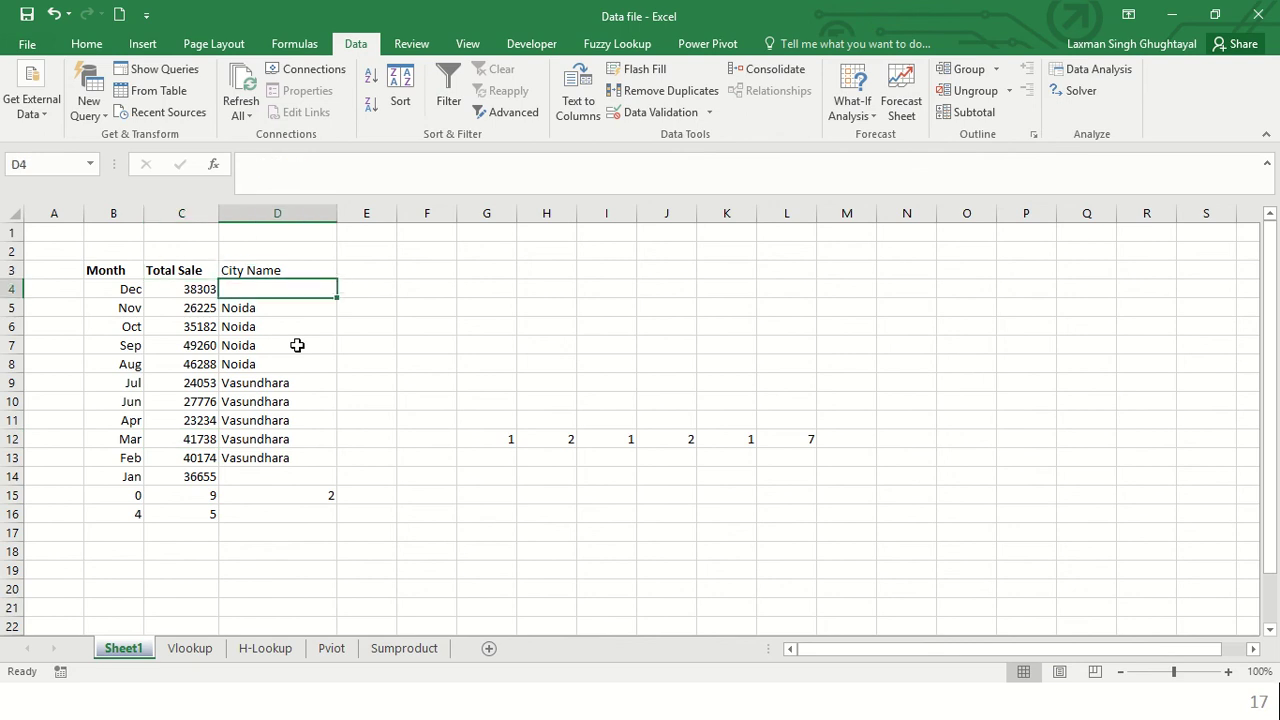
type("v")
key("Return")
key("Down")
key("Down")
key("Left")
key("Down")
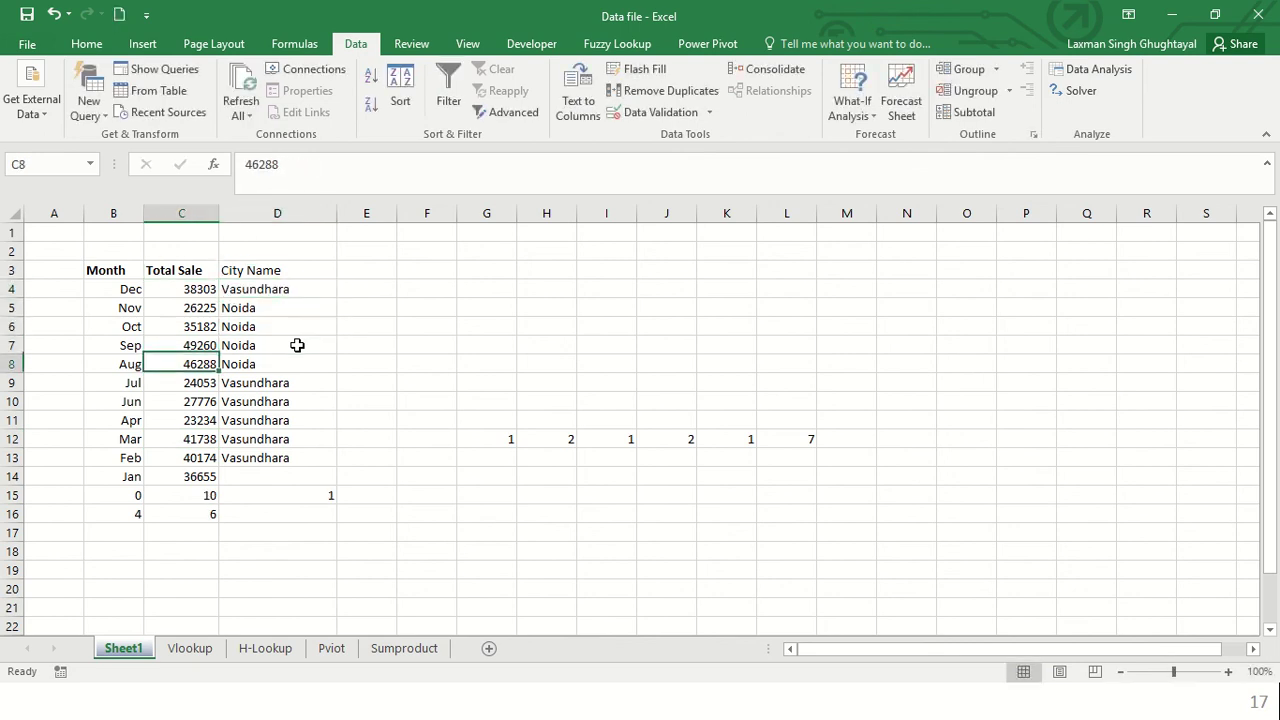
key("Down")
key("Down")
key("Down")
key("Down")
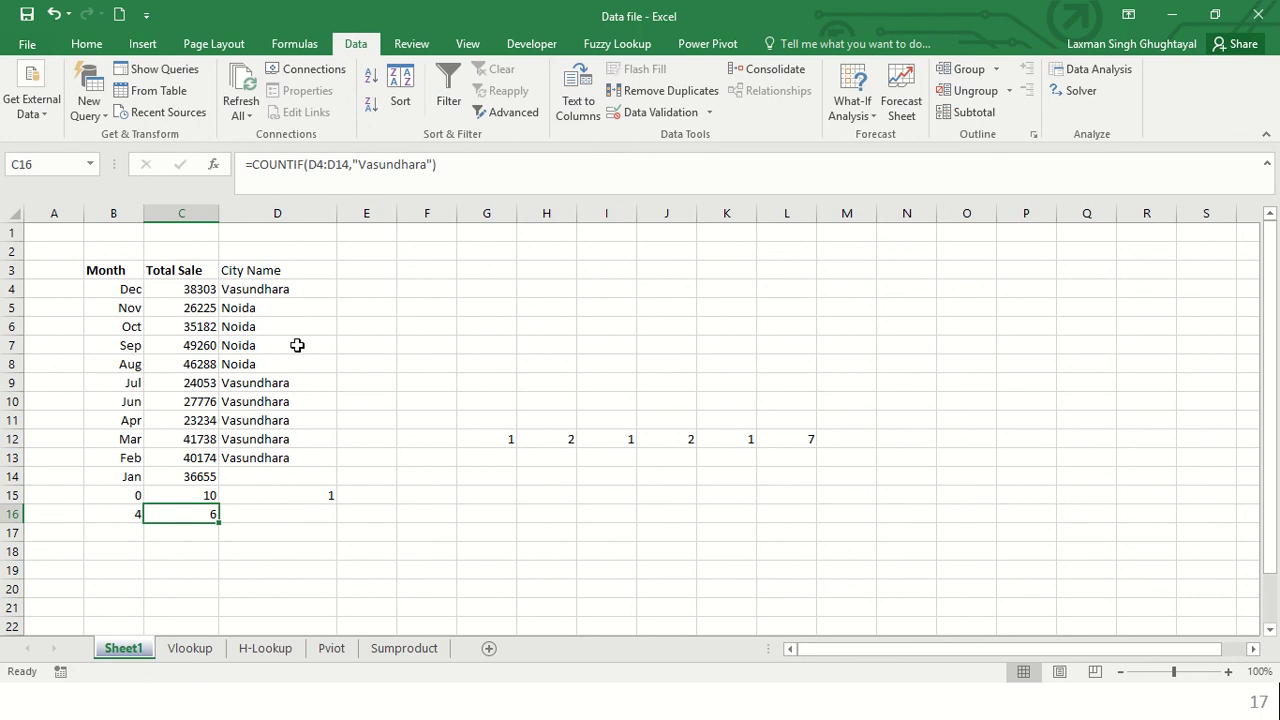
key("Up")
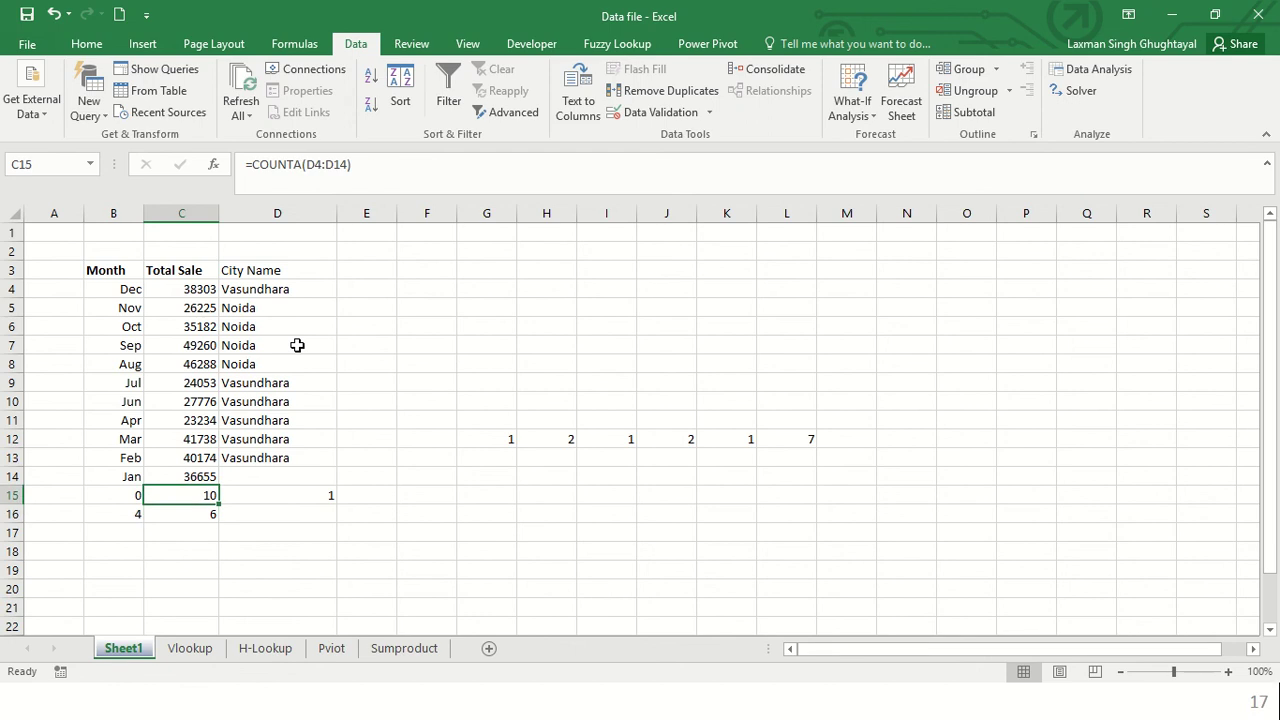
key("Down")
key("Down")
key("Left")
key("Up")
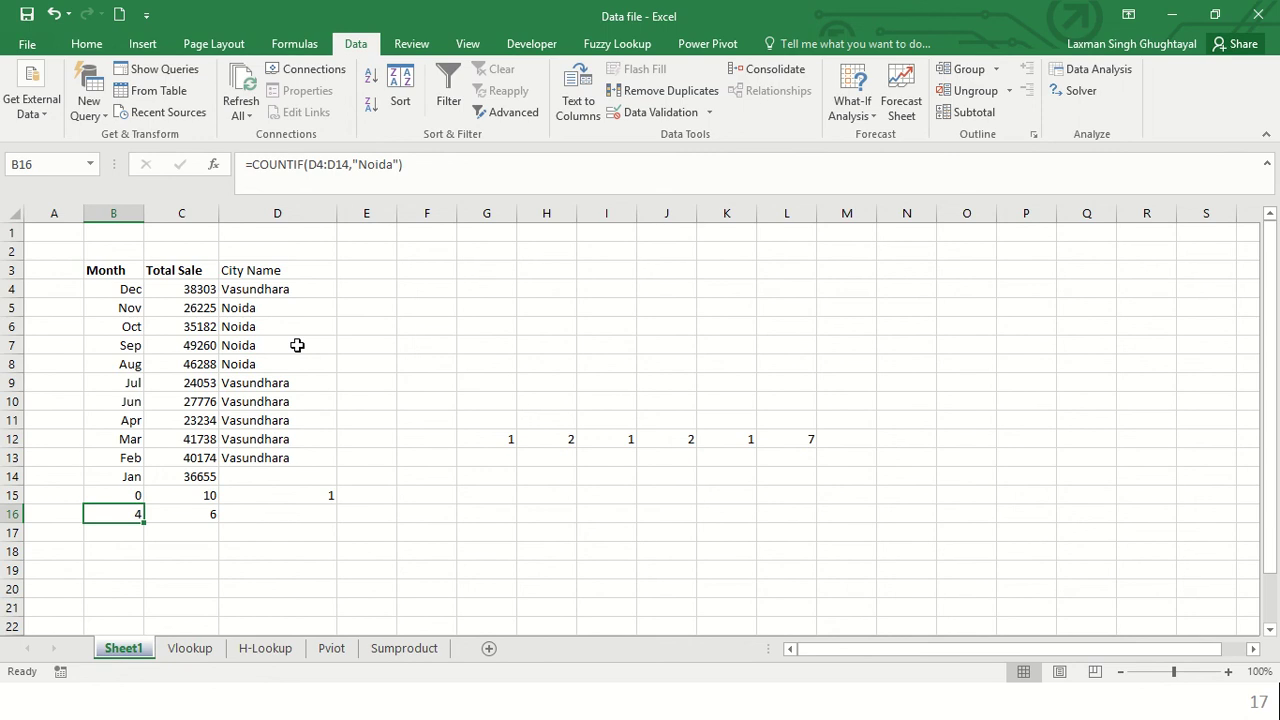
key("Down")
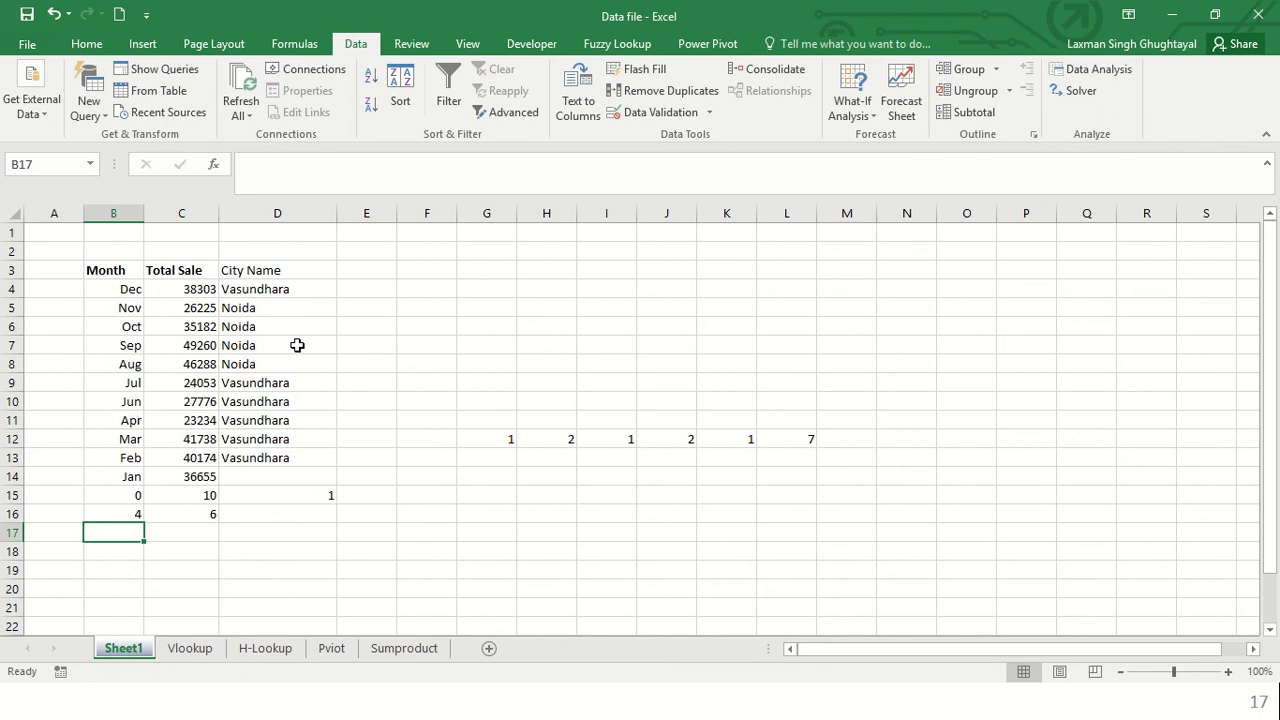
Start a COUNTIFS formula in B17 with criteria range D4:D14 and criterion "Noida"
type("=cou")
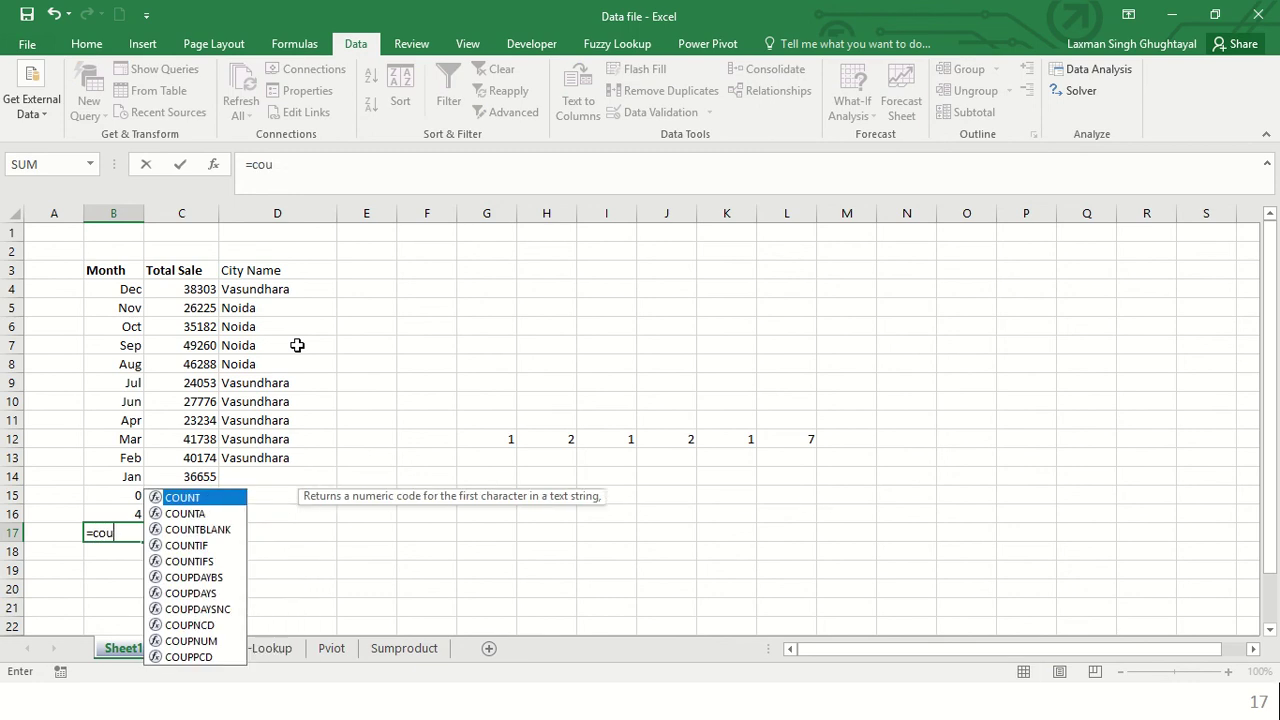
type("ntifs")
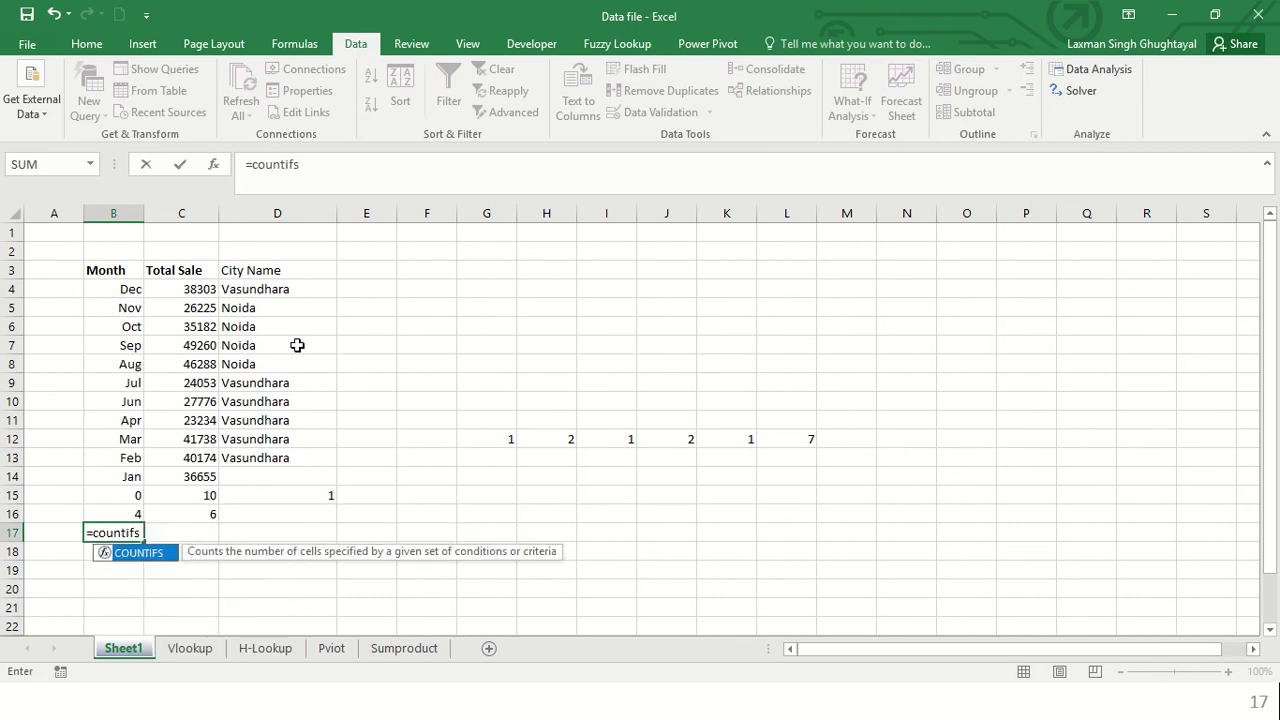
key("Tab")
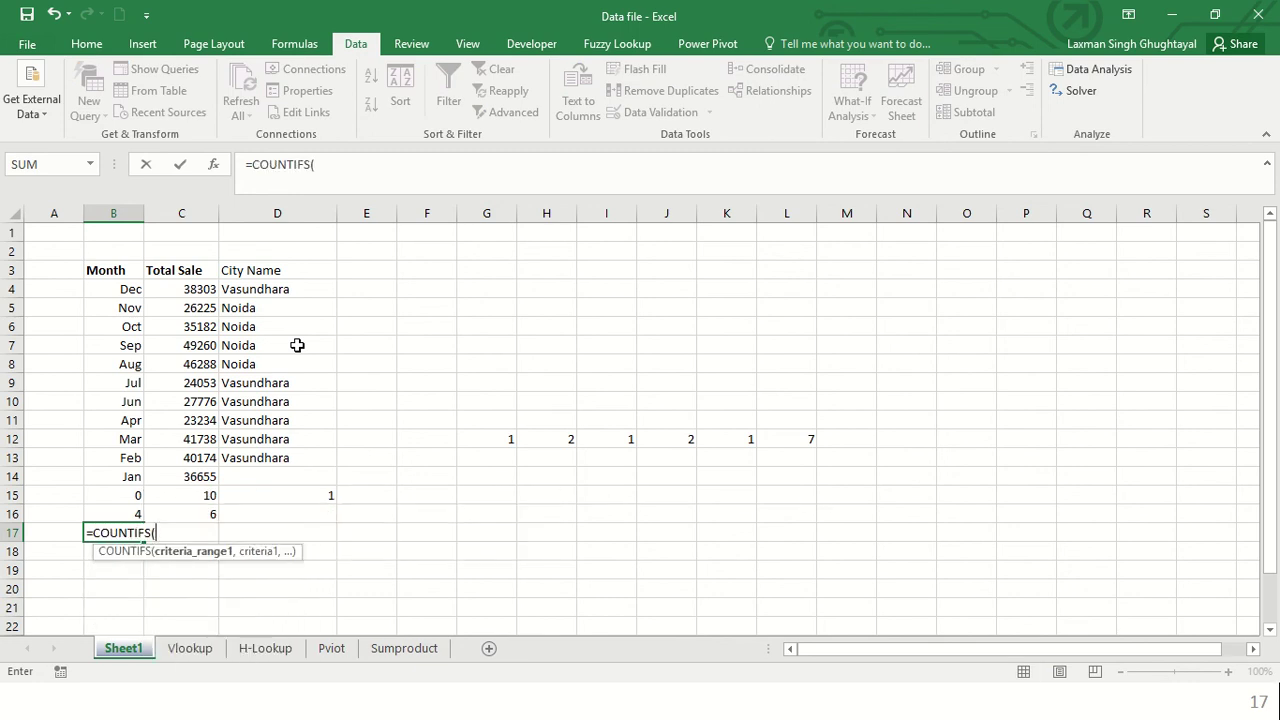
key("Up")
key("Up")
key("Up")
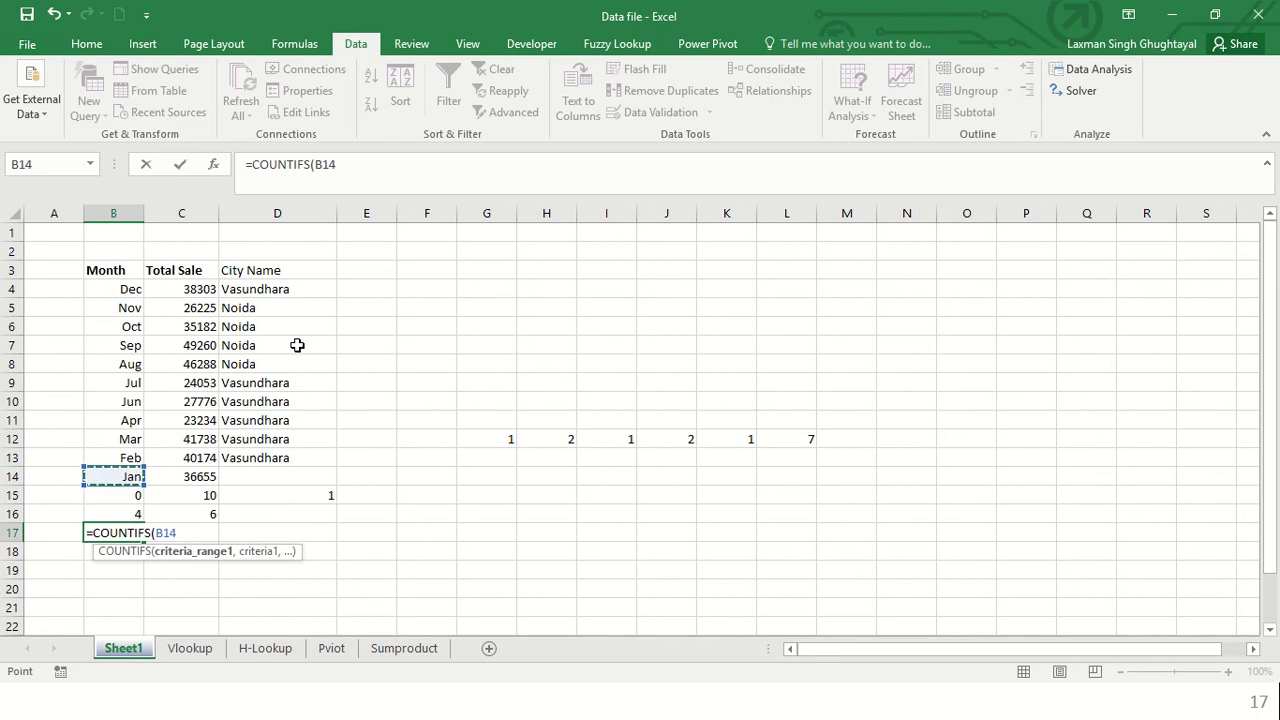
key("ctrl+Up")
key("Down")
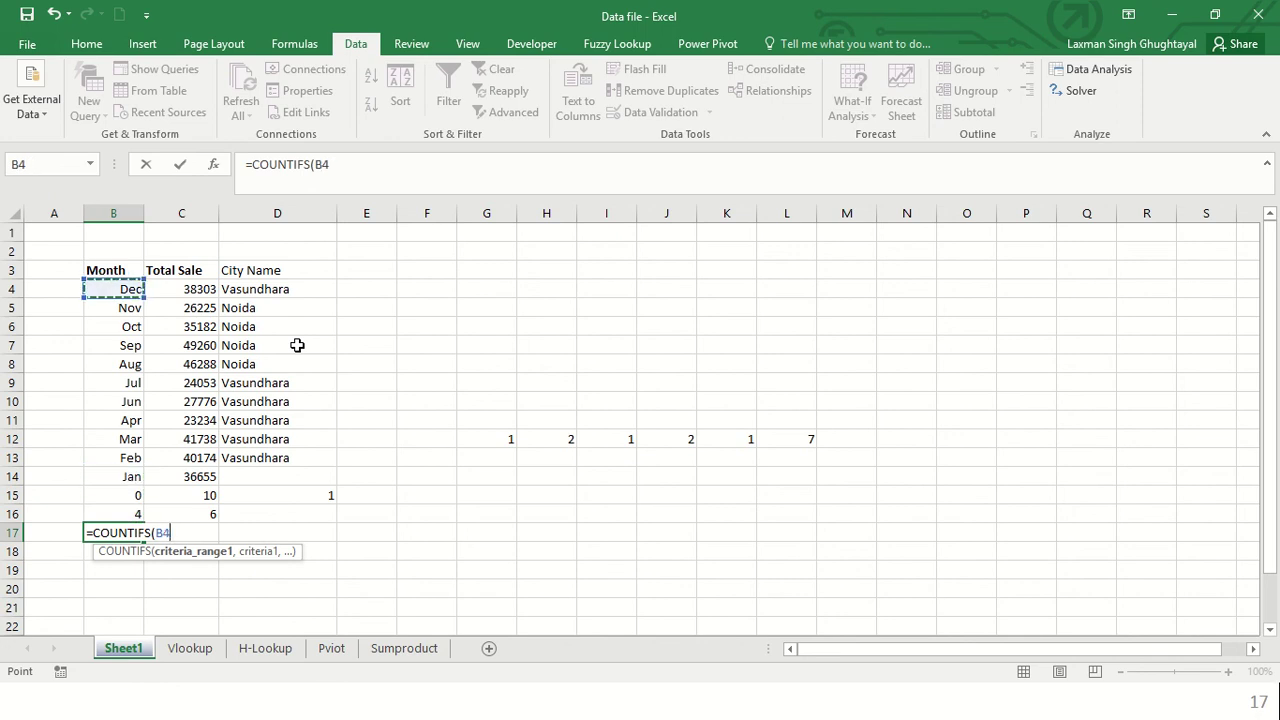
key("Right")
key("Right")
key("ctrl+shift+Down")
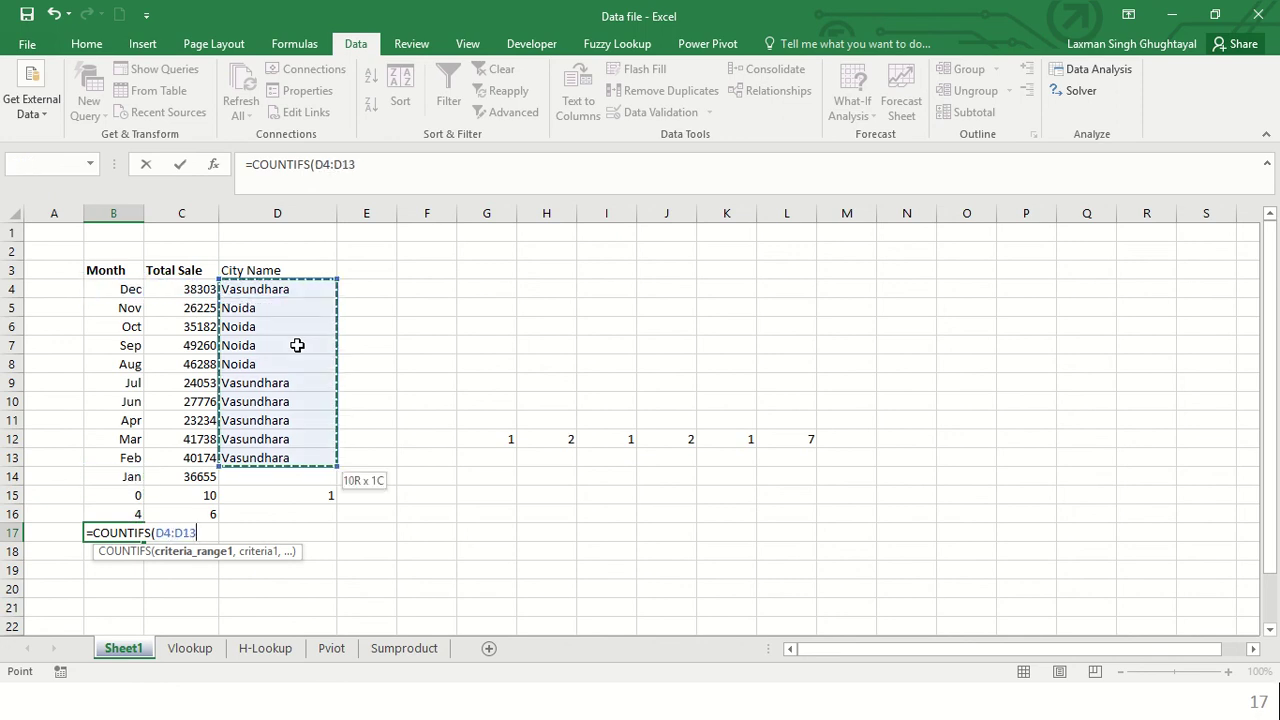
key("shift+Down")
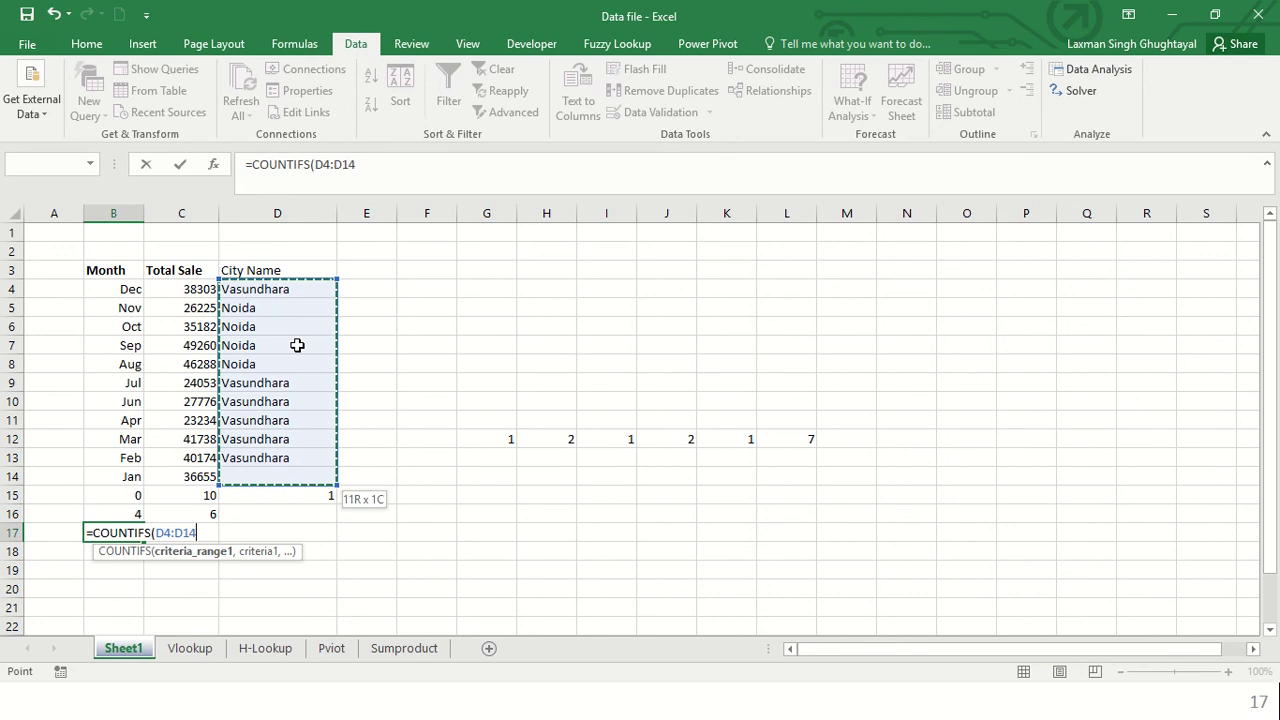
type(",")
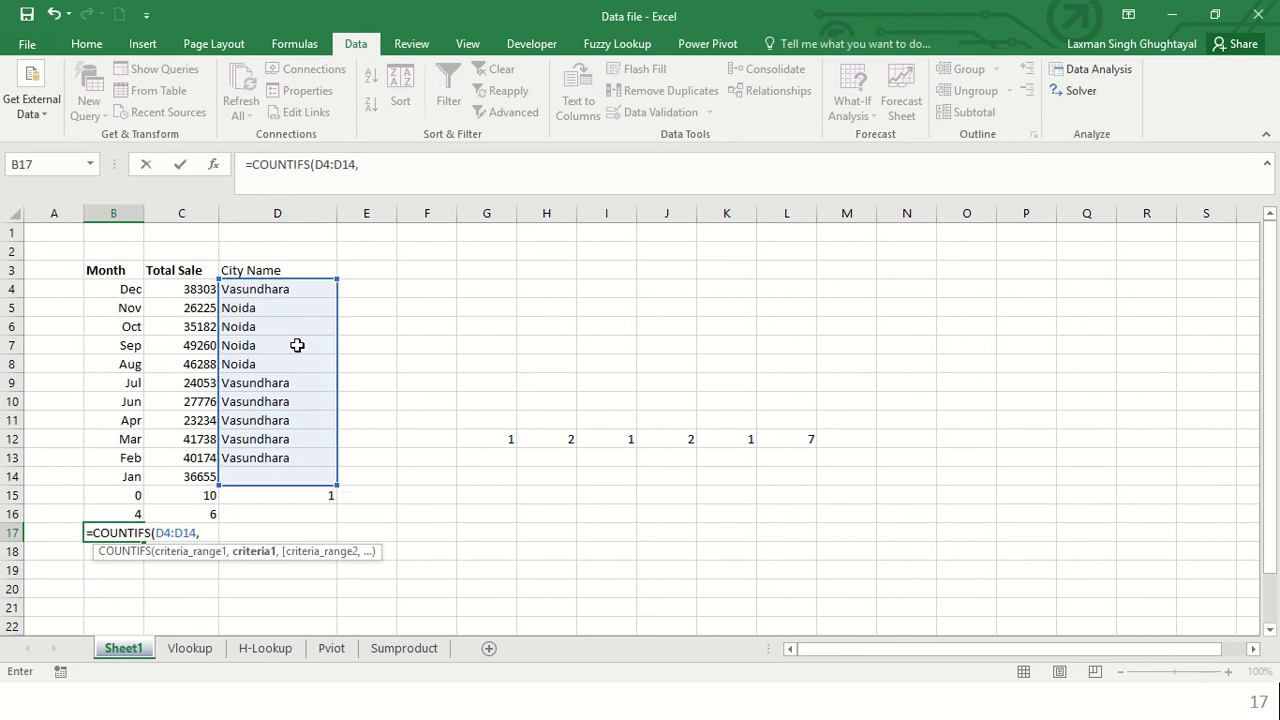
type("\"N")
type("oida")
type("\"")
type(",")
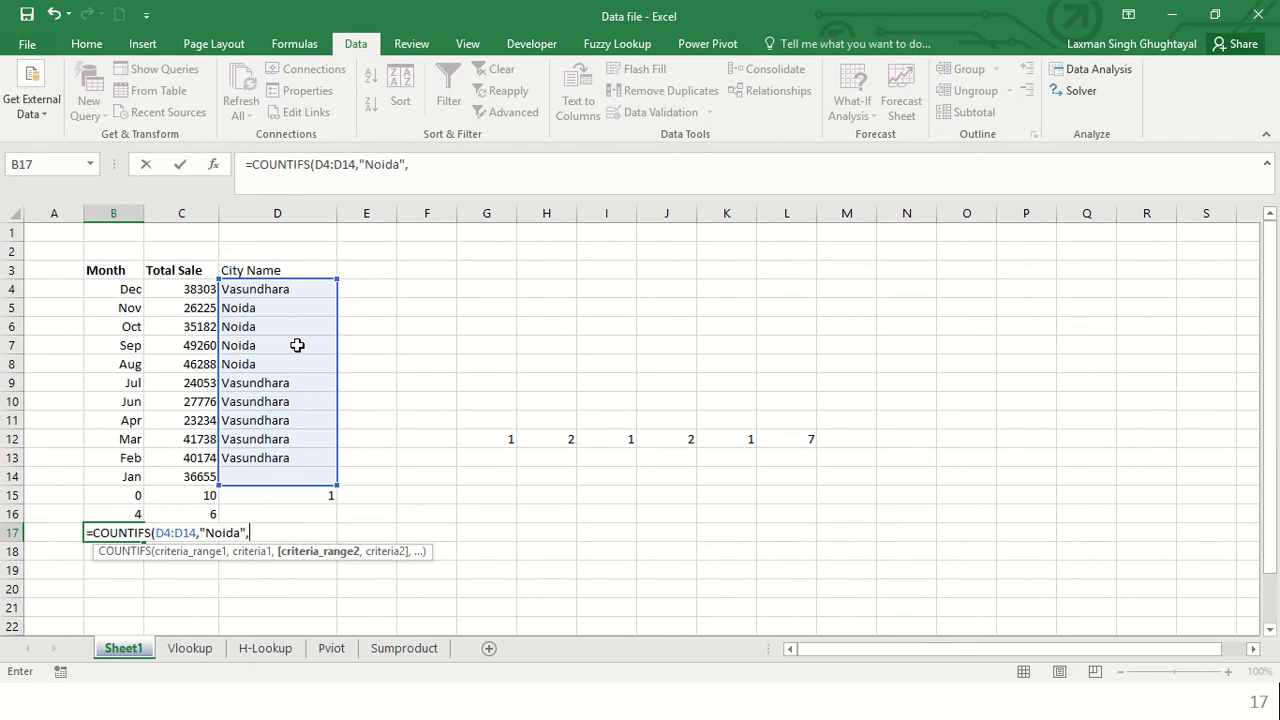
Add the second criteria pair C4:C14 with ">30000" and enter the formula, showing 3
key("Left")
key("Up")
key("Up")
key("Up")
key("Right")
key("Right")
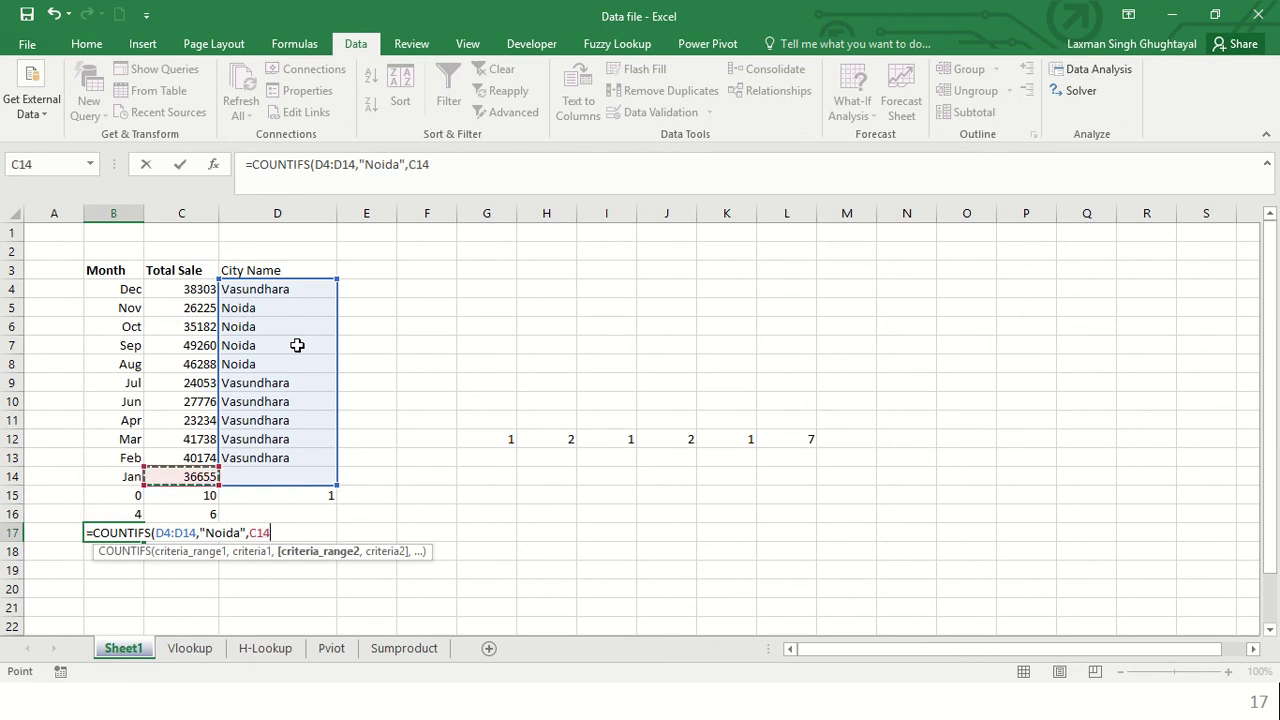
key("ctrl+Up")
key("Down")
key("ctrl+shift+Down")
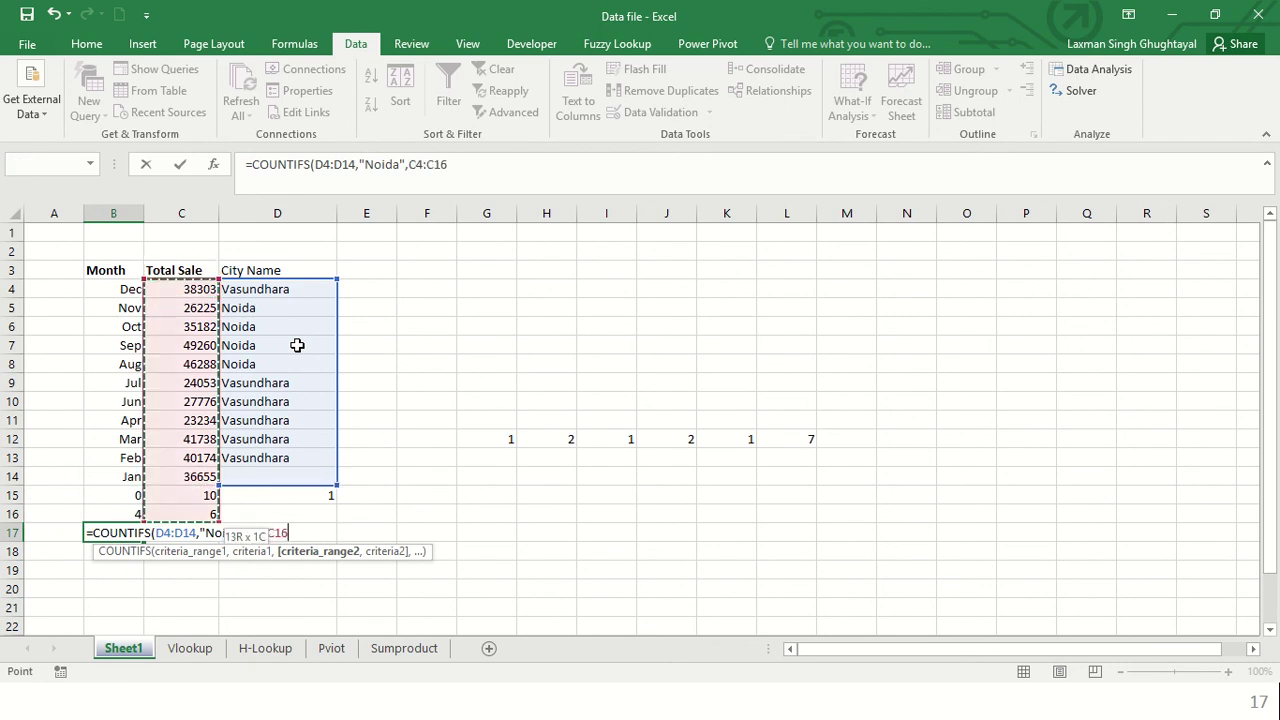
key("shift+Up")
key("shift+Up")
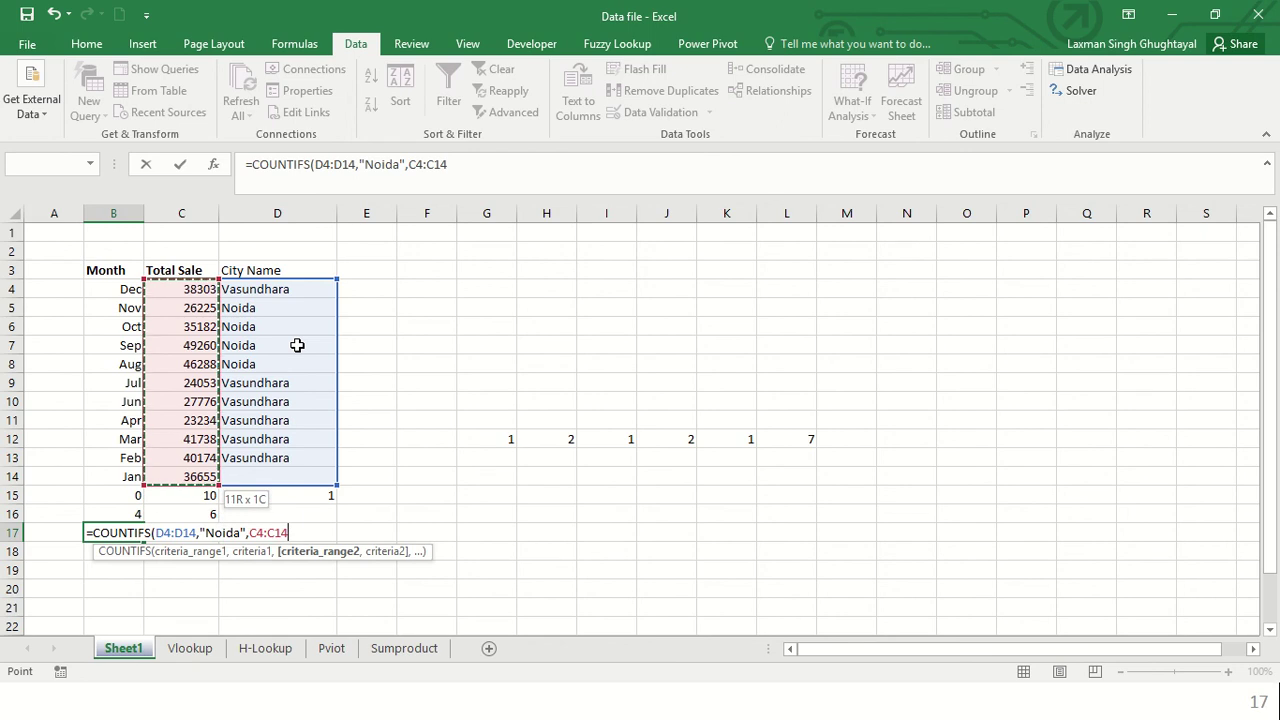
type(",")
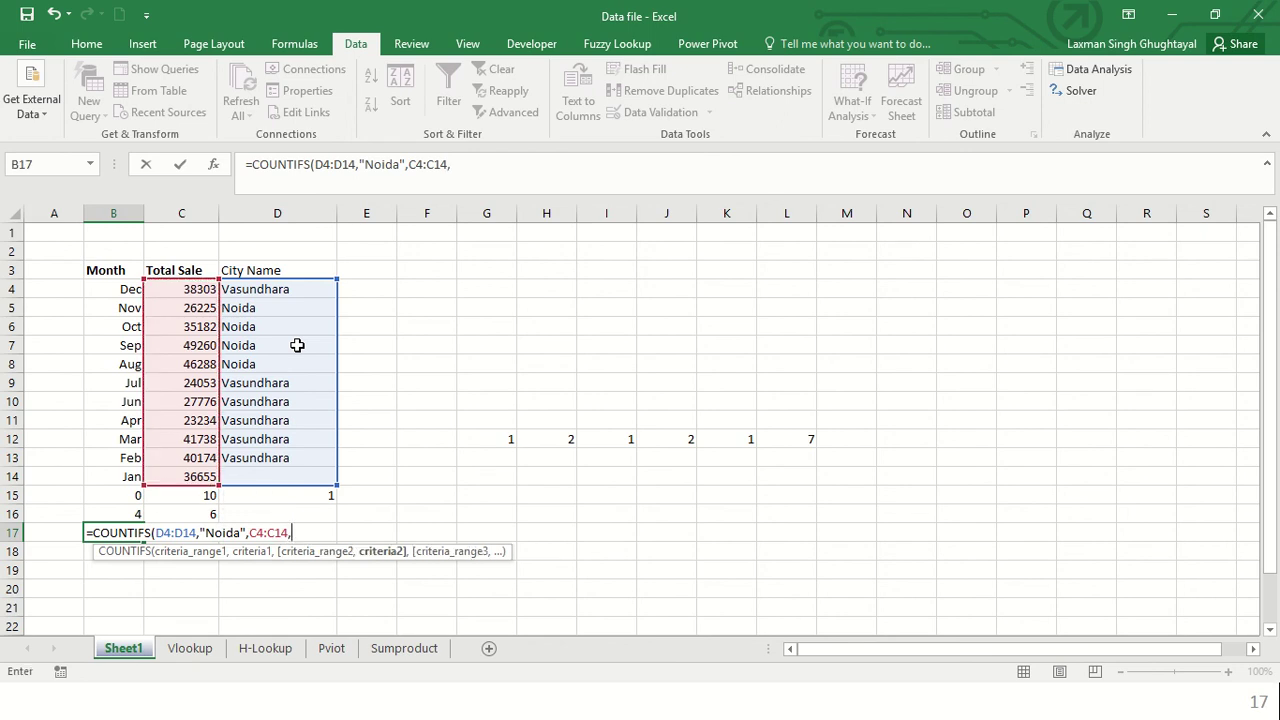
type("\">")
type("300")
type("00")
type("\"")
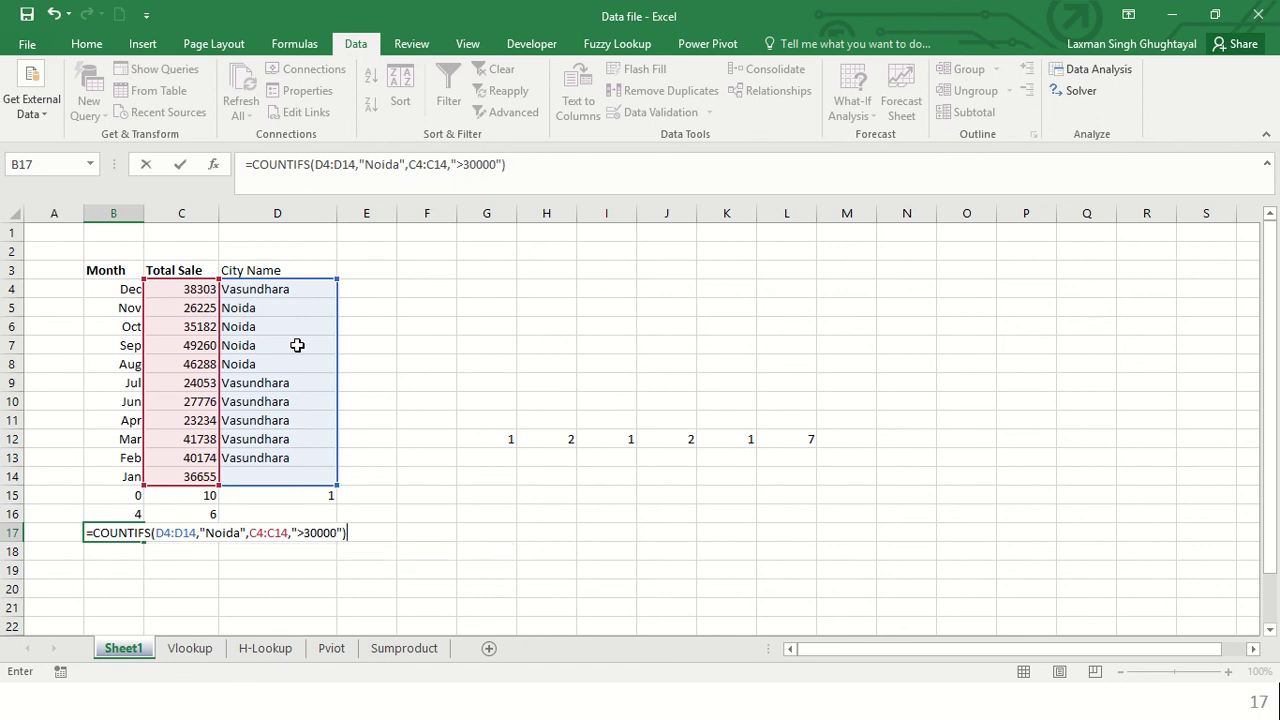
key("Return")
key("Up")
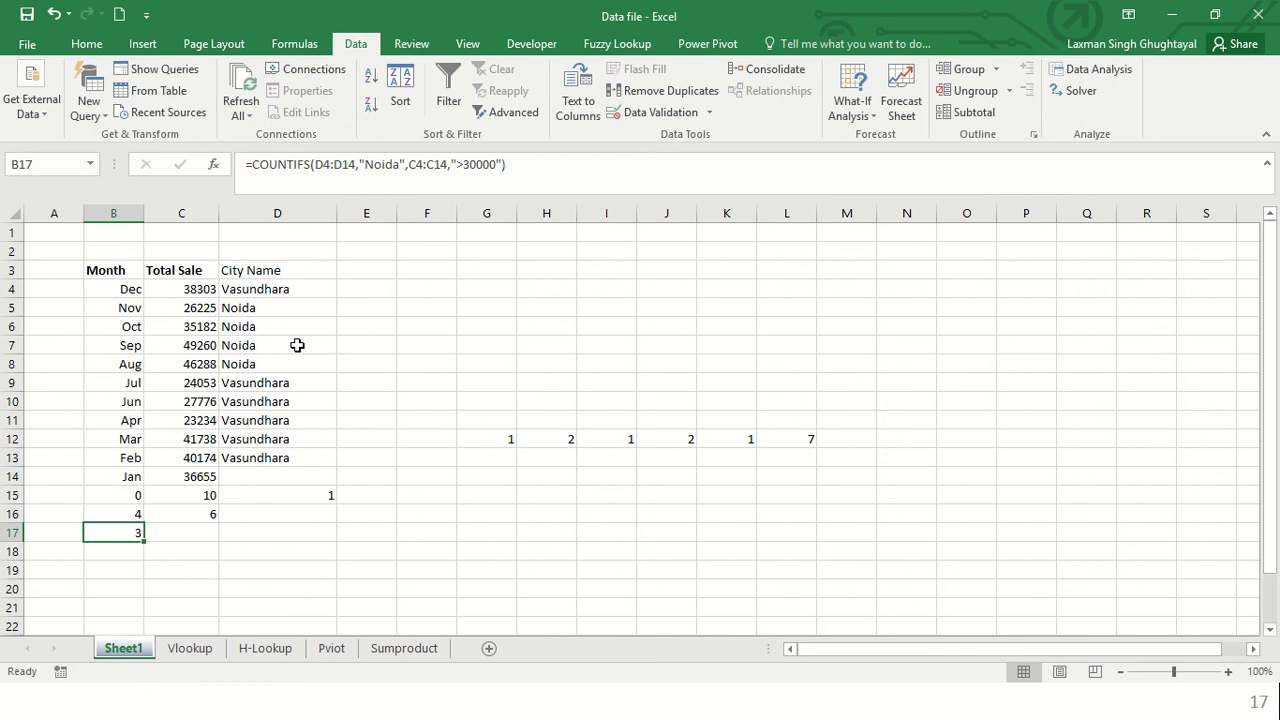
Select the four Noida city cells D5:D8 in the City Name column
key("ctrl+Up")
key("Right")
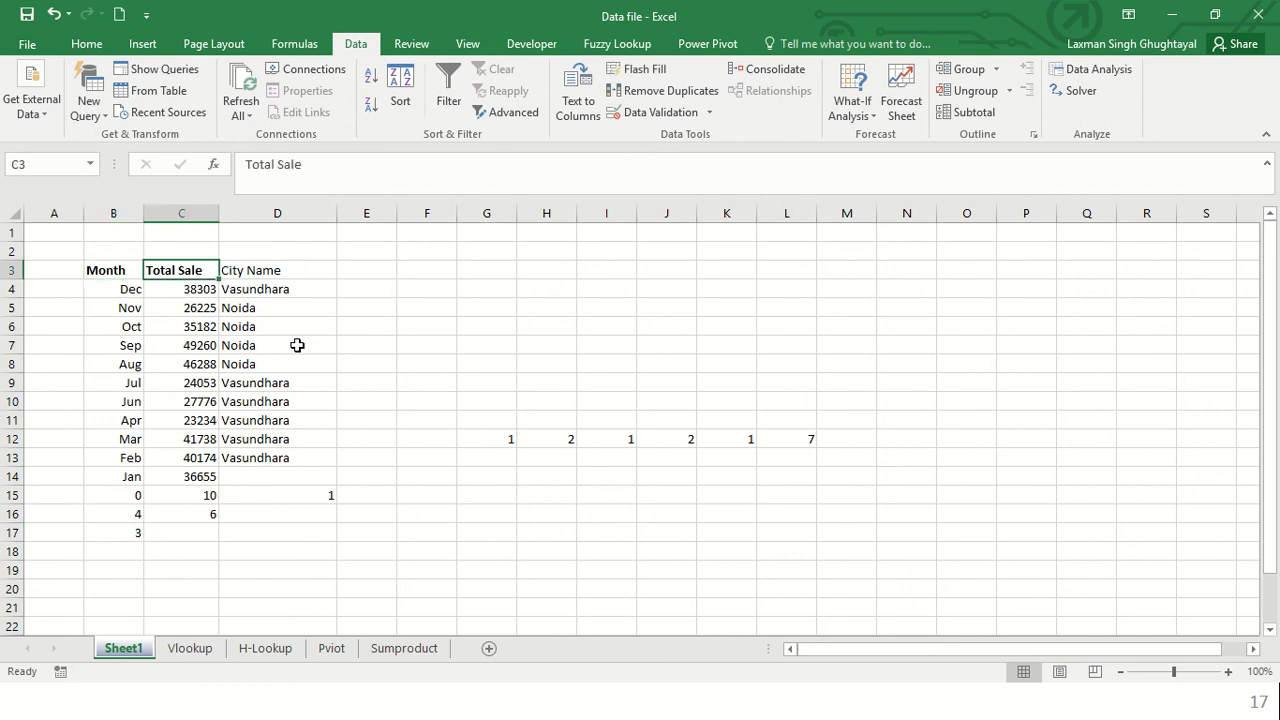
key("Right")
key("Left")
key("Left")
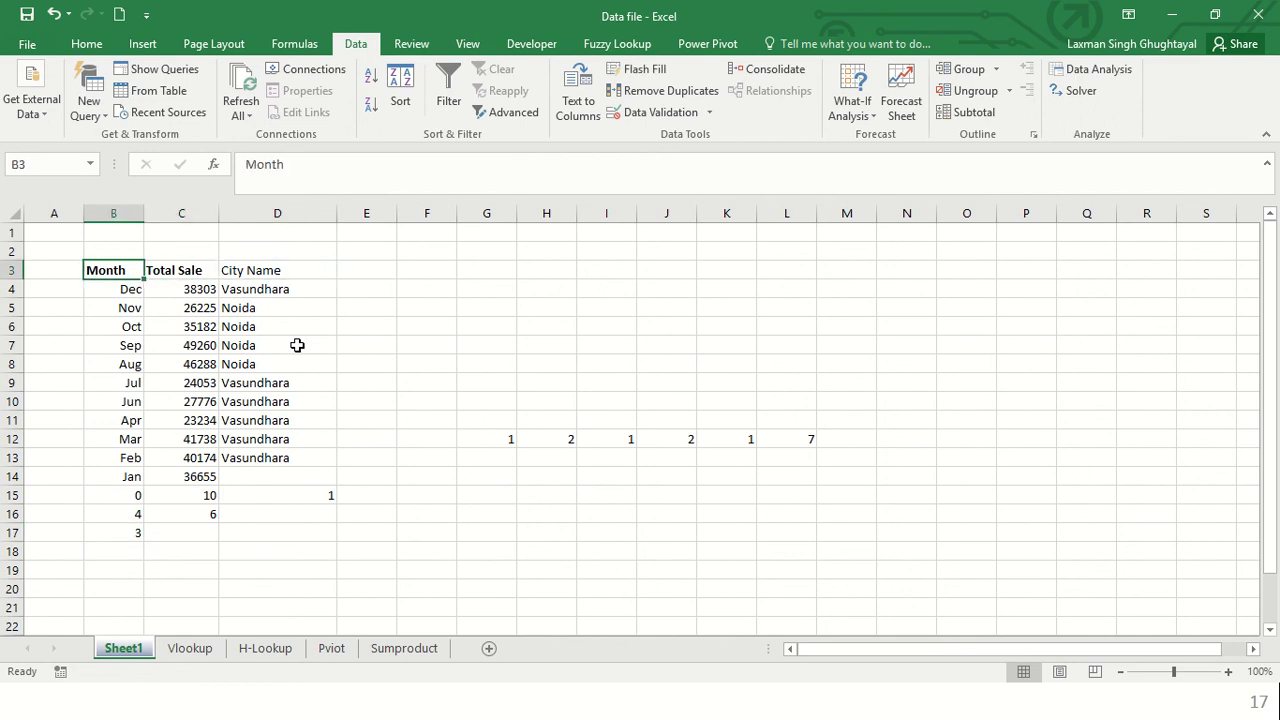
key("ctrl")
key("ctrl+Down")
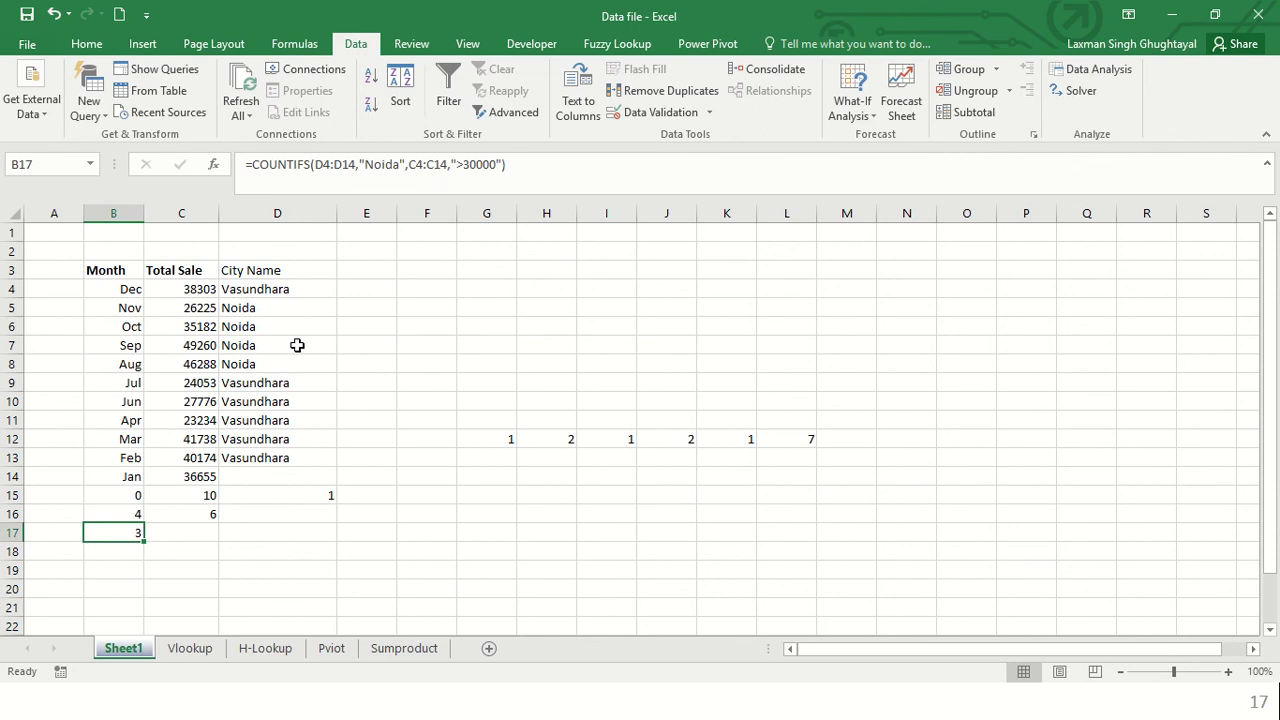
left_click(235, 293)
key("Down")
key("shift+Down")
key("shift+Down")
key("shift+Down")
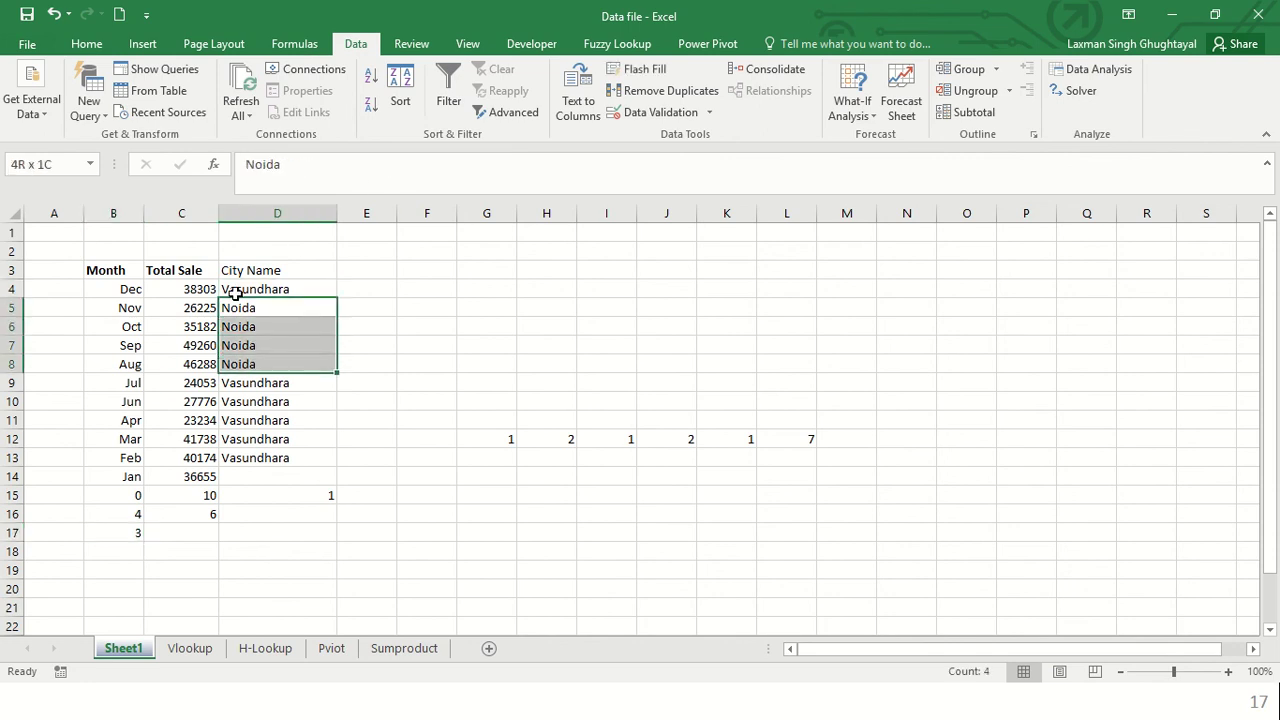
Apply a grey fill colour to the Noida cells D5:D8 from the Home tab
left_click(86, 43)
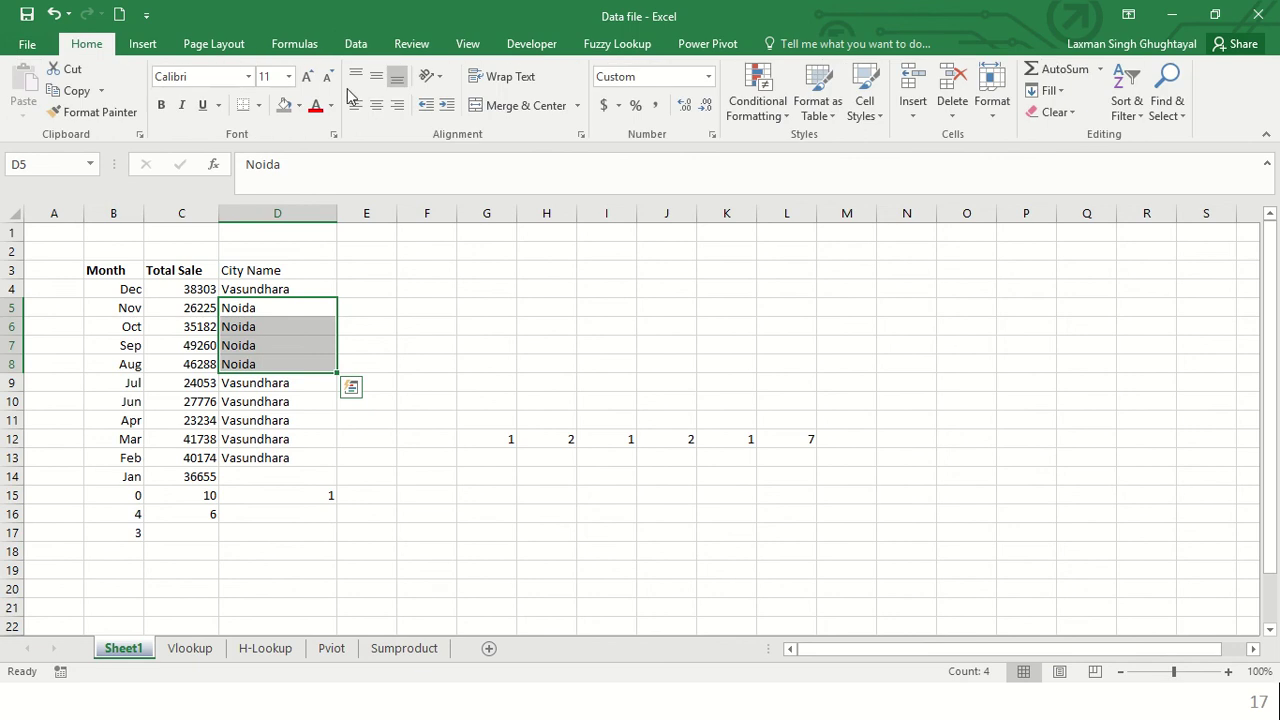
left_click(285, 109)
key("Down")
key("Down")
key("Down")
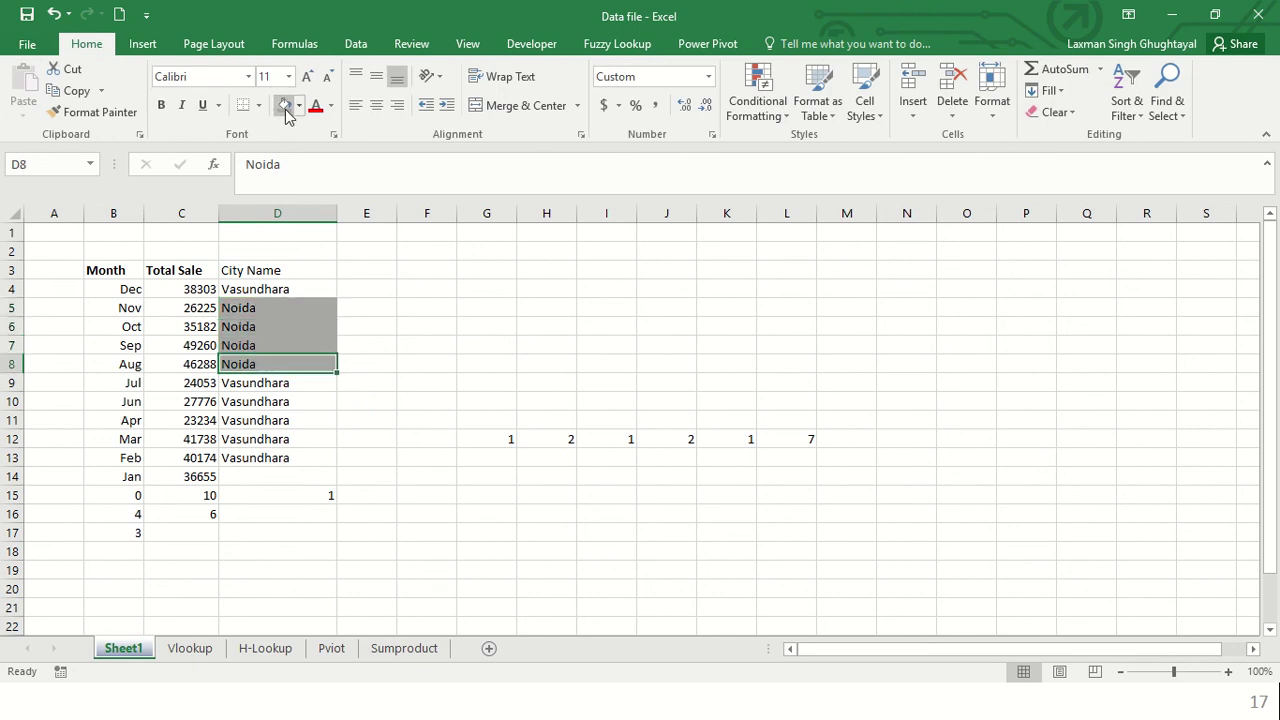
key("Up")
key("Up")
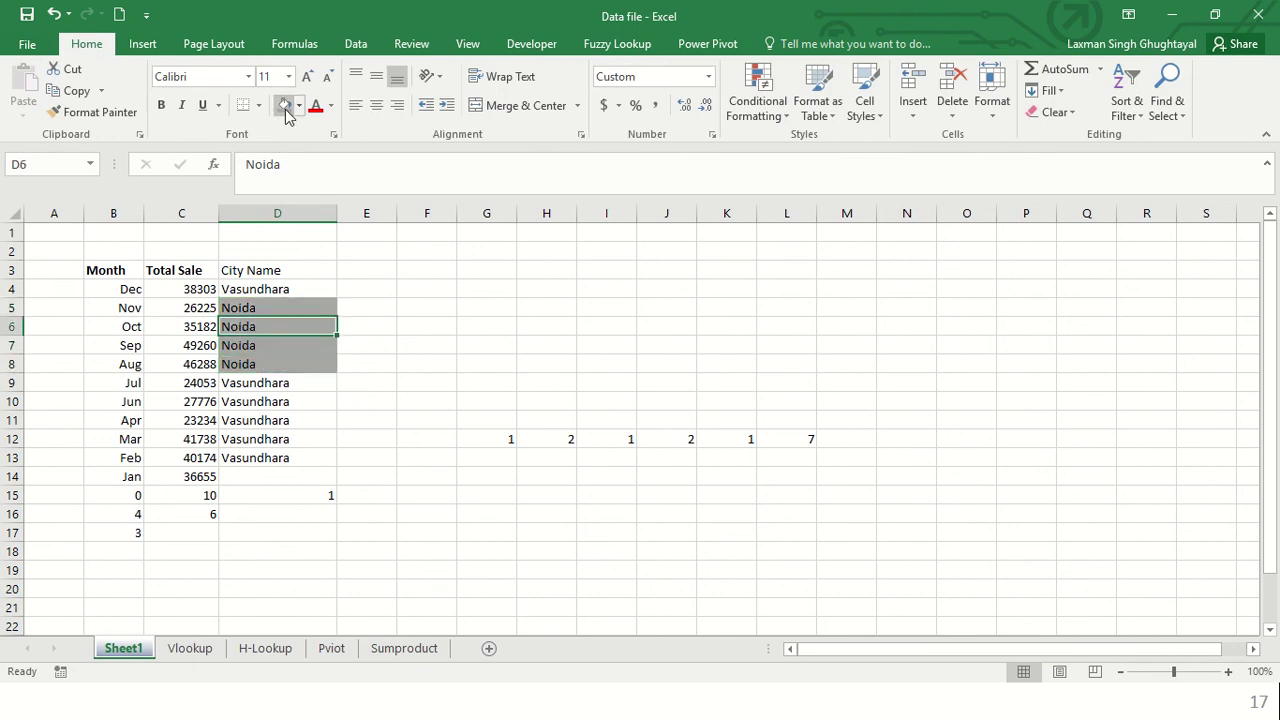
Review the B17 formula and select C6:C8, the three Noida sales above 30000
left_click(117, 534)
key("Up")
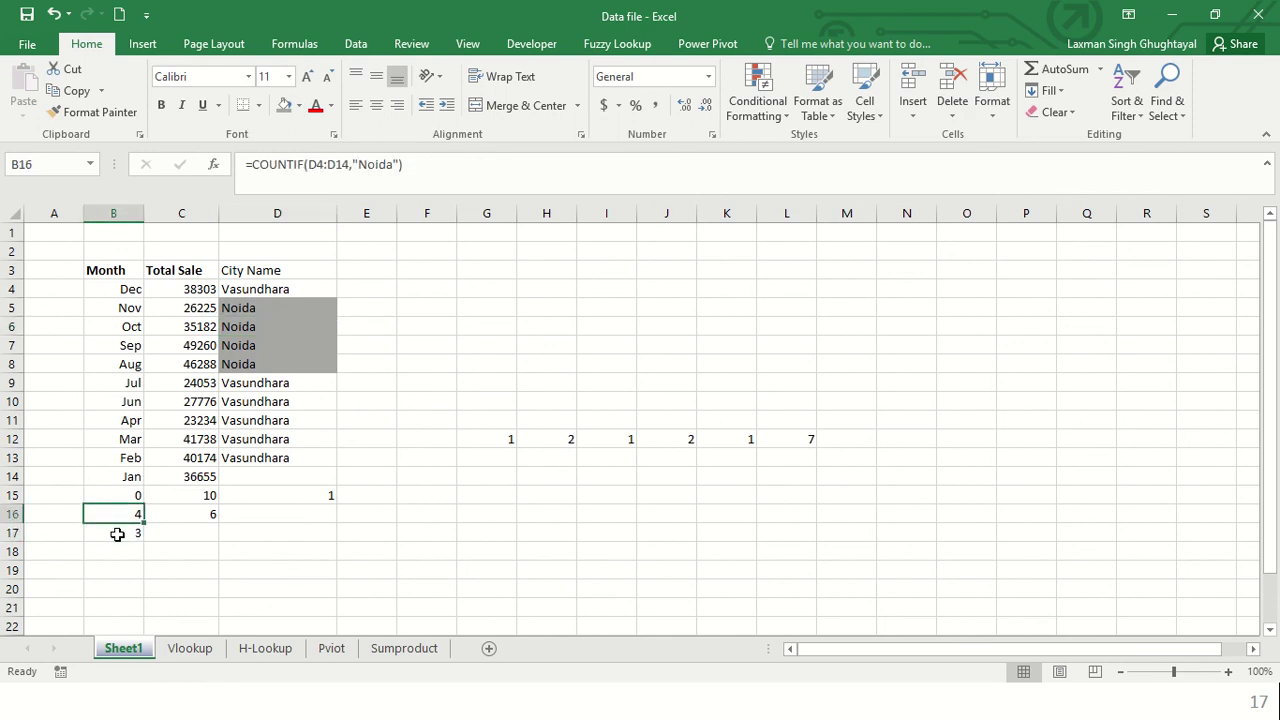
key("Up")
key("Up")
key("Up")
key("Up")
key("Up")
key("Right")
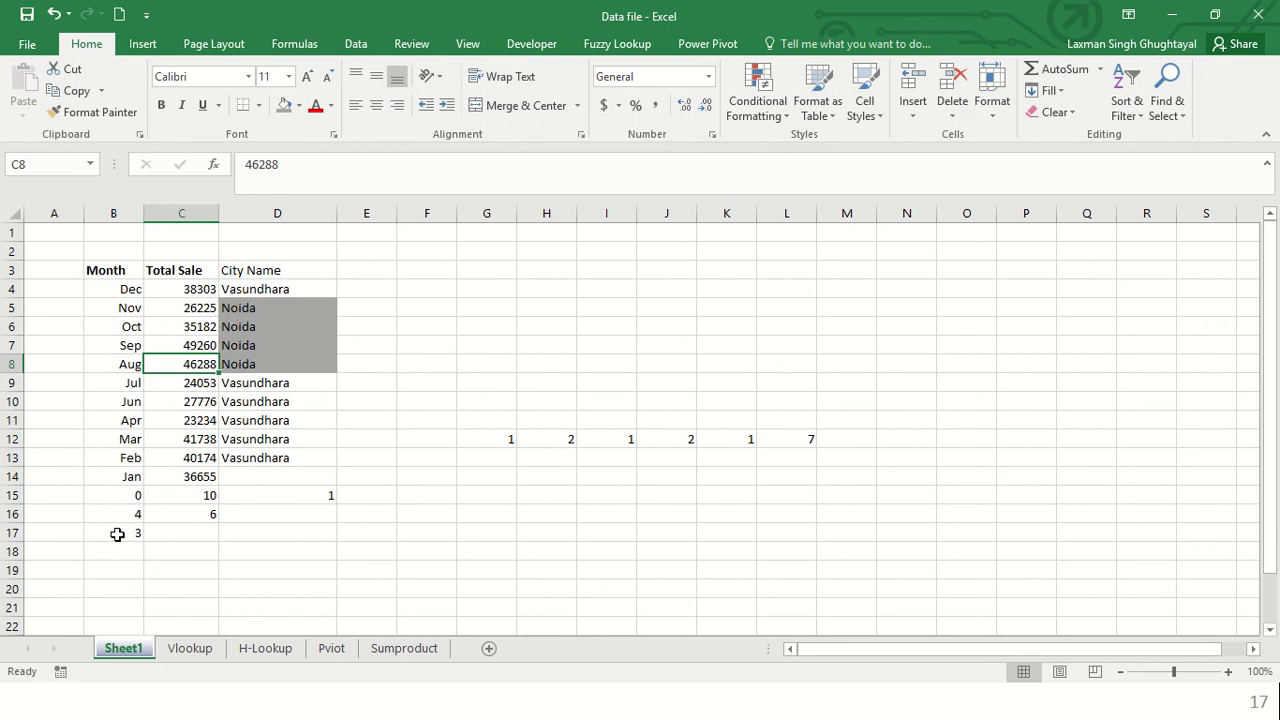
key("Up")
key("Up")
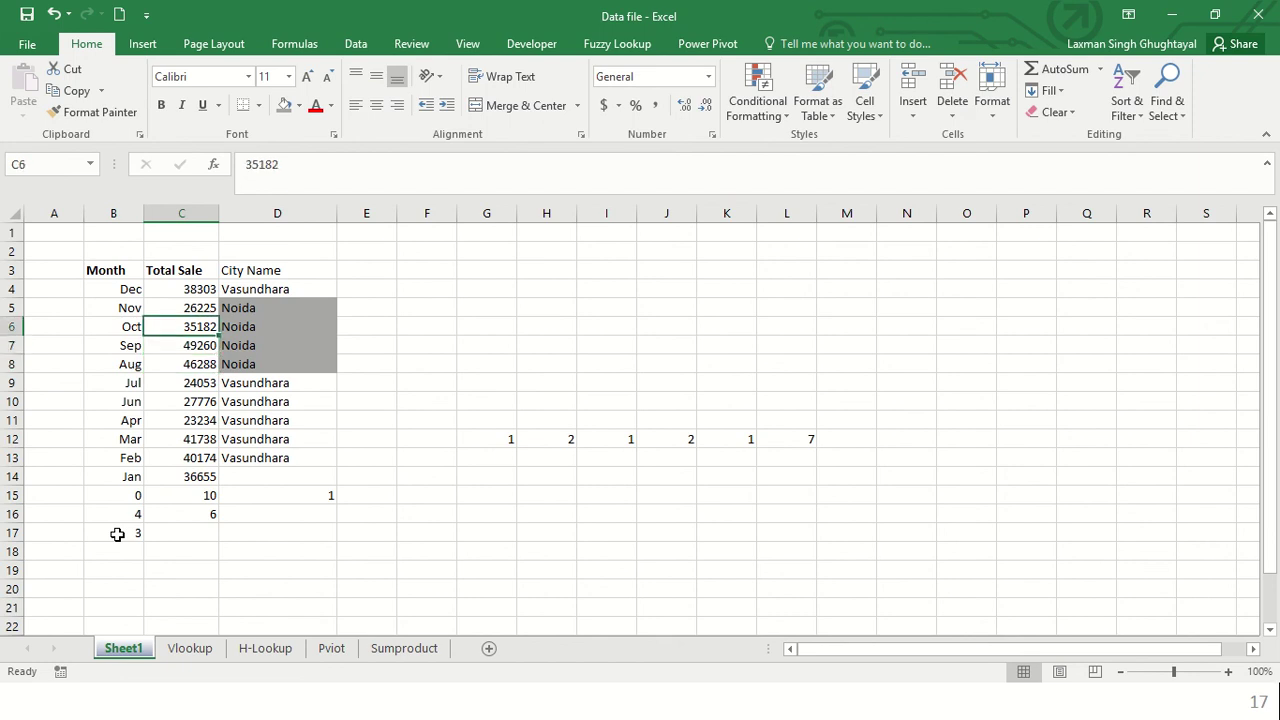
key("Up")
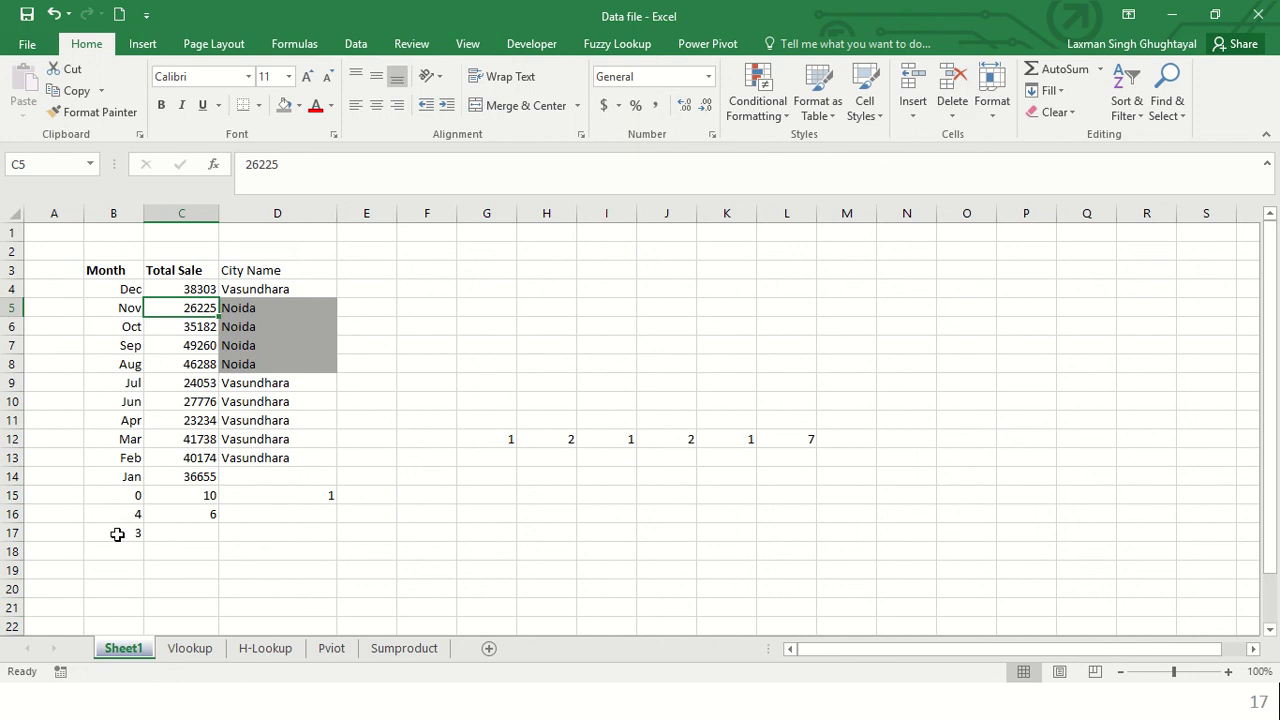
key("Down")
key("shift+Down")
key("shift+Down")
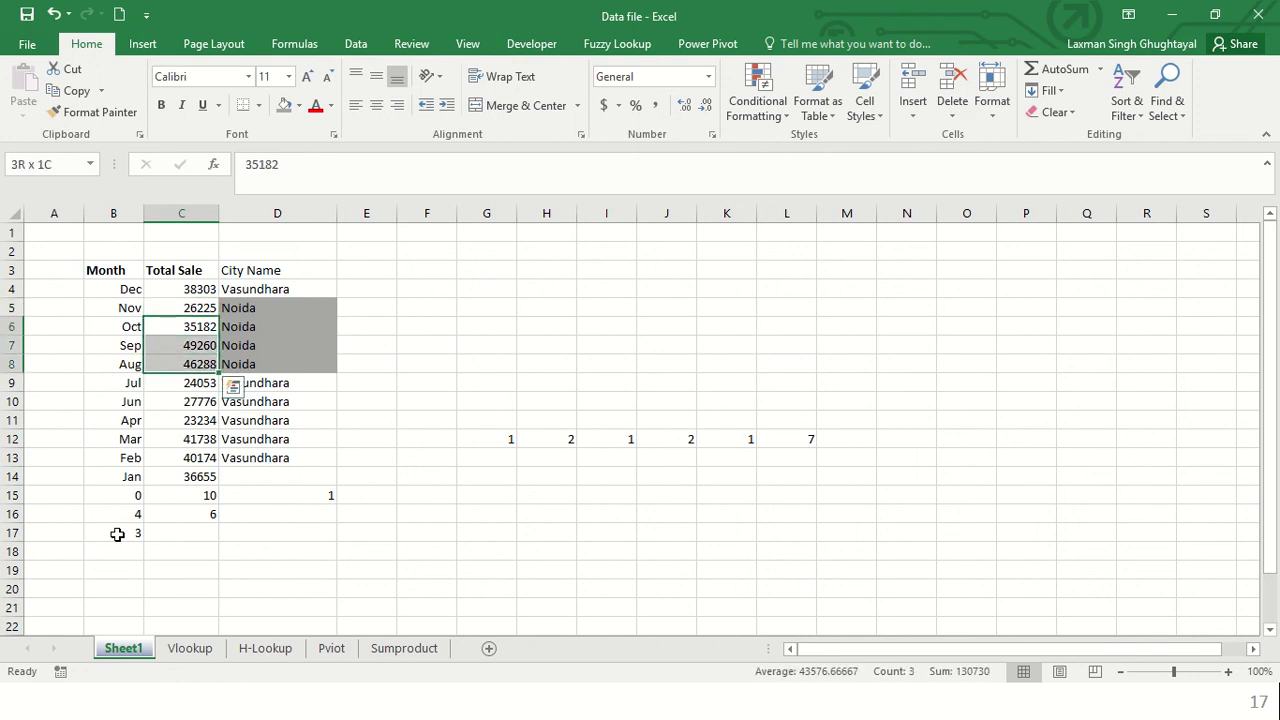